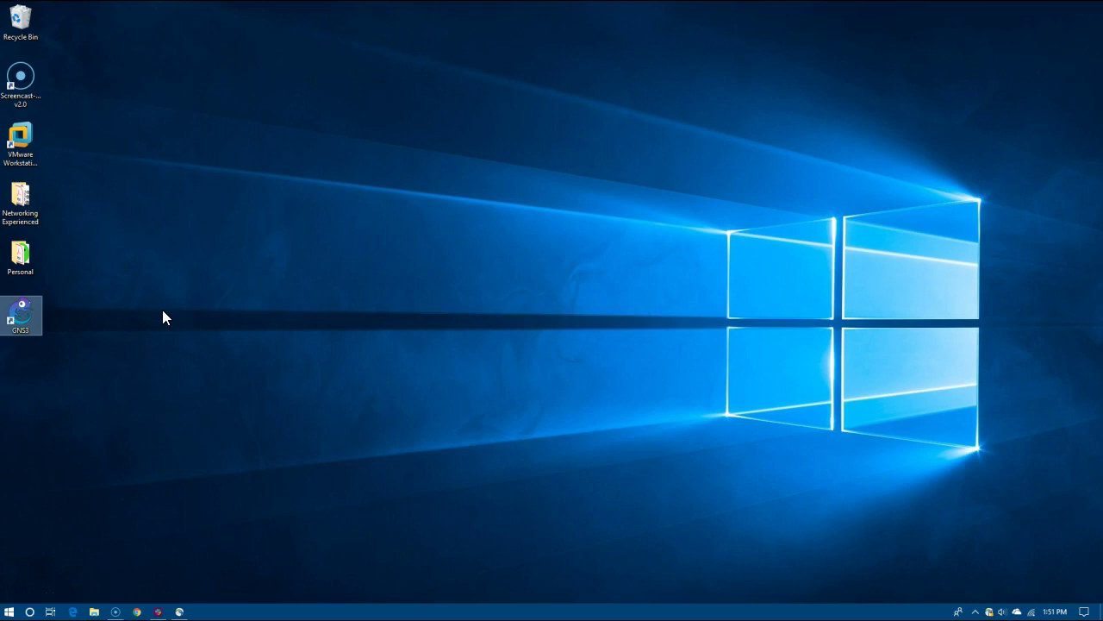
Launch GNS3 and create a new project named MM-TeK.
{"action": "double_click", "coordinate": [21, 317]}
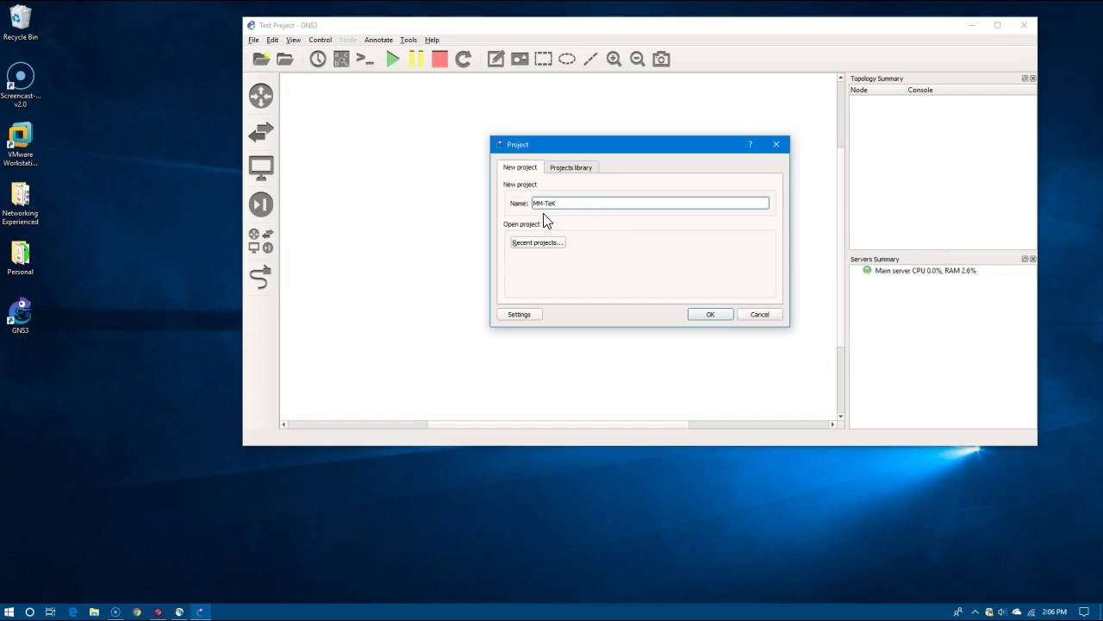
{"action": "left_click", "coordinate": [723, 314]}
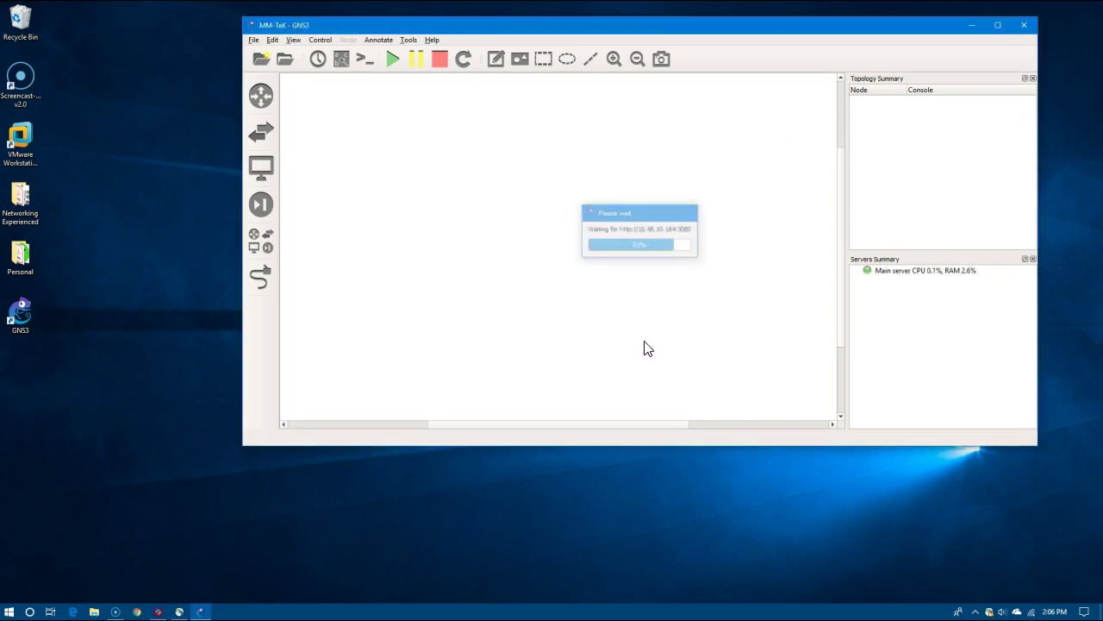
List the installed appliances among all devices and add a Cisco Router IOSv 15.6(2)T to the upper part of the workspace.
{"action": "left_click", "coordinate": [259, 248]}
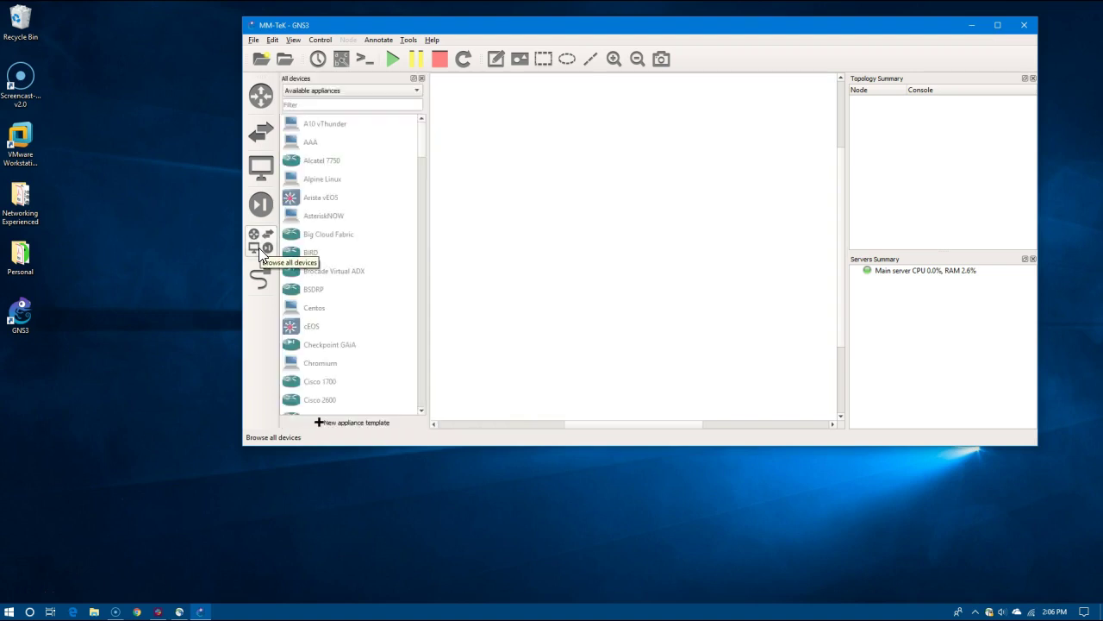
{"action": "left_click", "coordinate": [372, 90]}
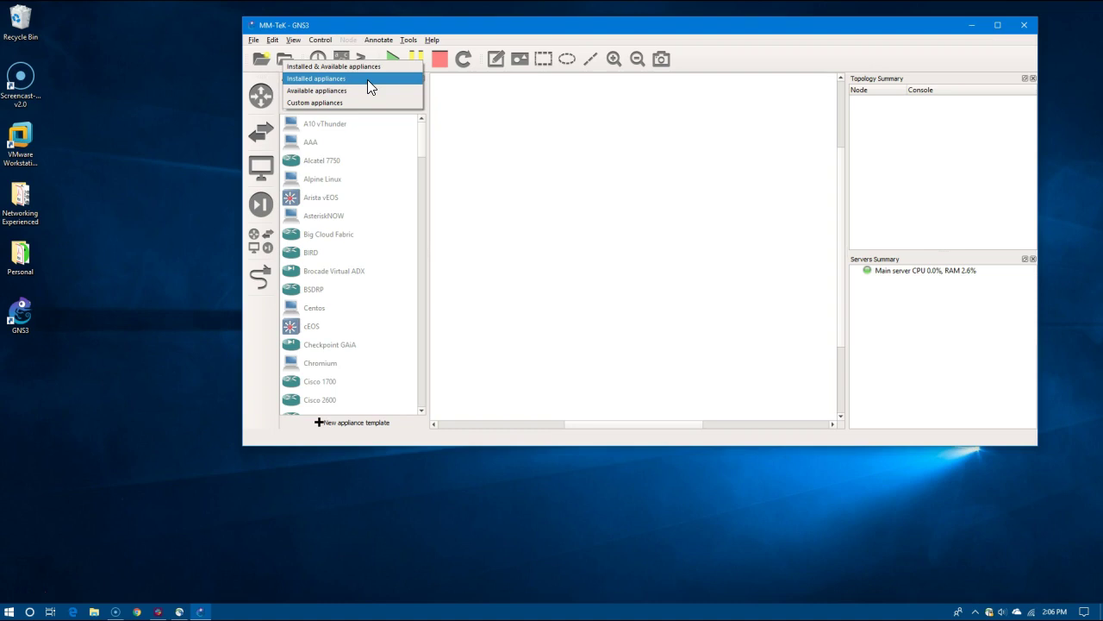
{"action": "left_click", "coordinate": [367, 79]}
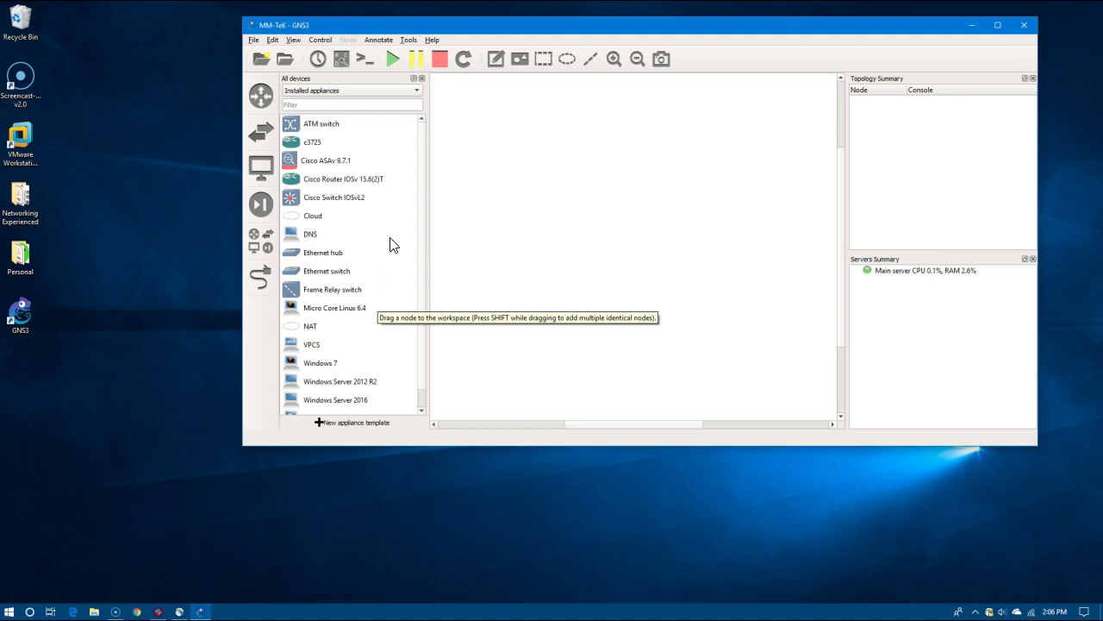
{"action": "left_click_drag", "start_coordinate": [356, 180], "coordinate": [567, 196]}
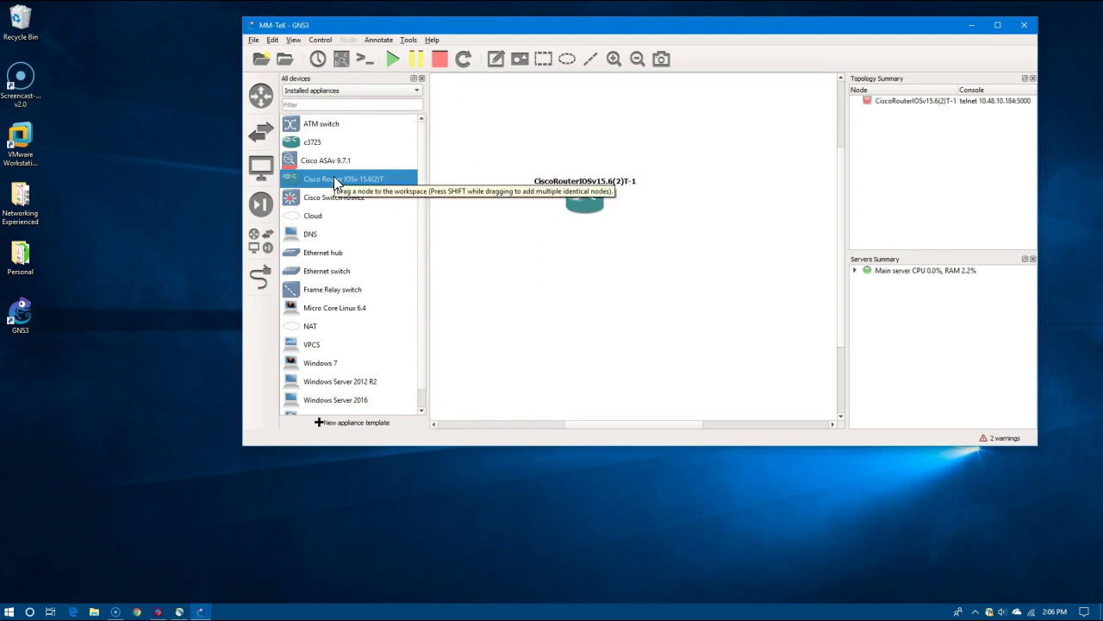
Open the network settings in the configuration of the placed Cisco router.
{"action": "right_click", "coordinate": [592, 208]}
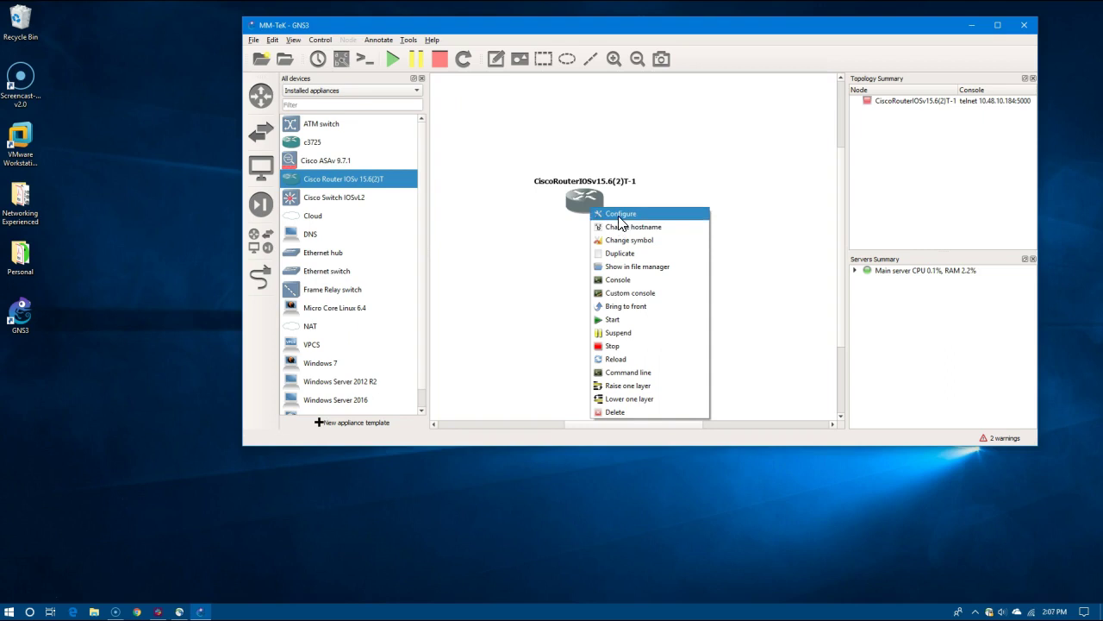
{"action": "left_click", "coordinate": [617, 214]}
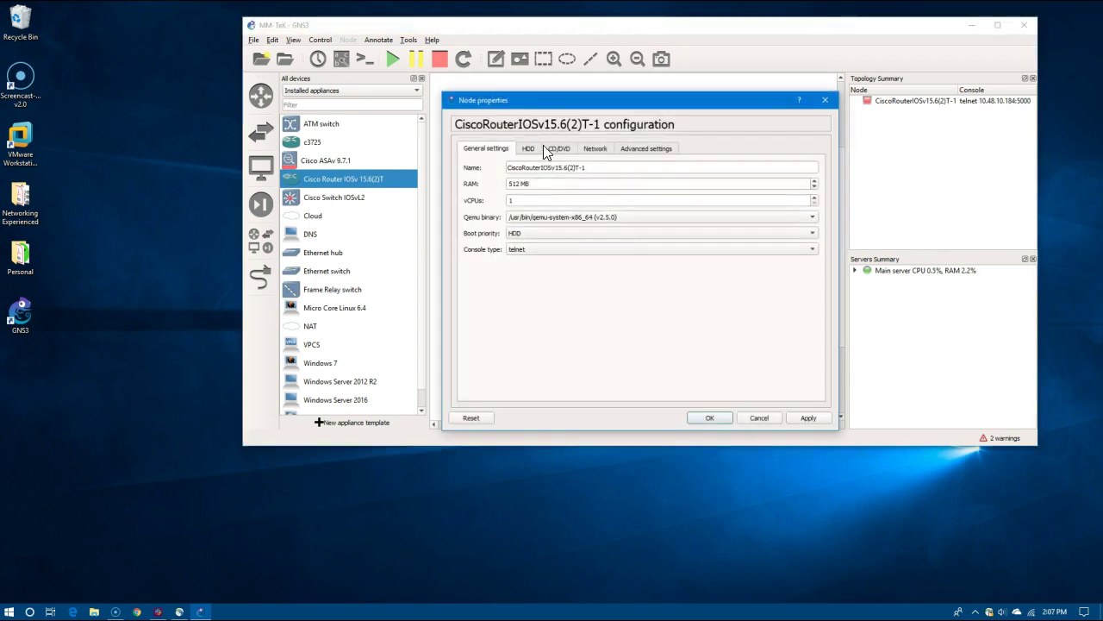
{"action": "left_click", "coordinate": [596, 150]}
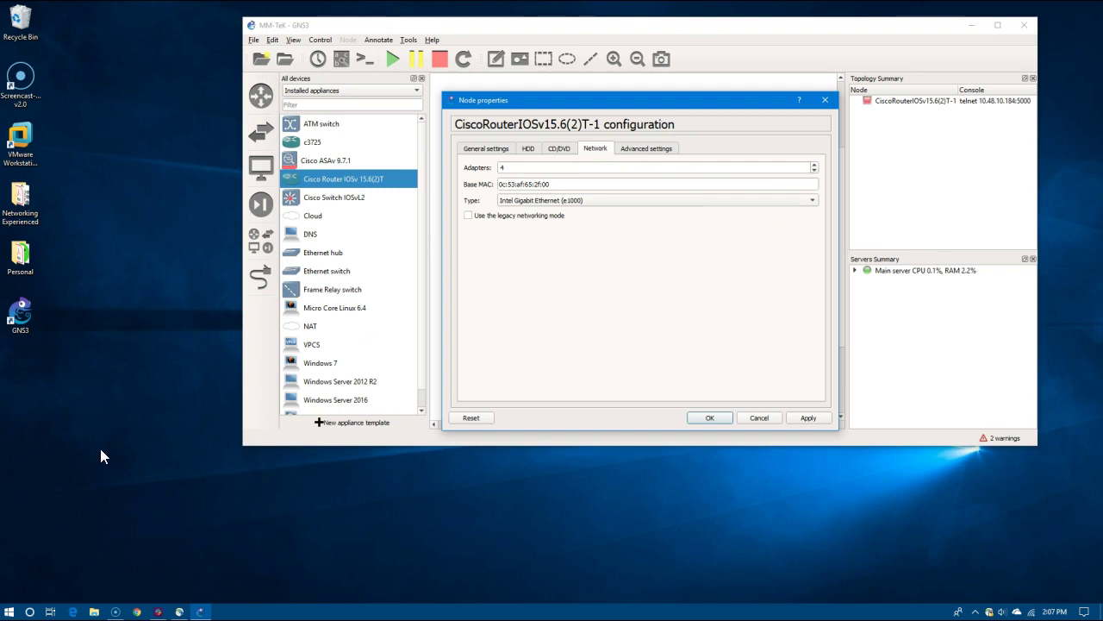
Open the MeshTopology PDF from the Networking Experienced folder and examine the links between the central edge routers at 75% zoom.
{"action": "left_click", "coordinate": [27, 260]}
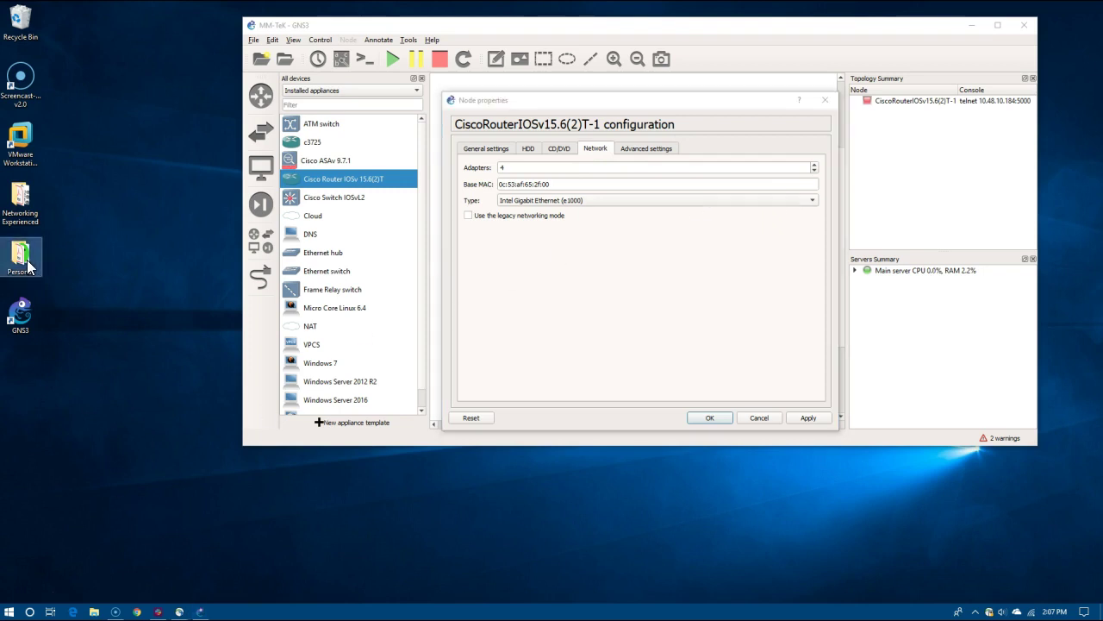
{"action": "double_click", "coordinate": [26, 265]}
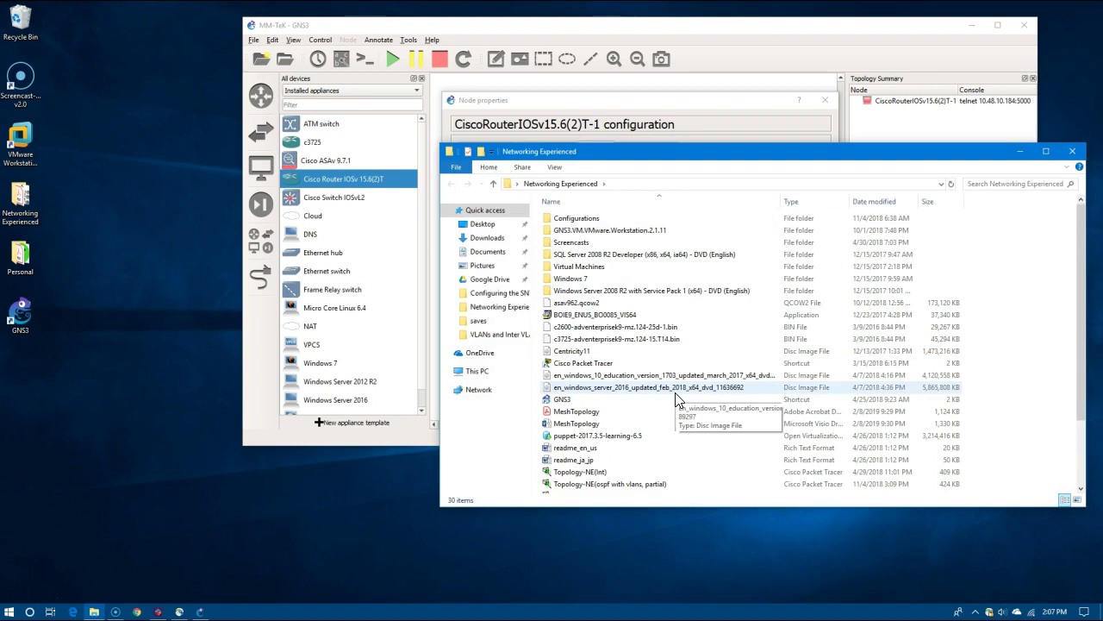
{"action": "double_click", "coordinate": [567, 413]}
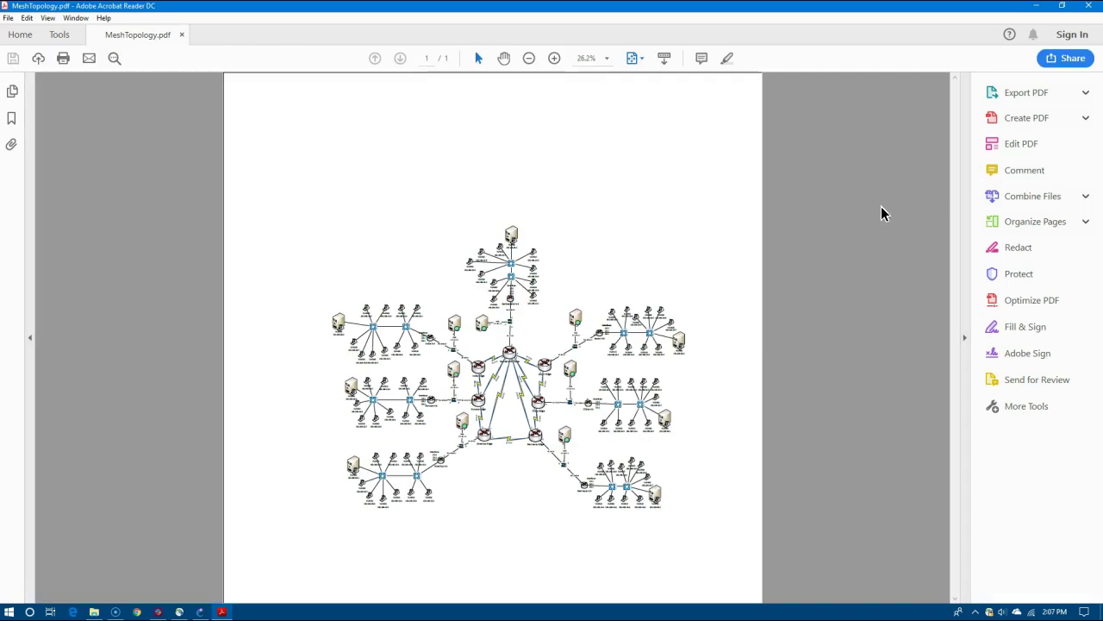
{"action": "left_click", "coordinate": [555, 57]}
{"action": "left_click", "coordinate": [555, 58]}
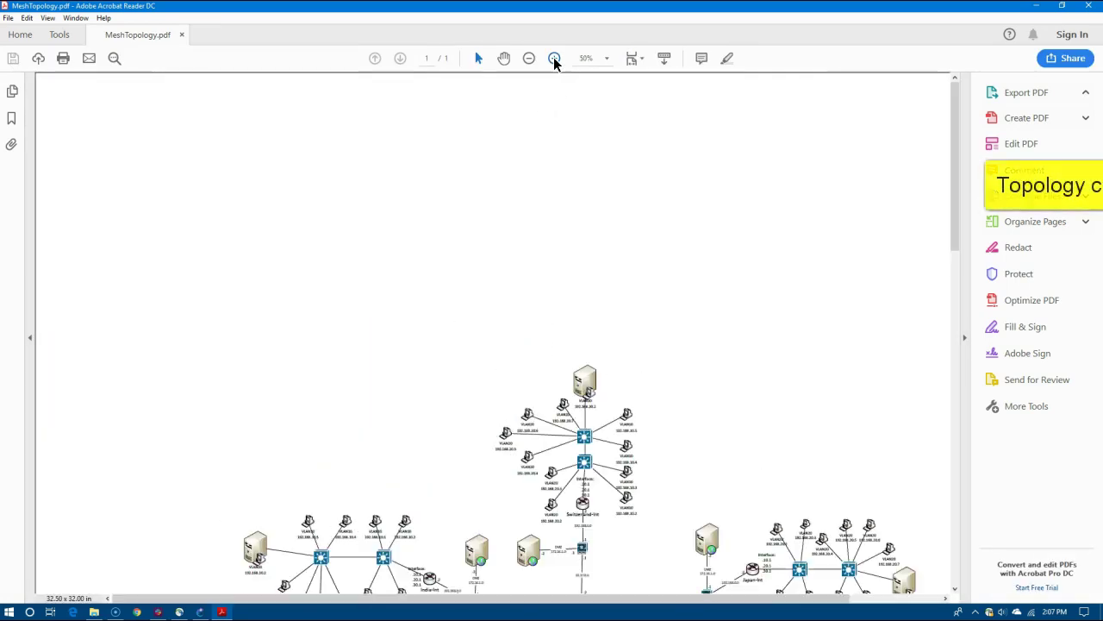
{"action": "left_click_drag", "start_coordinate": [957, 205], "coordinate": [944, 412]}
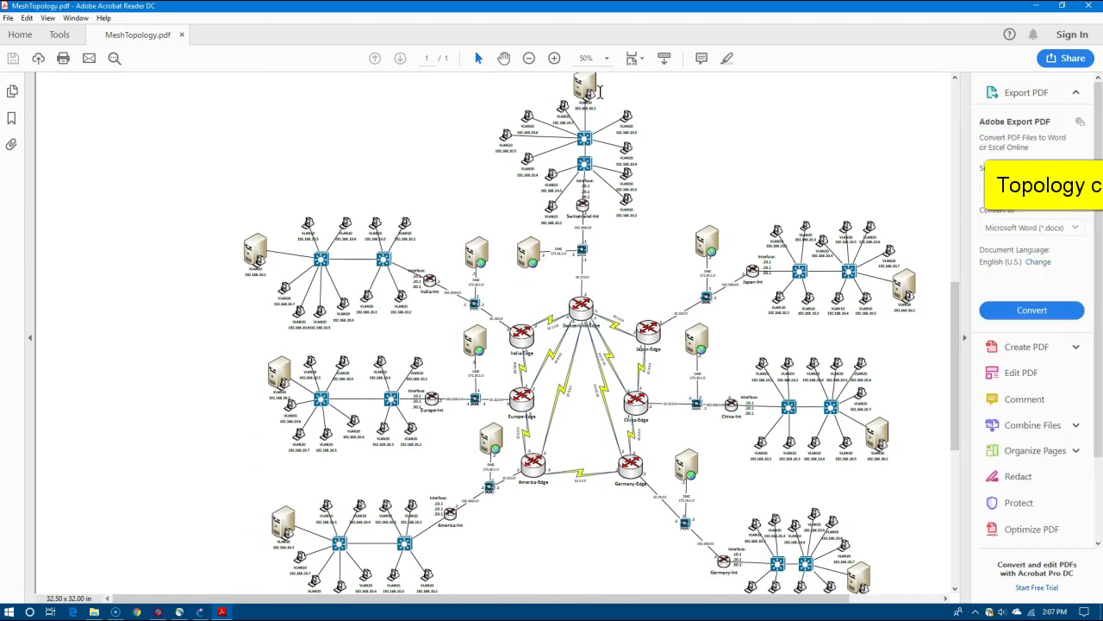
{"action": "left_click", "coordinate": [555, 58]}
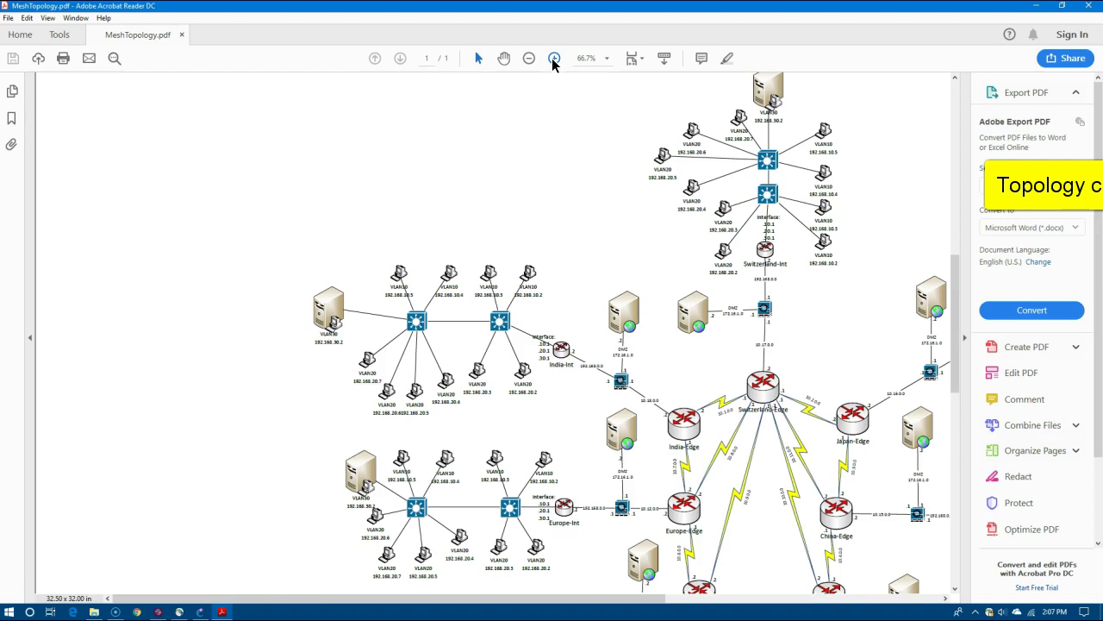
{"action": "left_click", "coordinate": [554, 59]}
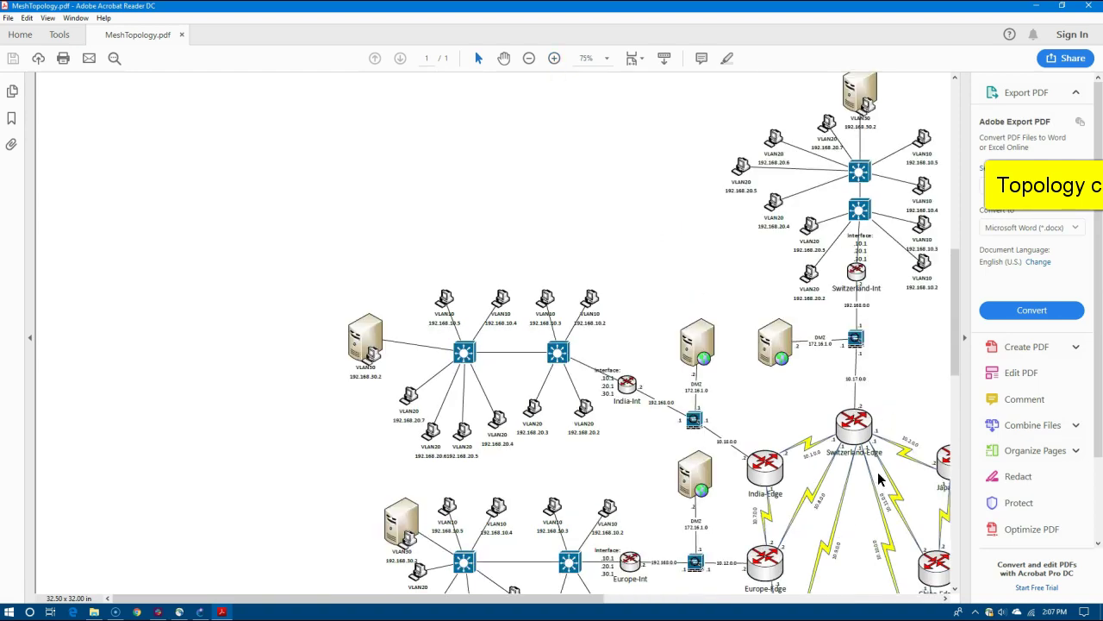
{"action": "left_click_drag", "start_coordinate": [552, 601], "coordinate": [726, 605]}
{"action": "left_click_drag", "start_coordinate": [955, 272], "coordinate": [956, 343]}
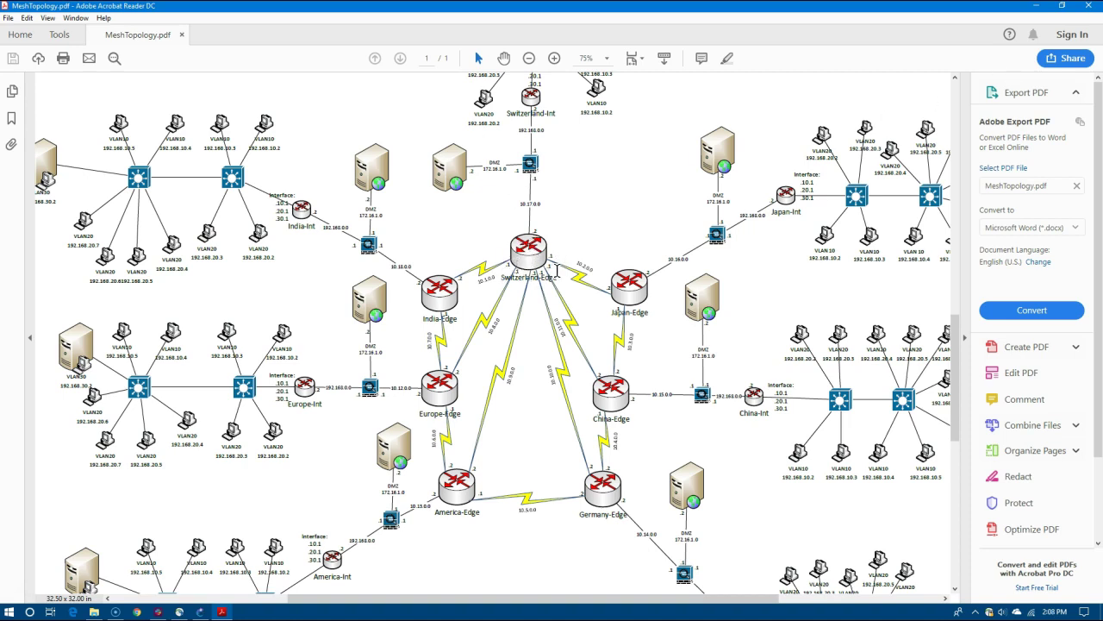
Return to GNS3 and set the router's number of network adapters to 7.
{"action": "left_click", "coordinate": [1041, 18]}
{"action": "left_click", "coordinate": [814, 167]}
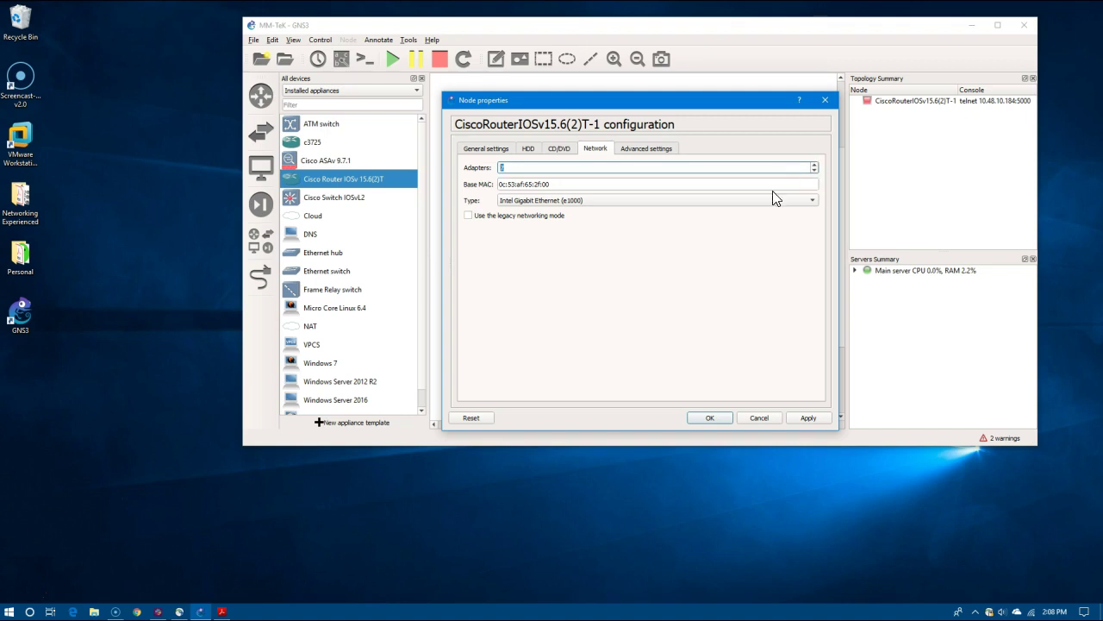
{"action": "left_click", "coordinate": [711, 419]}
Duplicate the configured router and place the copy below and to the left of the original.
{"action": "right_click", "coordinate": [586, 201]}
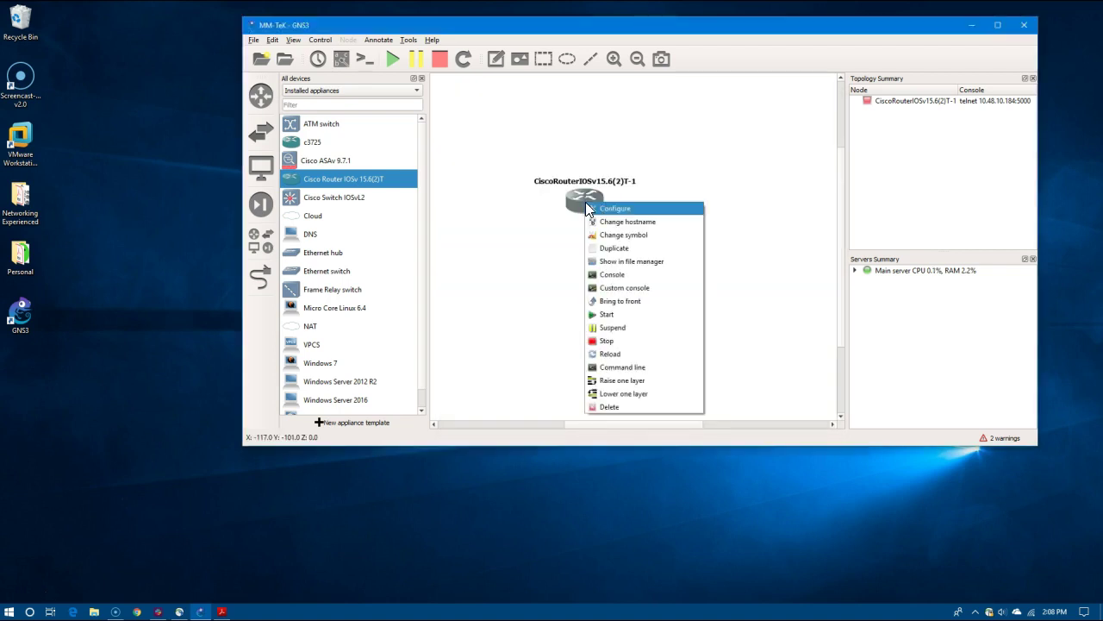
{"action": "left_click", "coordinate": [629, 248]}
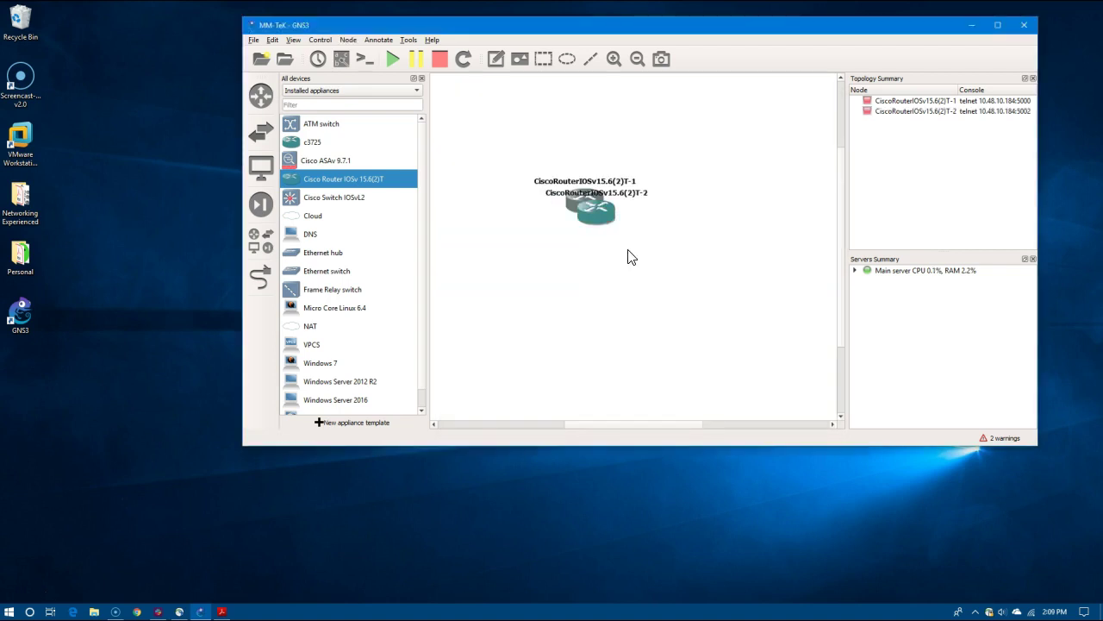
{"action": "left_click_drag", "start_coordinate": [594, 225], "coordinate": [569, 267]}
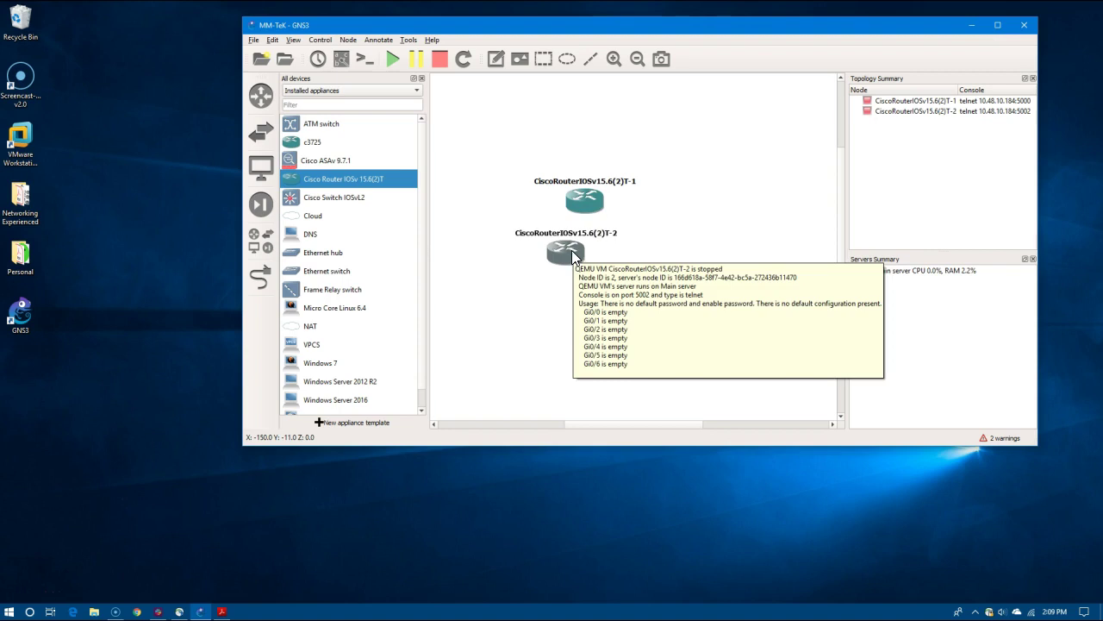
{"action": "left_click_drag", "start_coordinate": [573, 256], "coordinate": [547, 274]}
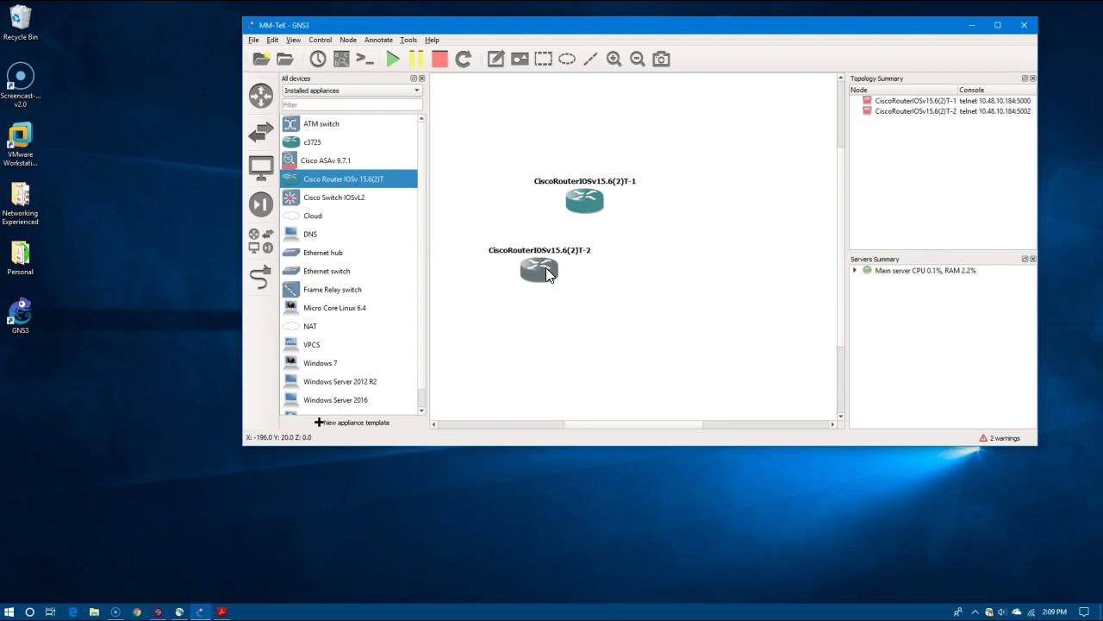
Duplicate the first router again and place the third router below it, lower than the second.
{"action": "right_click", "coordinate": [594, 209]}
{"action": "left_click", "coordinate": [610, 250]}
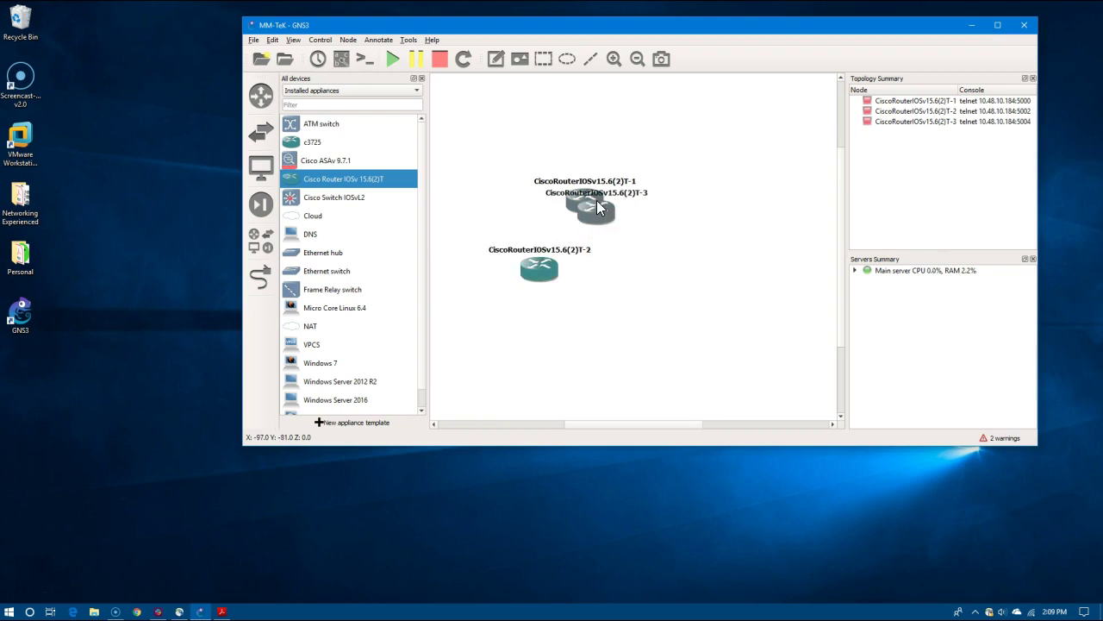
{"action": "left_click_drag", "start_coordinate": [597, 224], "coordinate": [591, 352]}
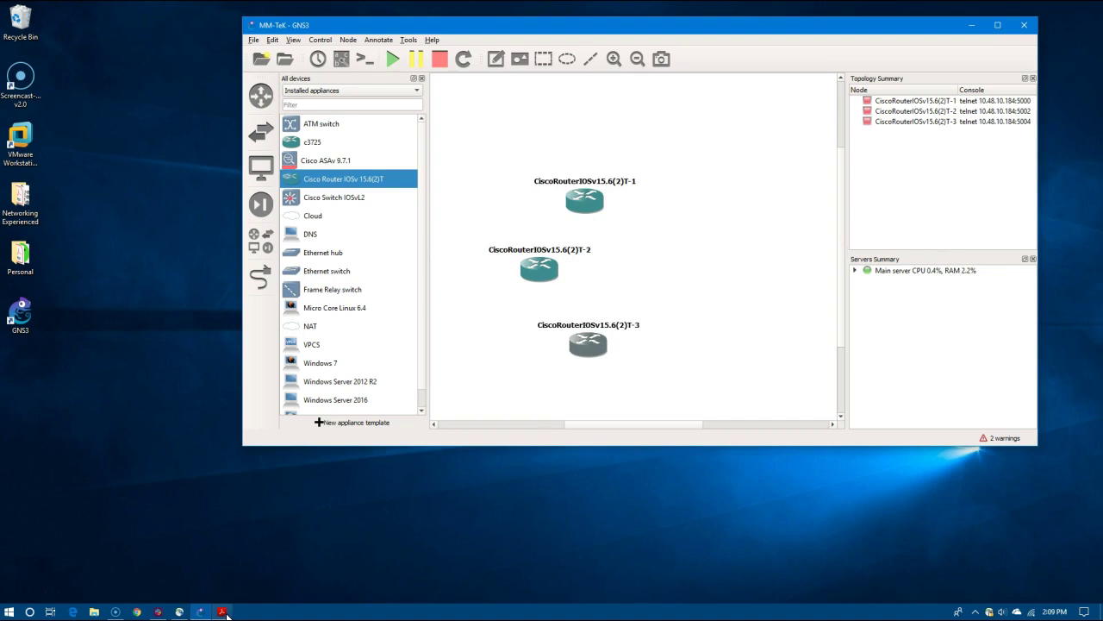
After checking the MeshTopology PDF, duplicate the first router to the right of router 2 and move router 3 directly below router 2.
{"action": "left_click", "coordinate": [224, 612]}
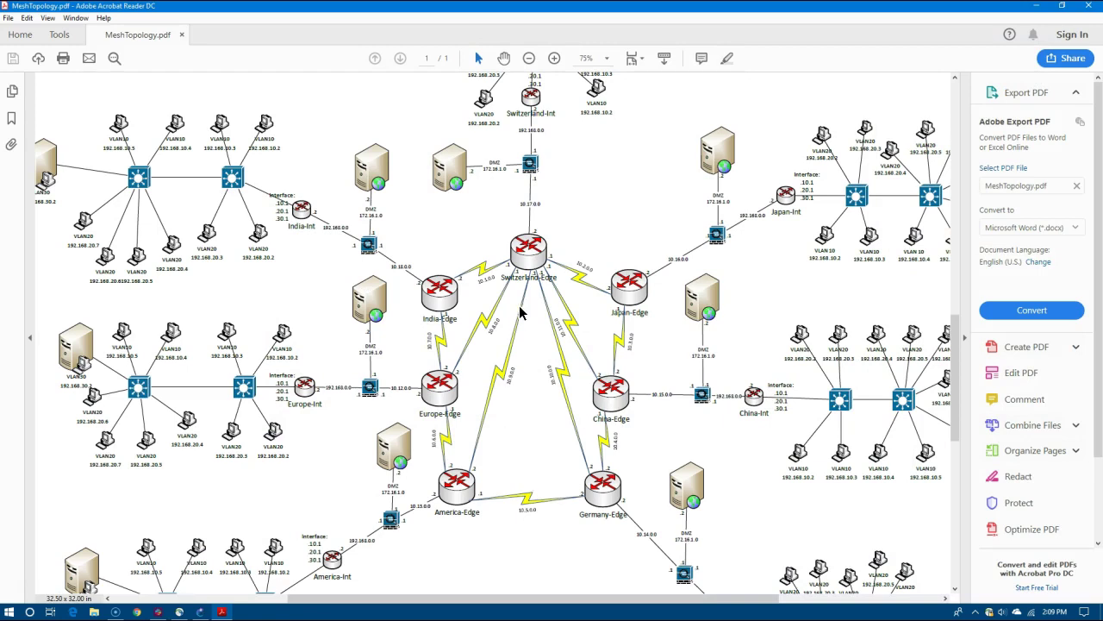
{"action": "left_click", "coordinate": [1035, 6]}
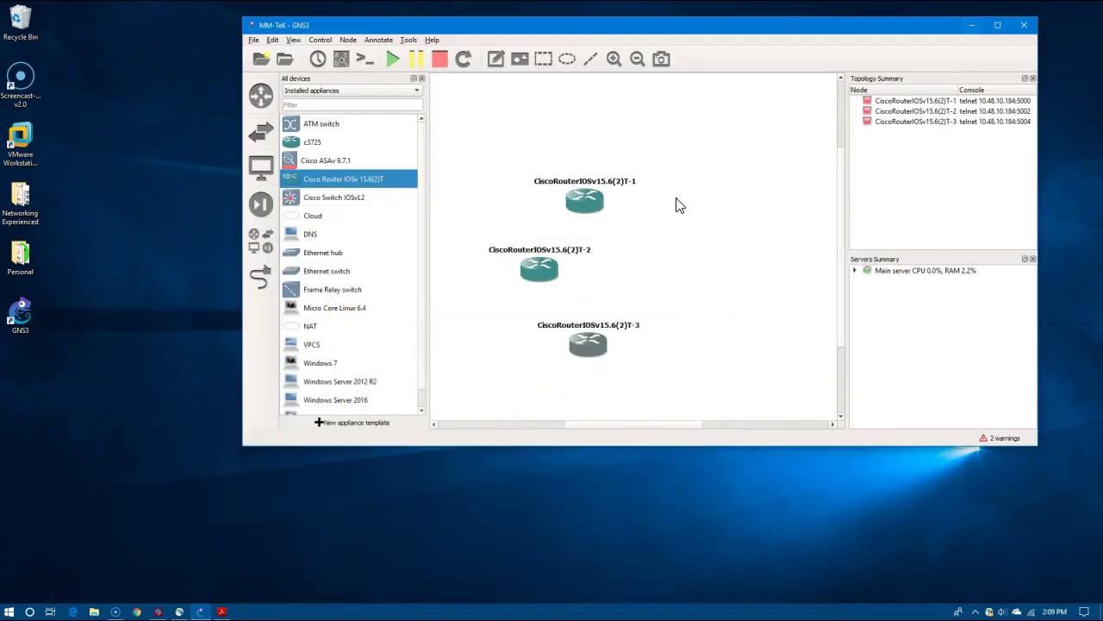
{"action": "right_click", "coordinate": [593, 212]}
{"action": "left_click", "coordinate": [628, 252]}
{"action": "left_click_drag", "start_coordinate": [609, 221], "coordinate": [681, 276]}
{"action": "left_click_drag", "start_coordinate": [589, 347], "coordinate": [538, 342]}
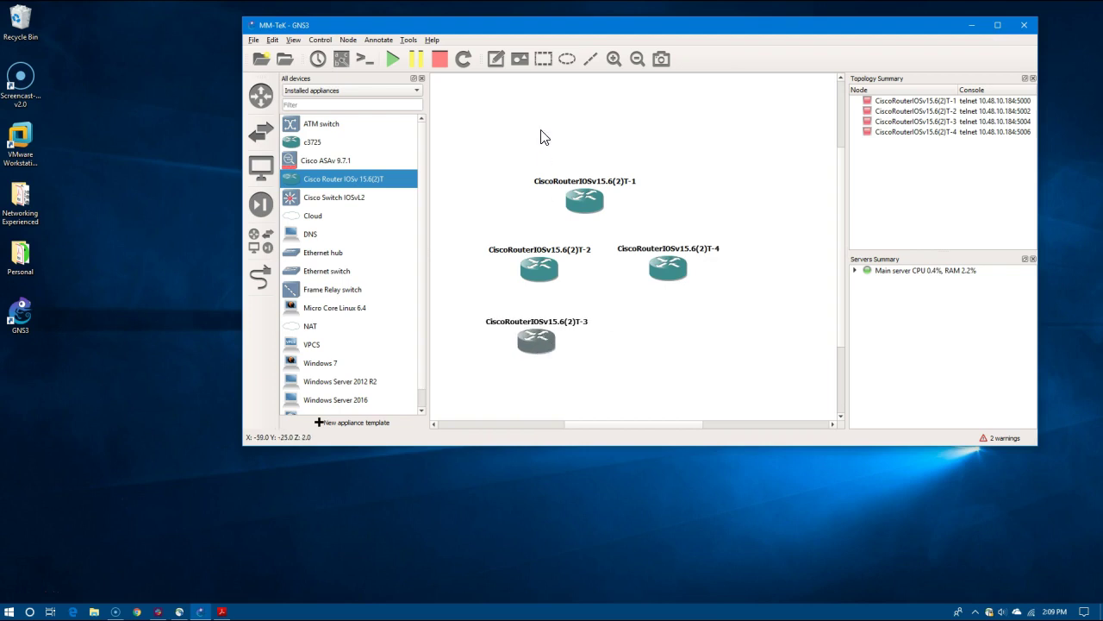
Duplicate the first router as a fifth router and place it below router 4, level with router 3.
{"action": "right_click", "coordinate": [593, 203]}
{"action": "left_click", "coordinate": [638, 245]}
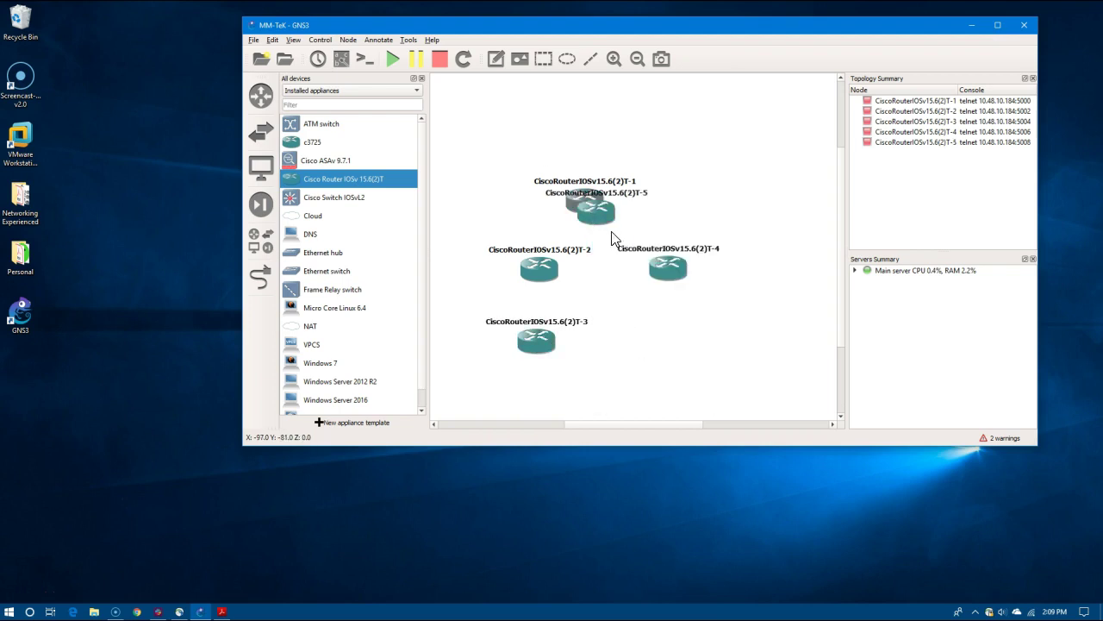
{"action": "left_click_drag", "start_coordinate": [601, 216], "coordinate": [676, 344]}
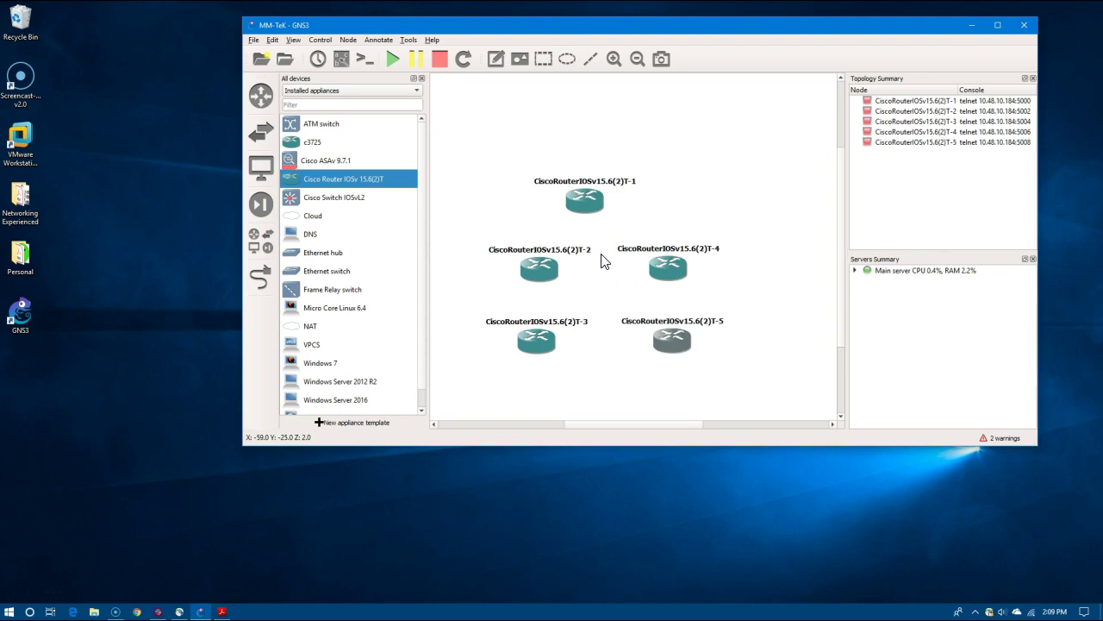
Duplicate the first router as a sixth router and place it below and slightly right of router 3.
{"action": "right_click", "coordinate": [573, 195]}
{"action": "left_click", "coordinate": [617, 239]}
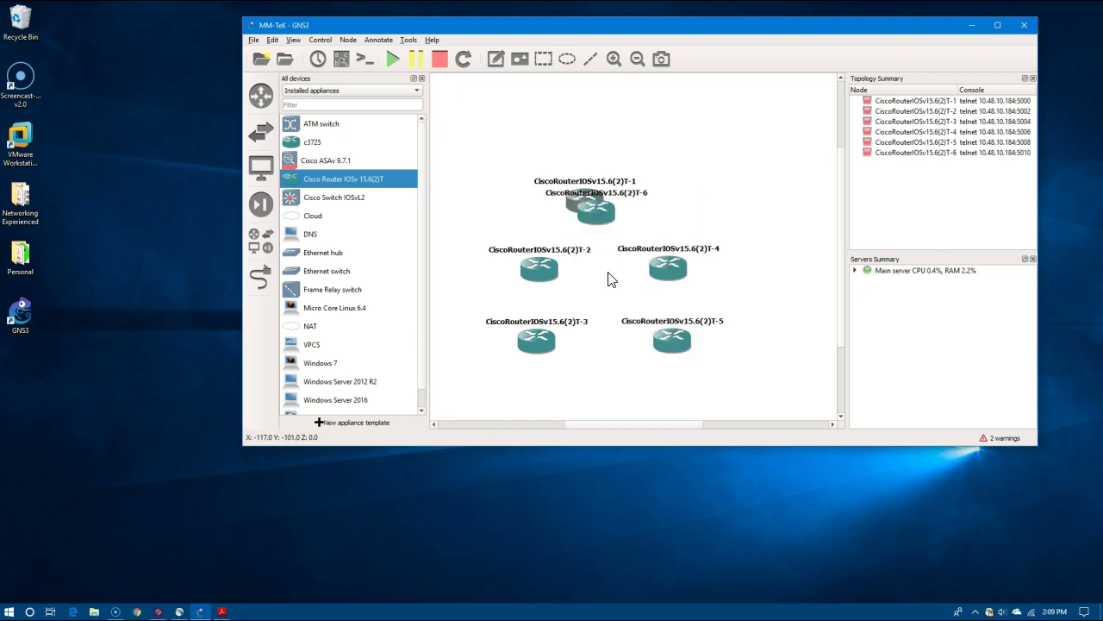
{"action": "left_click_drag", "start_coordinate": [607, 223], "coordinate": [583, 402]}
Duplicate the first router as a seventh router beside router 6, and compare the layout with the MeshTopology PDF.
{"action": "right_click", "coordinate": [593, 206]}
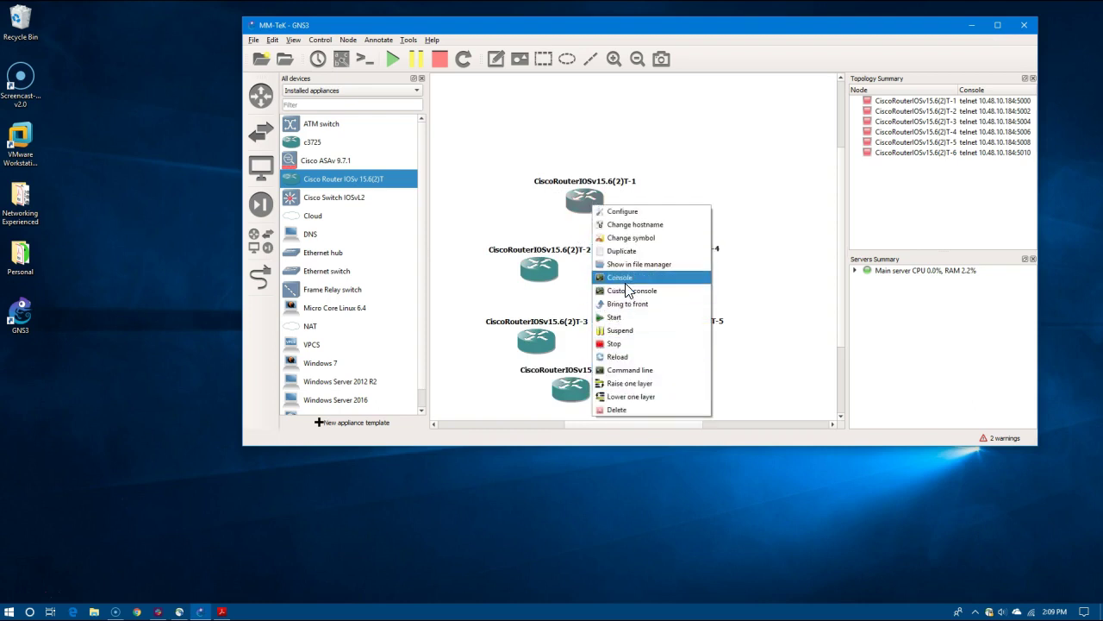
{"action": "left_click", "coordinate": [633, 252]}
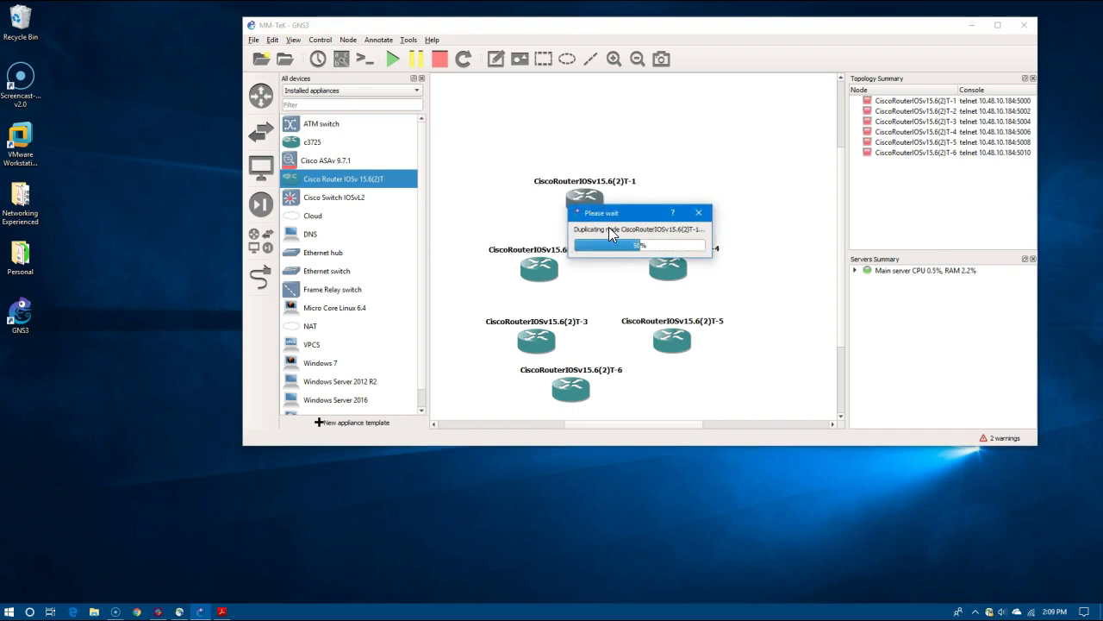
{"action": "left_click_drag", "start_coordinate": [601, 213], "coordinate": [651, 388]}
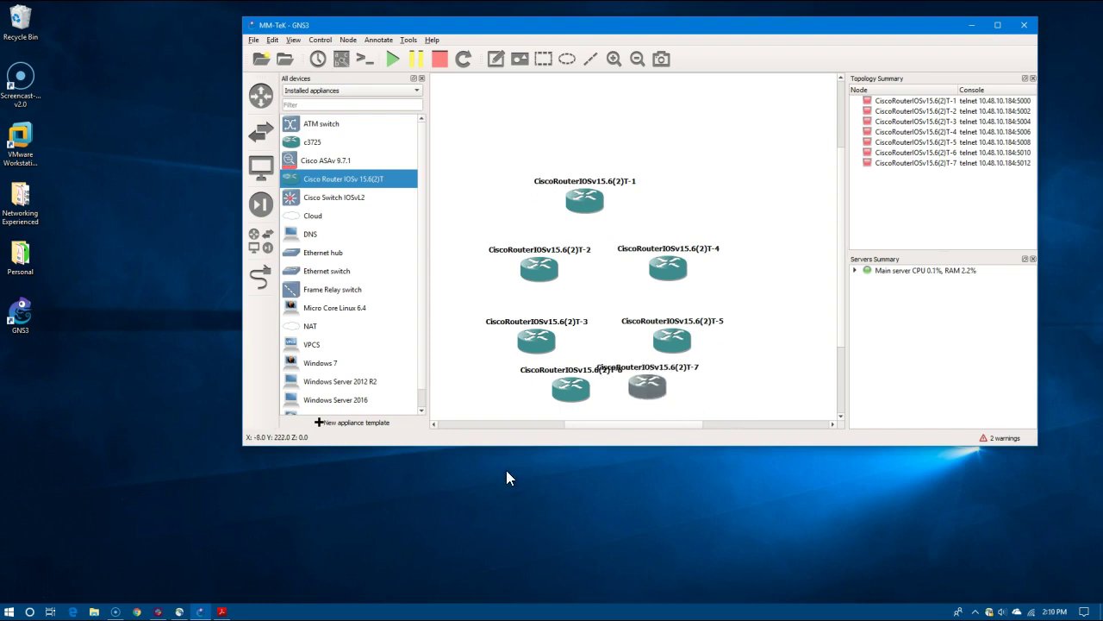
{"action": "left_click", "coordinate": [224, 612]}
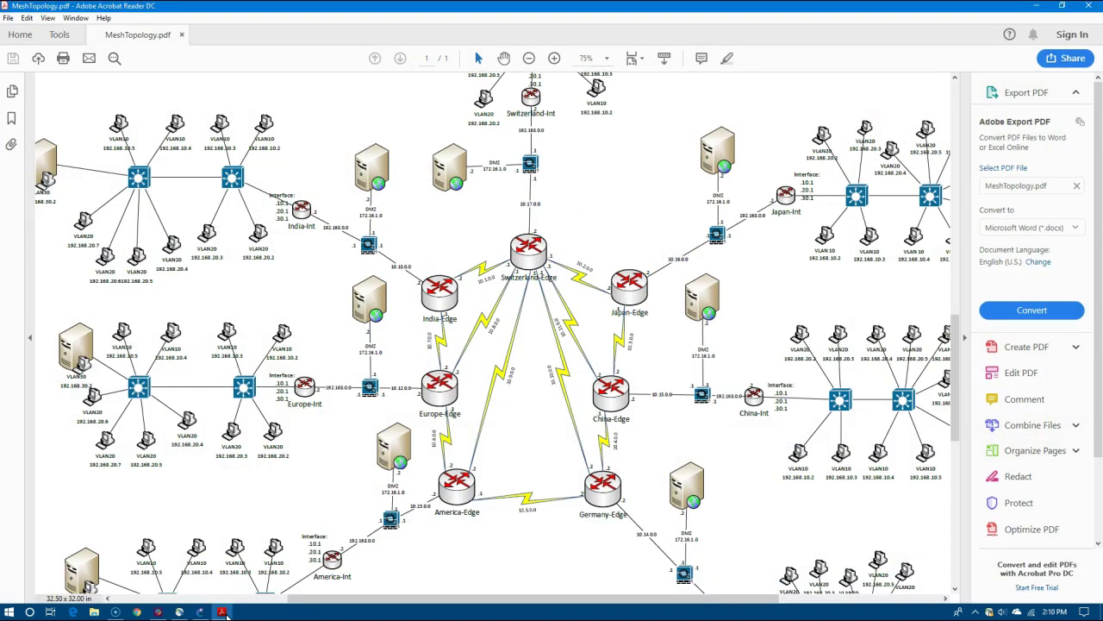
{"action": "left_click", "coordinate": [223, 612]}
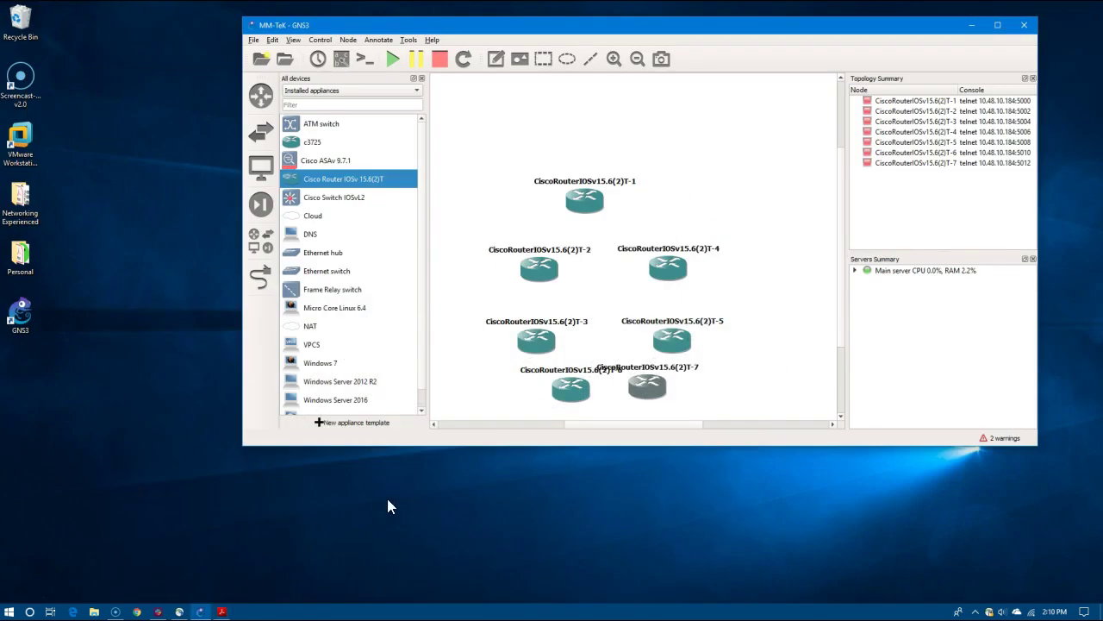
Move routers 6 and 7 farther down so they line up below routers 3 and 5.
{"action": "left_click_drag", "start_coordinate": [569, 389], "coordinate": [540, 414]}
{"action": "left_click_drag", "start_coordinate": [654, 397], "coordinate": [675, 409]}
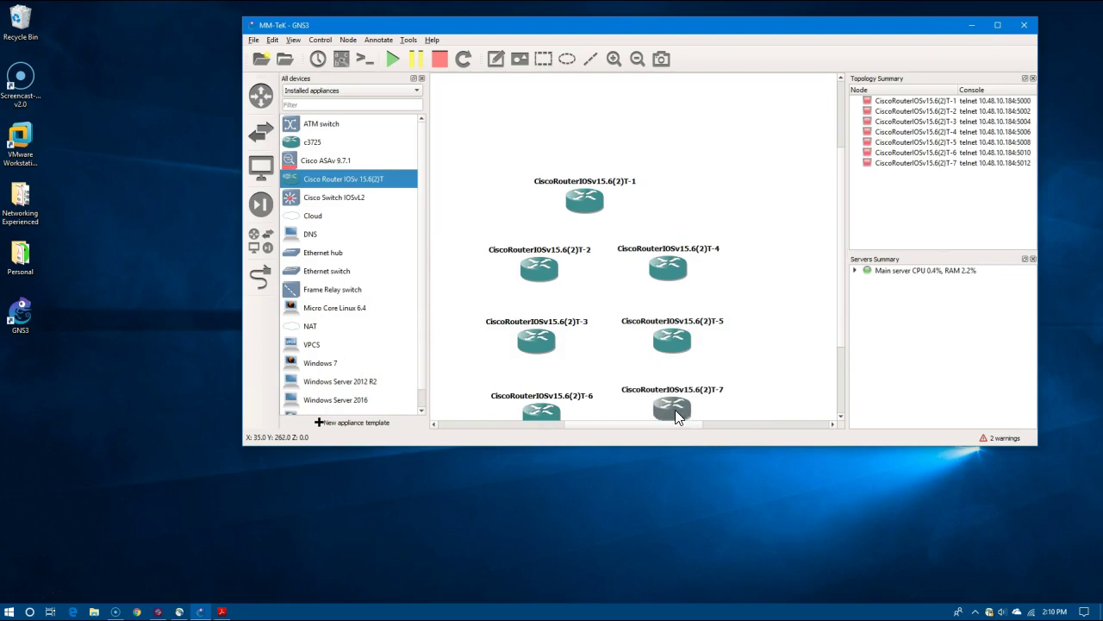
{"action": "left_click_drag", "start_coordinate": [530, 415], "coordinate": [526, 415]}
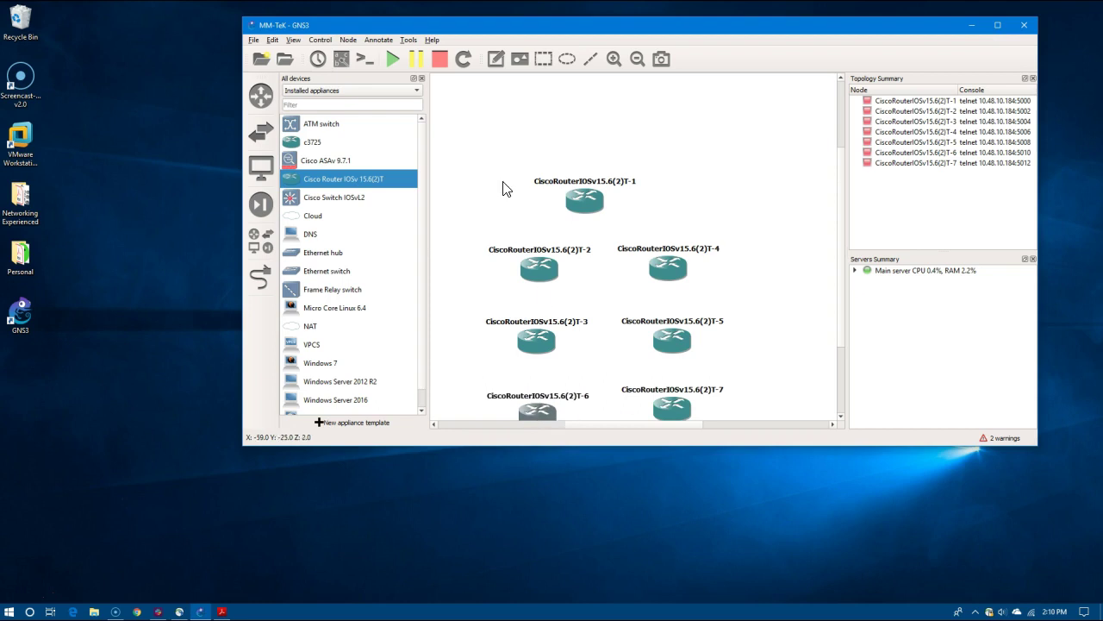
Link Gi0/1 of router 1 to router 2, and link router 2 to router 3 below it.
{"action": "left_click", "coordinate": [267, 281]}
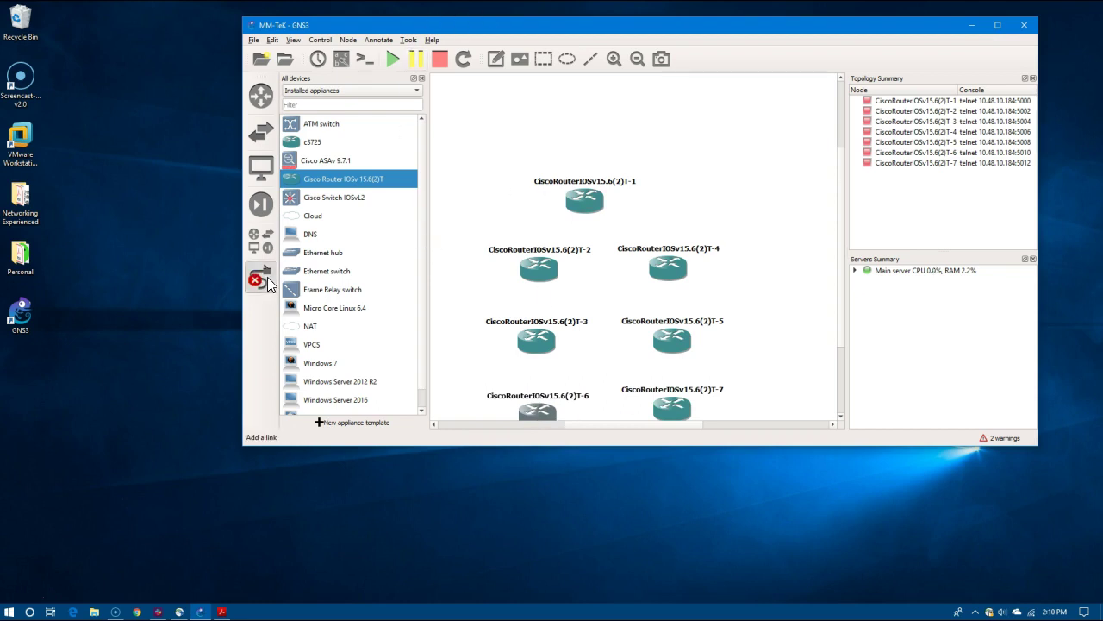
{"action": "left_click", "coordinate": [587, 207]}
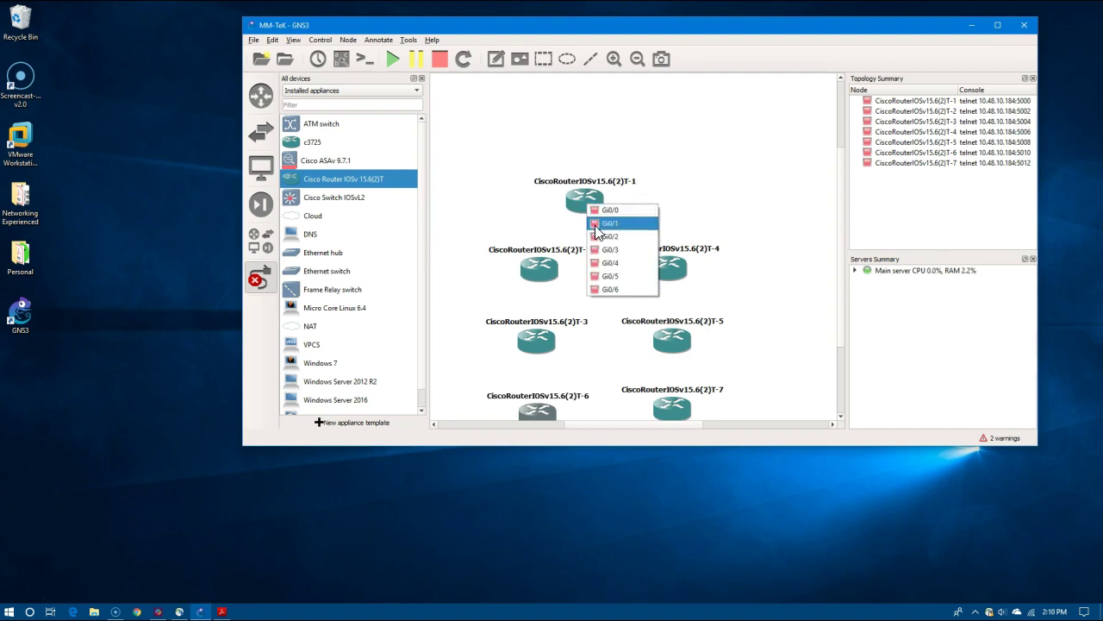
{"action": "left_click", "coordinate": [597, 227]}
{"action": "left_click", "coordinate": [540, 272]}
{"action": "left_click", "coordinate": [547, 292]}
{"action": "left_click", "coordinate": [547, 277]}
{"action": "left_click", "coordinate": [552, 308]}
{"action": "left_click", "coordinate": [546, 346]}
{"action": "left_click", "coordinate": [549, 377]}
Link router 1 to router 4, and link router 4 to router 5 below it.
{"action": "left_click", "coordinate": [604, 205]}
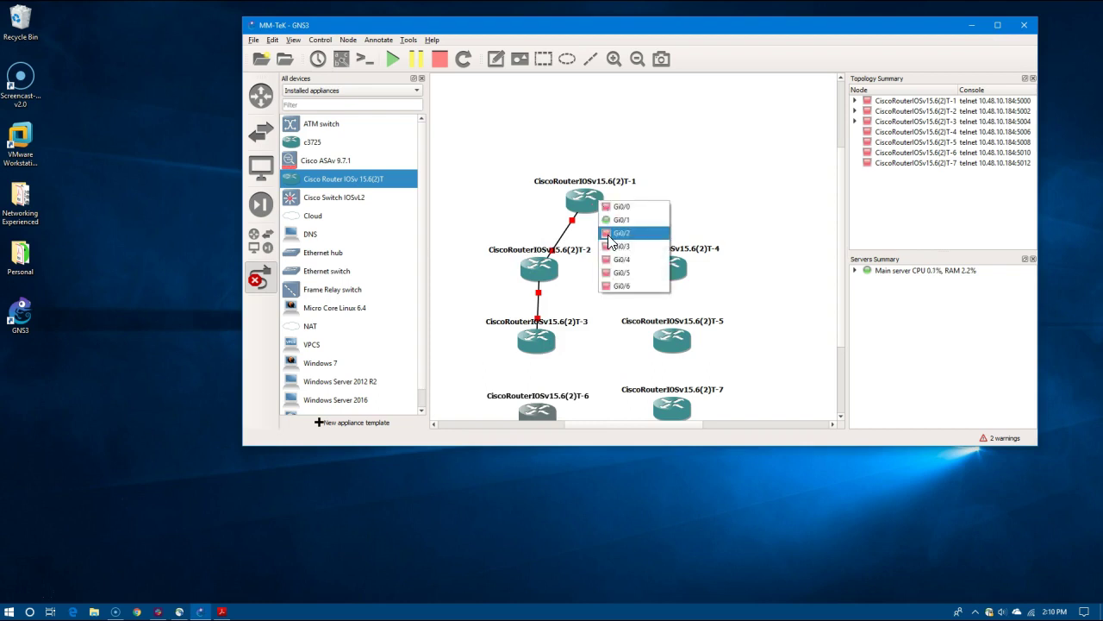
{"action": "left_click", "coordinate": [610, 246]}
{"action": "left_click", "coordinate": [594, 201]}
{"action": "left_click", "coordinate": [607, 232]}
{"action": "left_click", "coordinate": [662, 264]}
{"action": "left_click", "coordinate": [665, 279]}
{"action": "left_click", "coordinate": [666, 277]}
{"action": "left_click", "coordinate": [681, 316]}
{"action": "left_click", "coordinate": [679, 347]}
{"action": "left_click", "coordinate": [685, 382]}
Link router 3 to Gi0/3 of router 6, and link router 5 to Gi0/4 of router 7.
{"action": "left_click", "coordinate": [541, 345]}
{"action": "left_click", "coordinate": [558, 393]}
{"action": "left_click", "coordinate": [541, 406]}
{"action": "left_click", "coordinate": [553, 437]}
{"action": "left_click", "coordinate": [682, 345]}
{"action": "left_click", "coordinate": [687, 379]}
{"action": "left_click", "coordinate": [675, 408]}
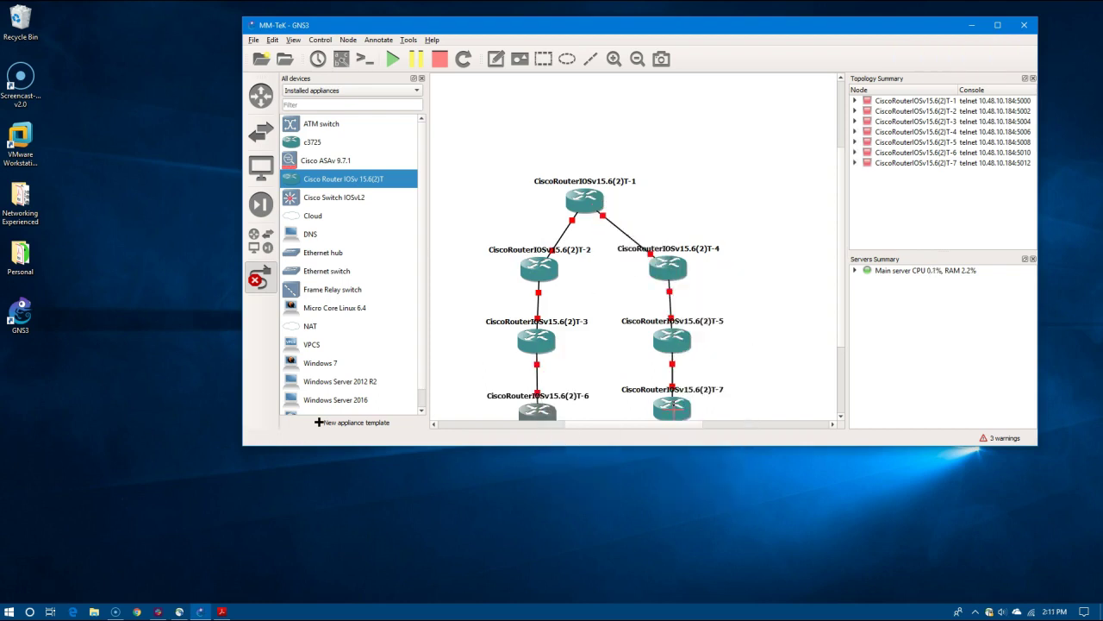
Link router 6 to Gi0/5 of router 7, and nudge routers 7 and 5 into line with their neighbours.
{"action": "scroll", "coordinate": [800, 327], "scroll_direction": "down", "scroll_amount": 3}
{"action": "left_click", "coordinate": [549, 328]}
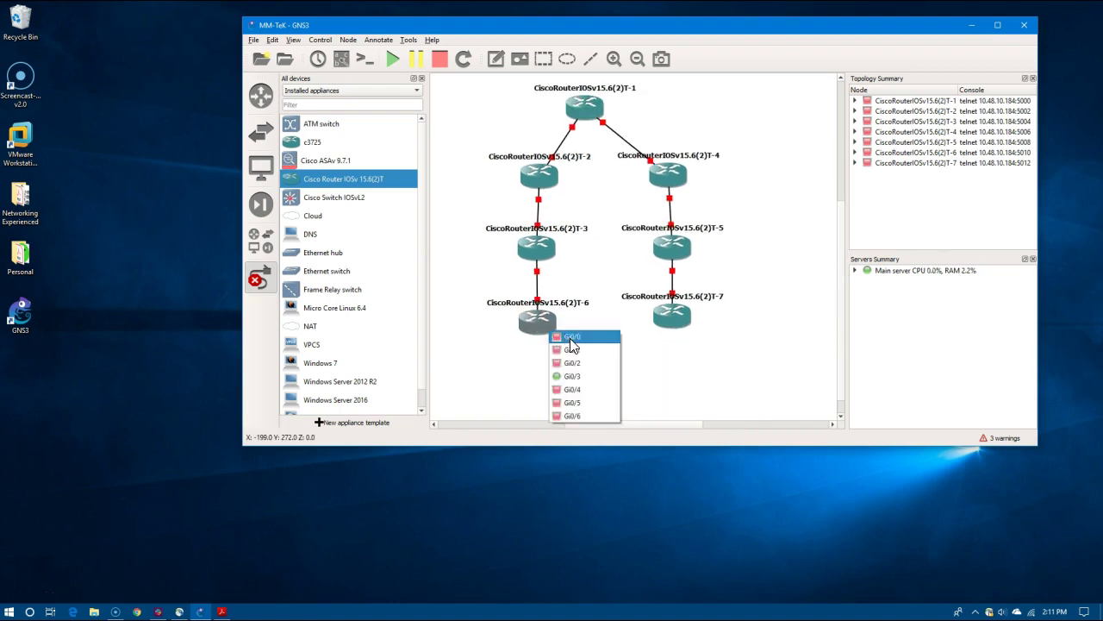
{"action": "left_click", "coordinate": [576, 395]}
{"action": "left_click", "coordinate": [682, 319]}
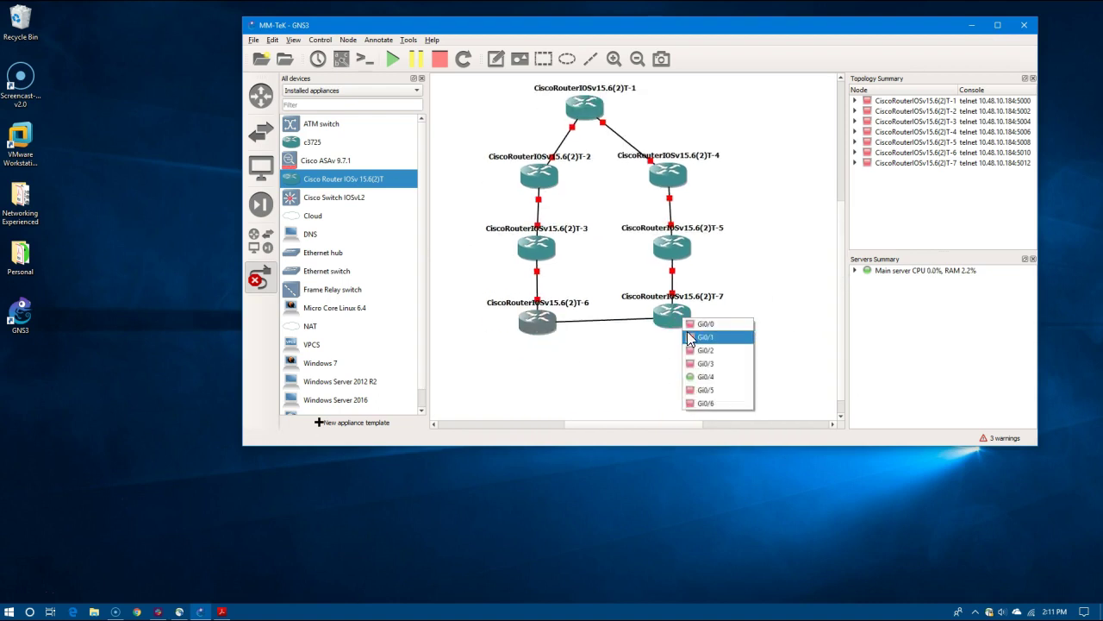
{"action": "left_click", "coordinate": [690, 391]}
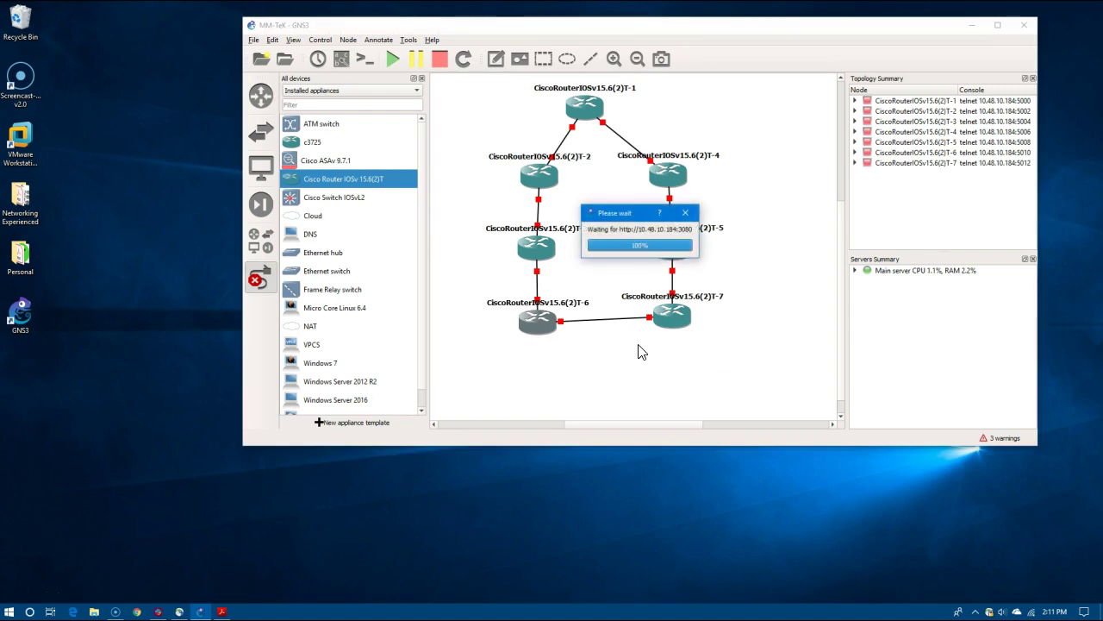
{"action": "left_click", "coordinate": [262, 281]}
{"action": "left_click_drag", "start_coordinate": [676, 332], "coordinate": [683, 338]}
{"action": "left_click_drag", "start_coordinate": [672, 247], "coordinate": [671, 250]}
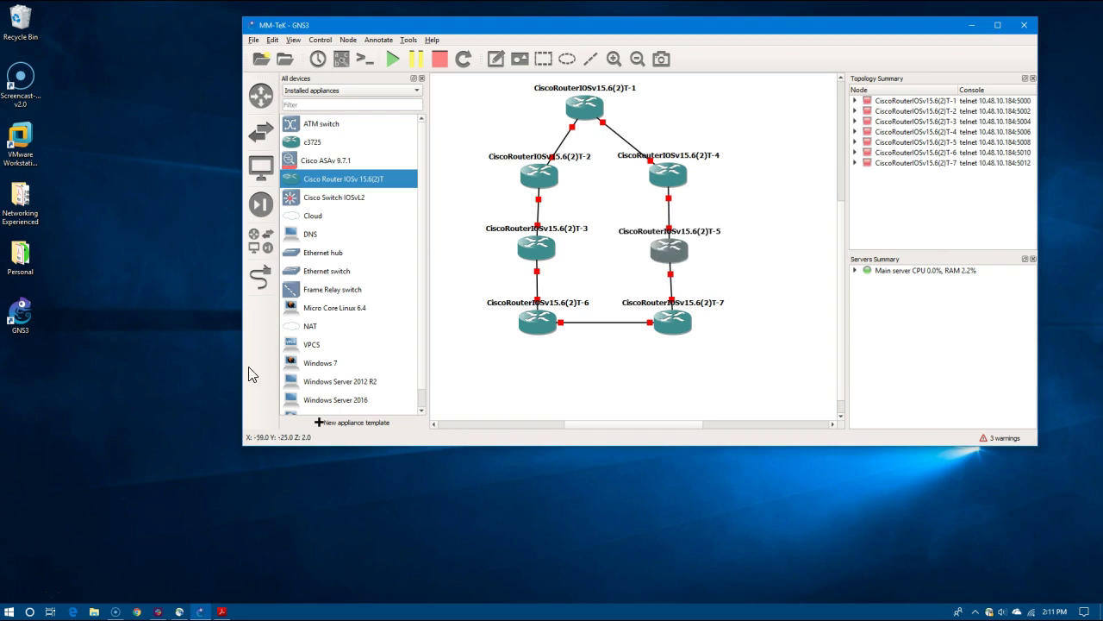
Link router 1 directly to routers 3 and 5, using a free interface for each connection.
{"action": "left_click", "coordinate": [260, 275]}
{"action": "left_click", "coordinate": [595, 112]}
{"action": "left_click", "coordinate": [608, 172]}
{"action": "left_click", "coordinate": [546, 250]}
{"action": "left_click", "coordinate": [560, 308]}
{"action": "left_click", "coordinate": [593, 114]}
{"action": "left_click", "coordinate": [606, 186]}
{"action": "left_click", "coordinate": [667, 255]}
{"action": "left_click", "coordinate": [680, 328]}
Link router 1 directly to the two lowest routers, 6 and 7, and finish adding links.
{"action": "left_click", "coordinate": [589, 120]}
{"action": "left_click", "coordinate": [601, 206]}
{"action": "left_click", "coordinate": [538, 321]}
{"action": "left_click", "coordinate": [555, 389]}
{"action": "left_click", "coordinate": [593, 110]}
{"action": "left_click", "coordinate": [612, 138]}
{"action": "left_click", "coordinate": [672, 320]}
{"action": "left_click", "coordinate": [689, 379]}
{"action": "left_click", "coordinate": [263, 281]}
Move routers 6 and 7 lower and closer together, and shift router 3 slightly down and outward.
{"action": "left_click_drag", "start_coordinate": [540, 324], "coordinate": [563, 351]}
{"action": "left_click_drag", "start_coordinate": [684, 328], "coordinate": [663, 354]}
{"action": "left_click_drag", "start_coordinate": [527, 259], "coordinate": [524, 268]}
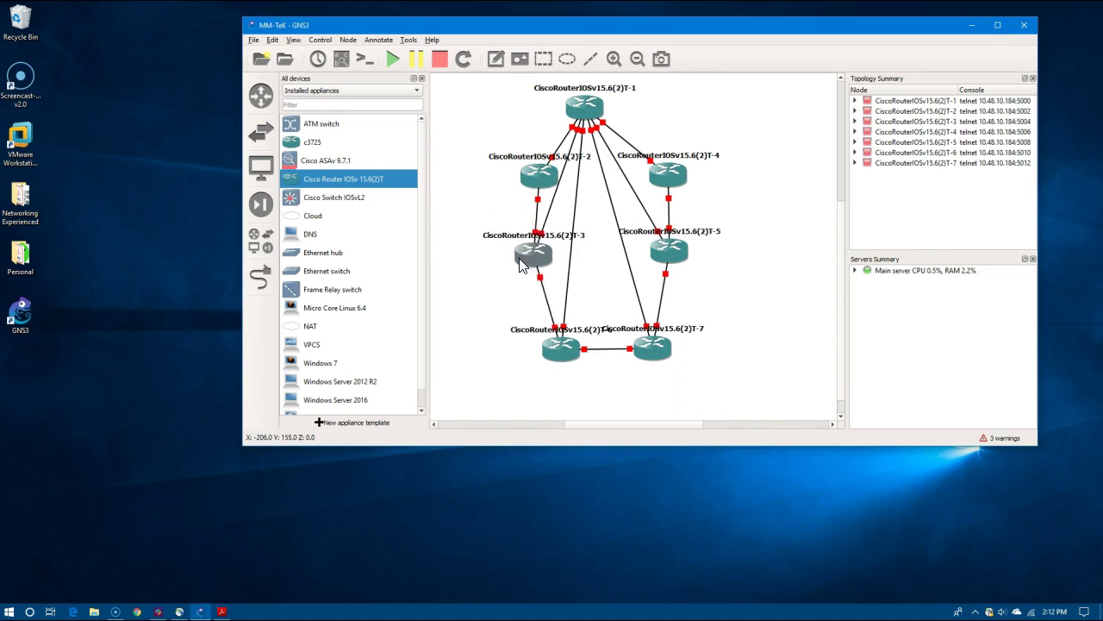
{"action": "left_click", "coordinate": [565, 101]}
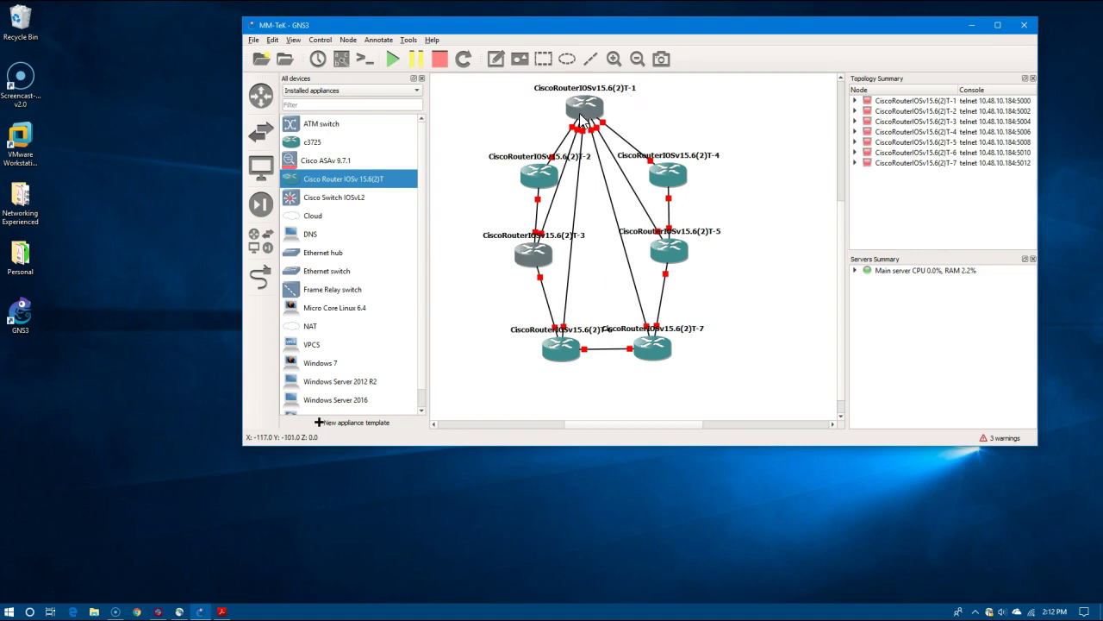
{"action": "left_click", "coordinate": [542, 228]}
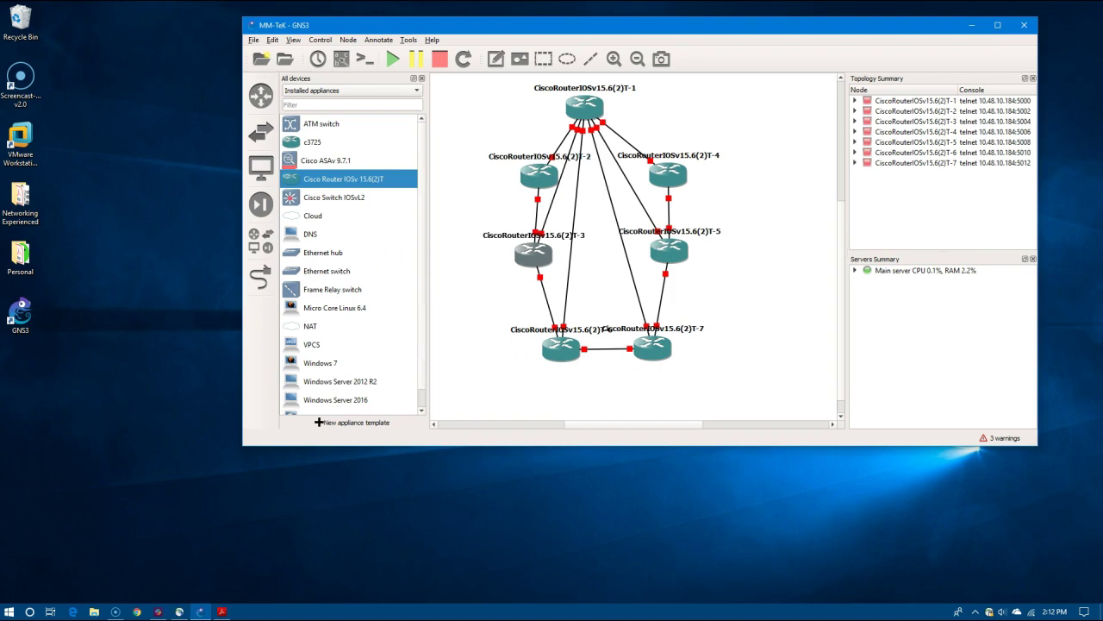
Check the edge router names in the MeshTopology PDF and rename router 1 as Switzerland in GNS3.
{"action": "left_click", "coordinate": [222, 612]}
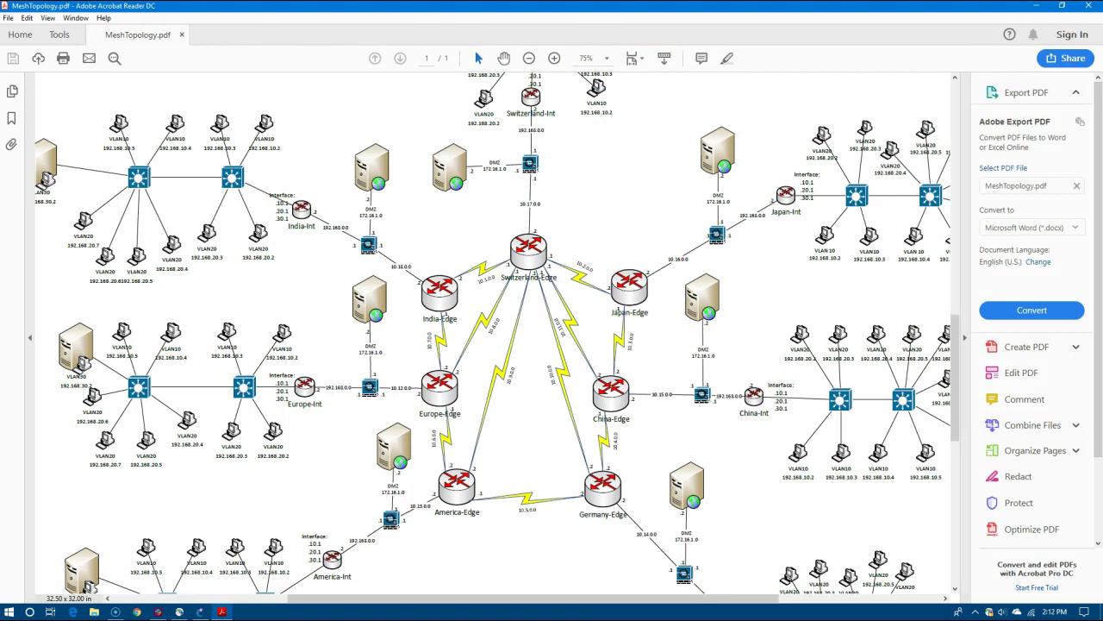
{"action": "left_click", "coordinate": [1042, 12]}
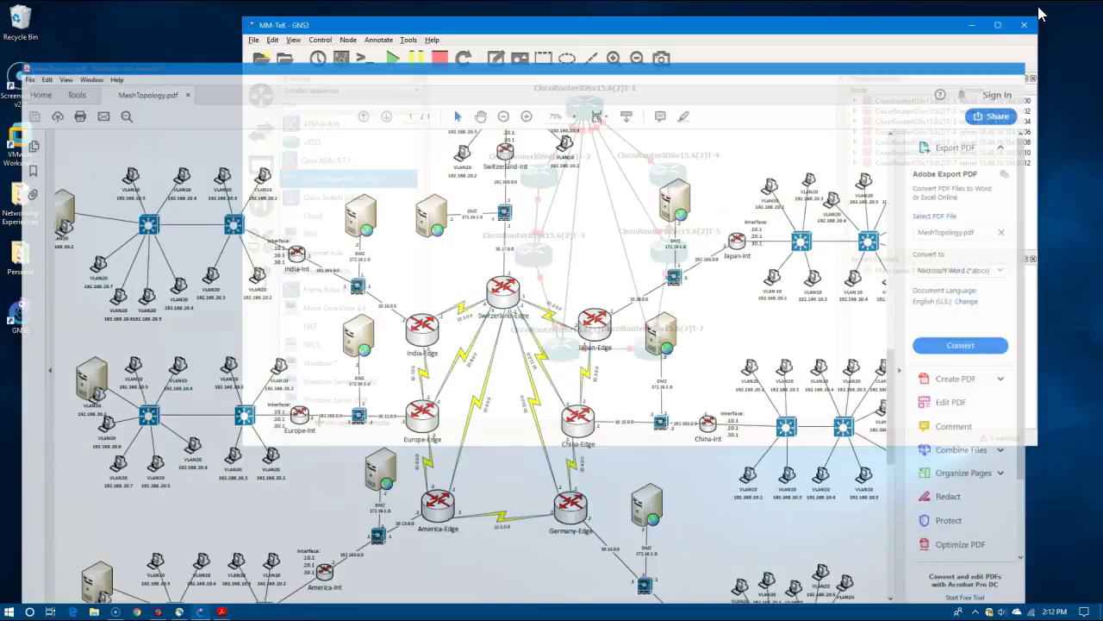
{"action": "left_click", "coordinate": [579, 97]}
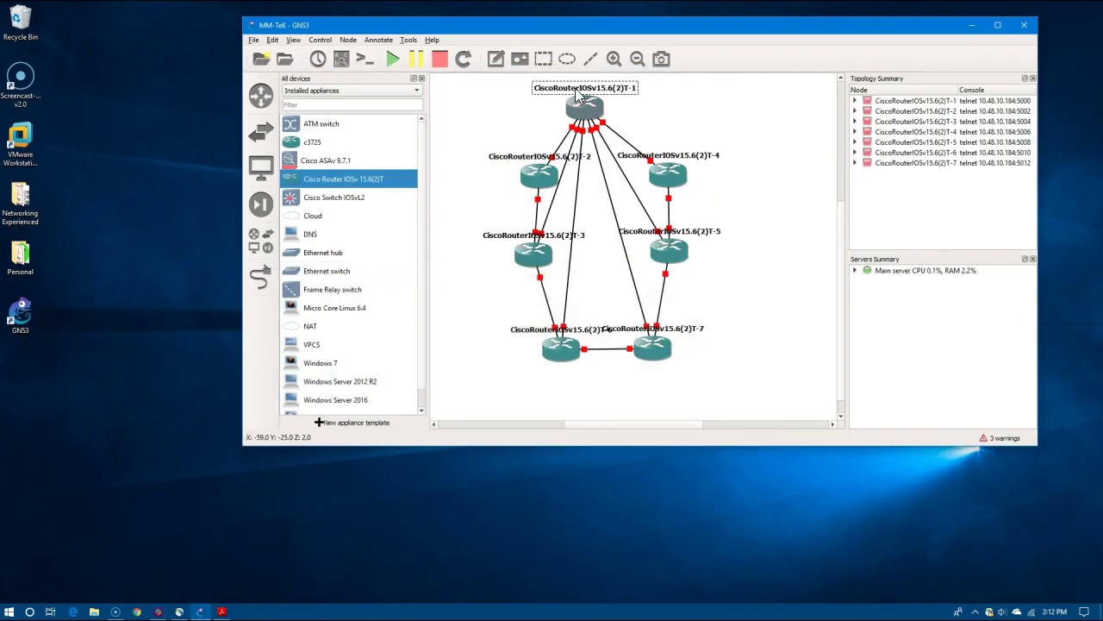
{"action": "right_click", "coordinate": [582, 104]}
{"action": "left_click", "coordinate": [599, 108]}
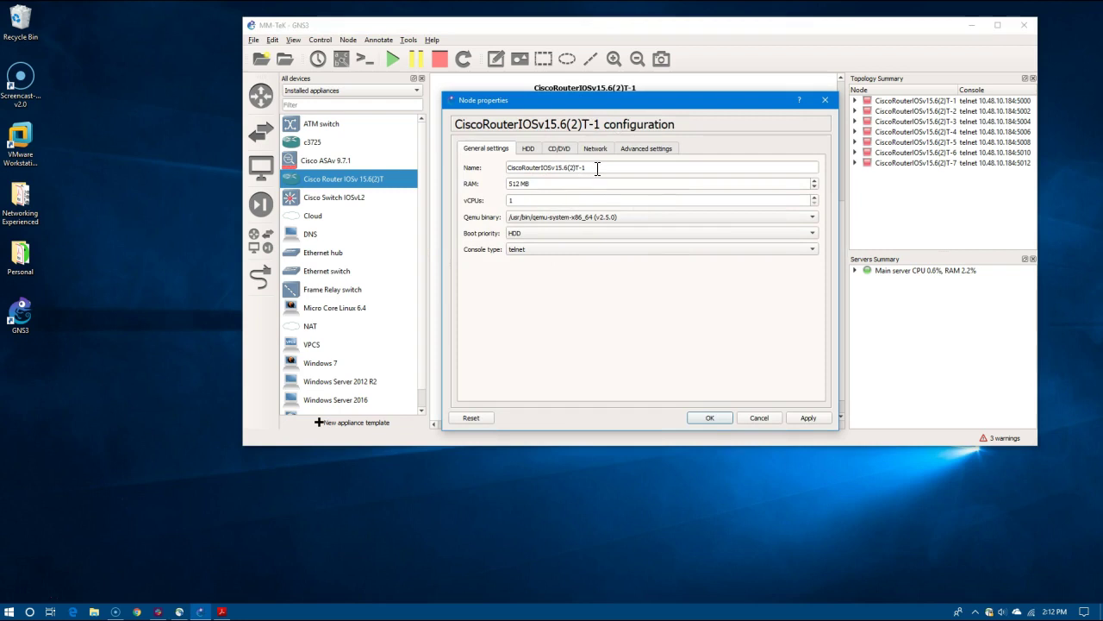
{"action": "left_click_drag", "start_coordinate": [597, 168], "coordinate": [500, 165]}
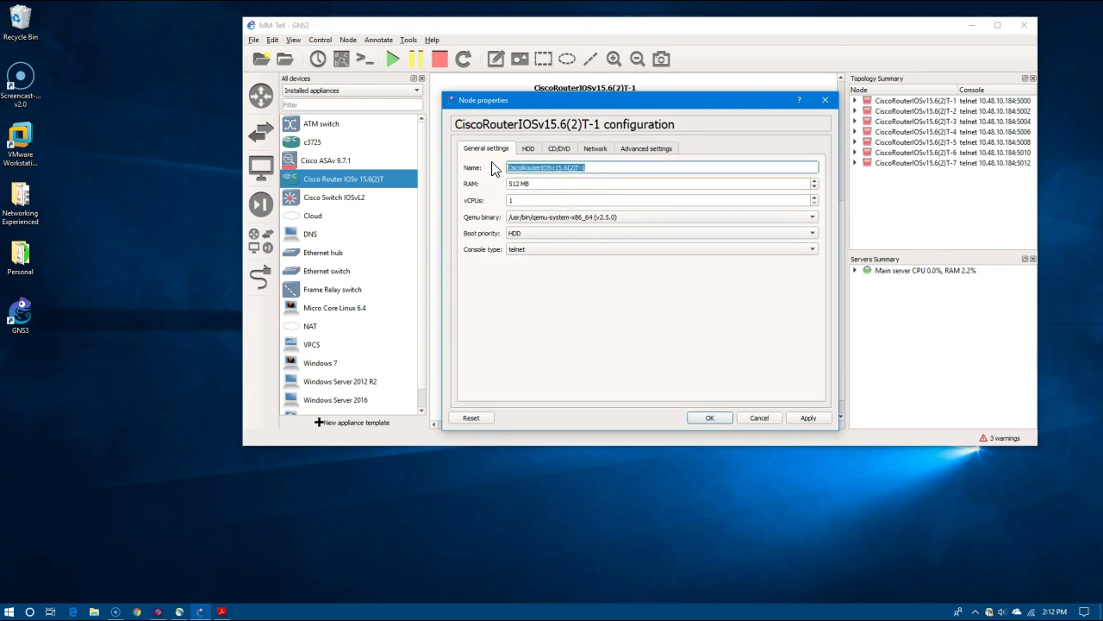
{"action": "type", "text": "Switzerland"}
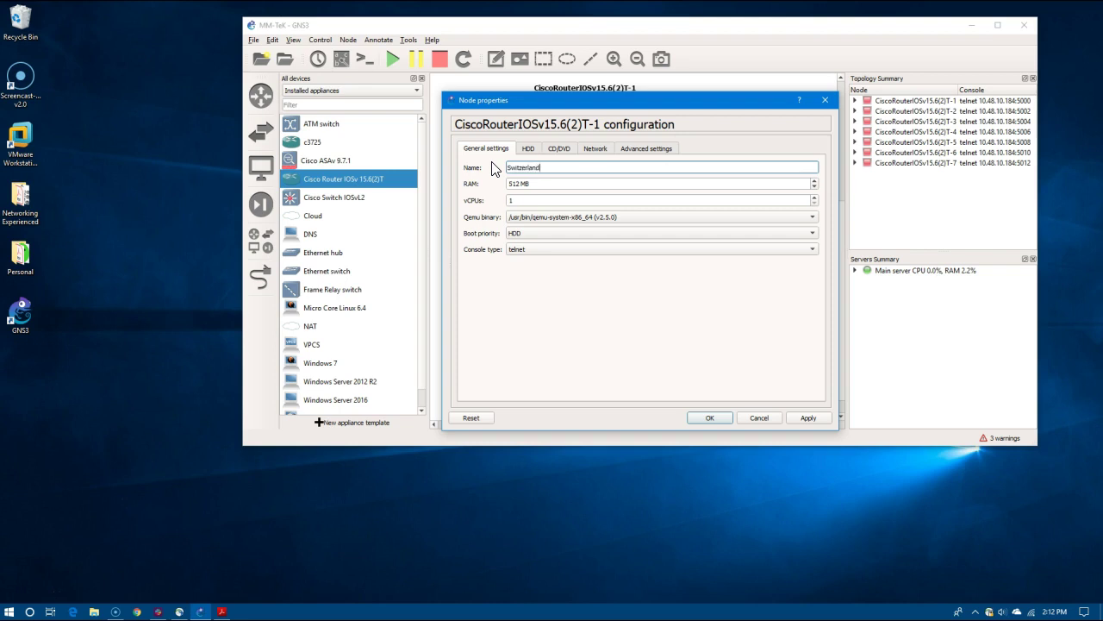
{"action": "left_click", "coordinate": [709, 421]}
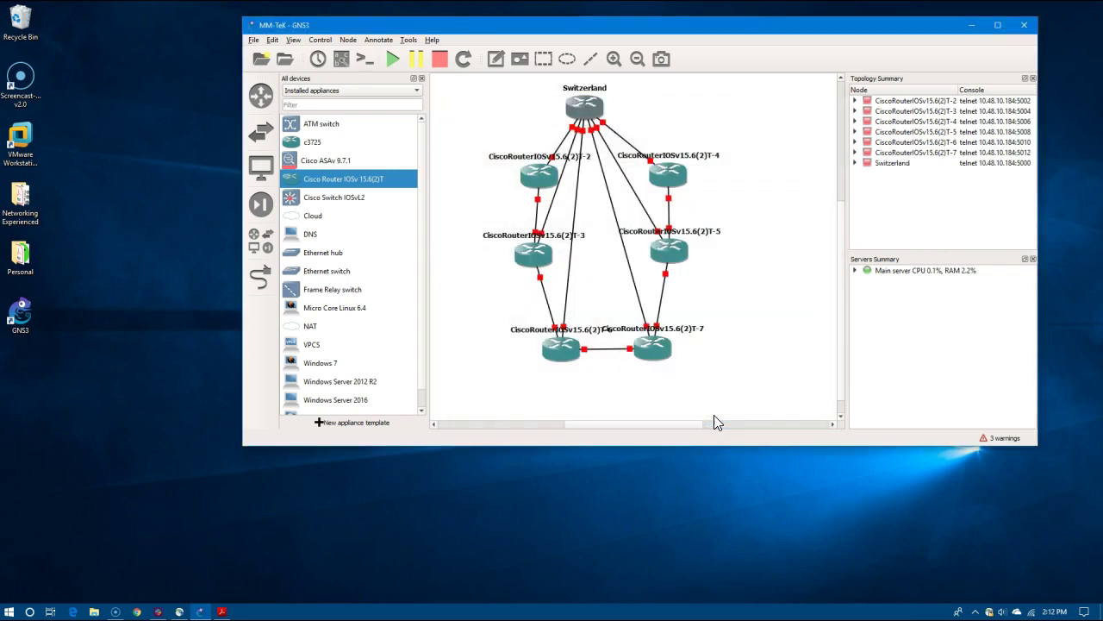
Rename router 2 as India in its node configuration.
{"action": "right_click", "coordinate": [539, 166]}
{"action": "left_click", "coordinate": [565, 179]}
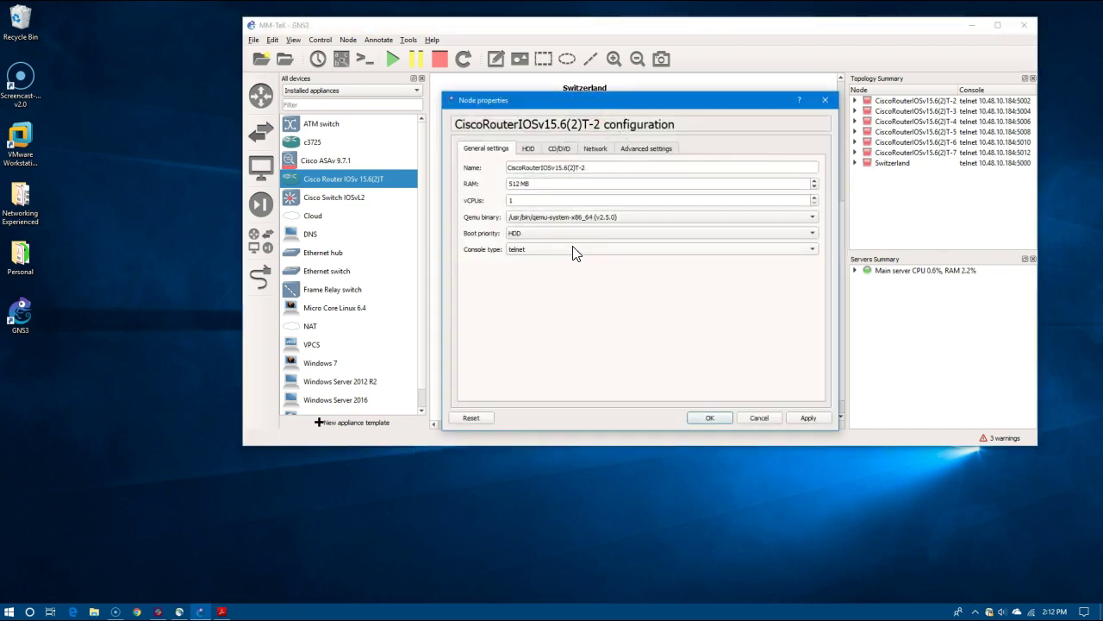
{"action": "triple_click", "coordinate": [550, 166]}
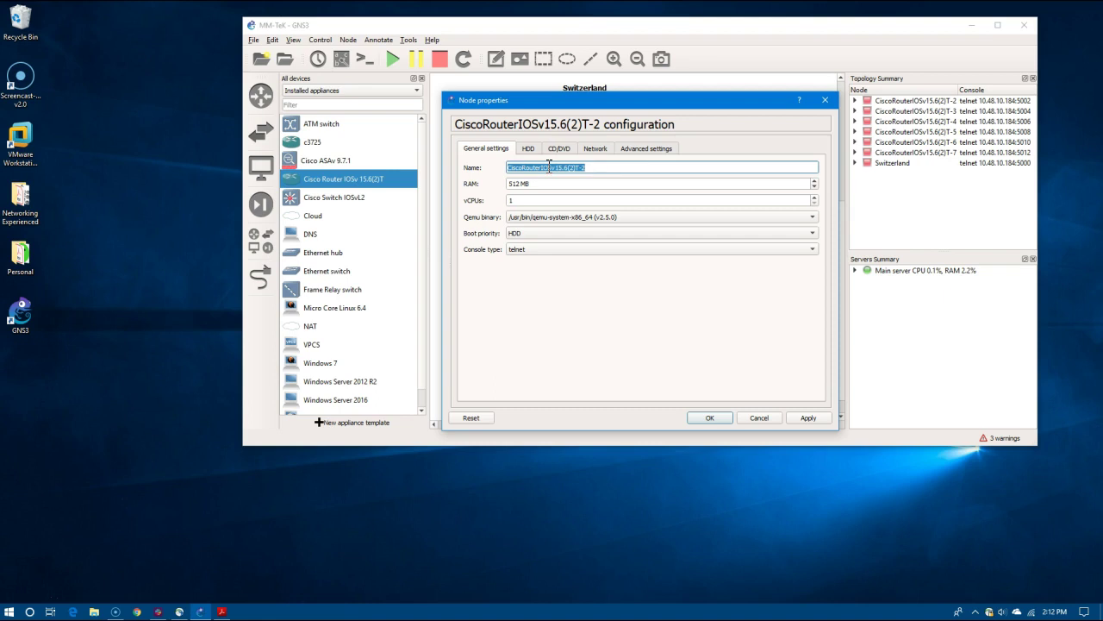
{"action": "type", "text": "India"}
{"action": "left_click", "coordinate": [714, 418]}
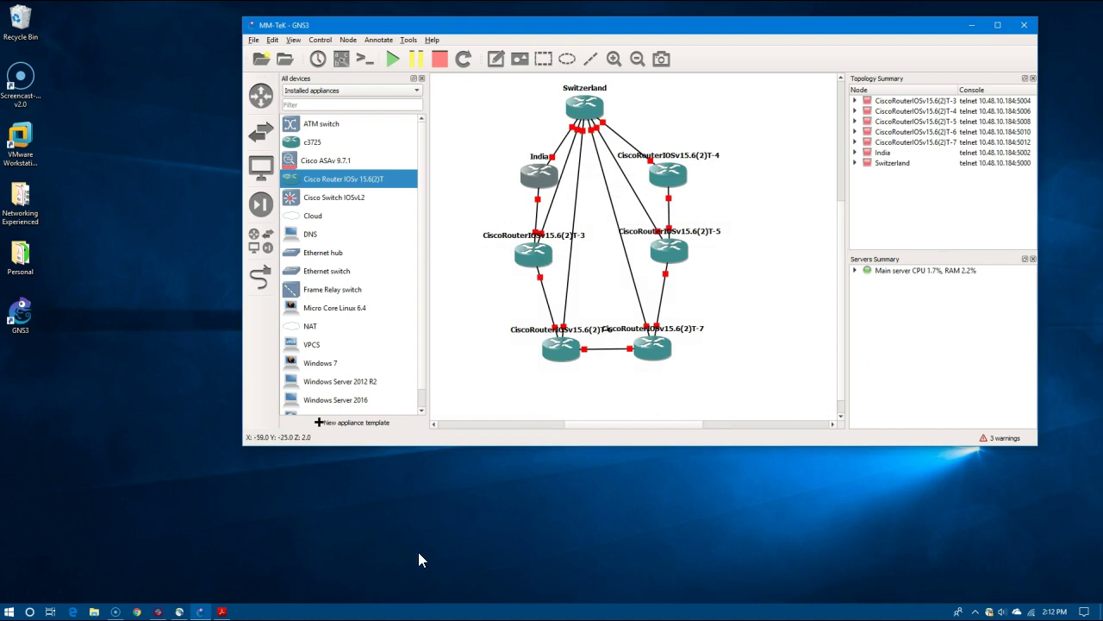
Check the MeshTopology PDF for the router below India and rename router 3 as Europe in GNS3.
{"action": "left_click", "coordinate": [220, 612]}
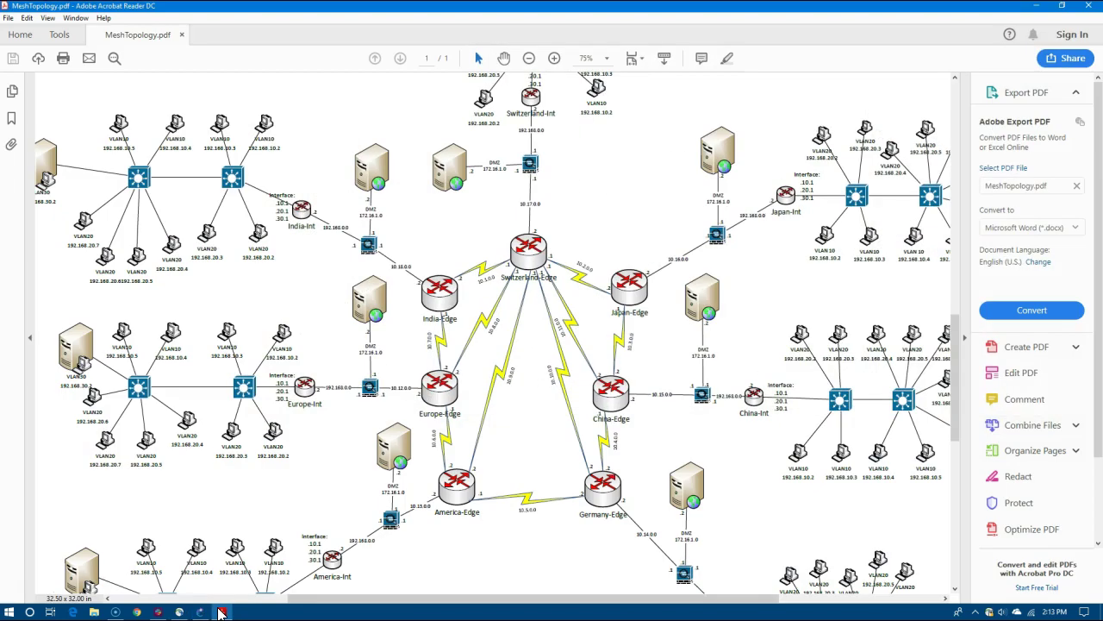
{"action": "left_click", "coordinate": [219, 612]}
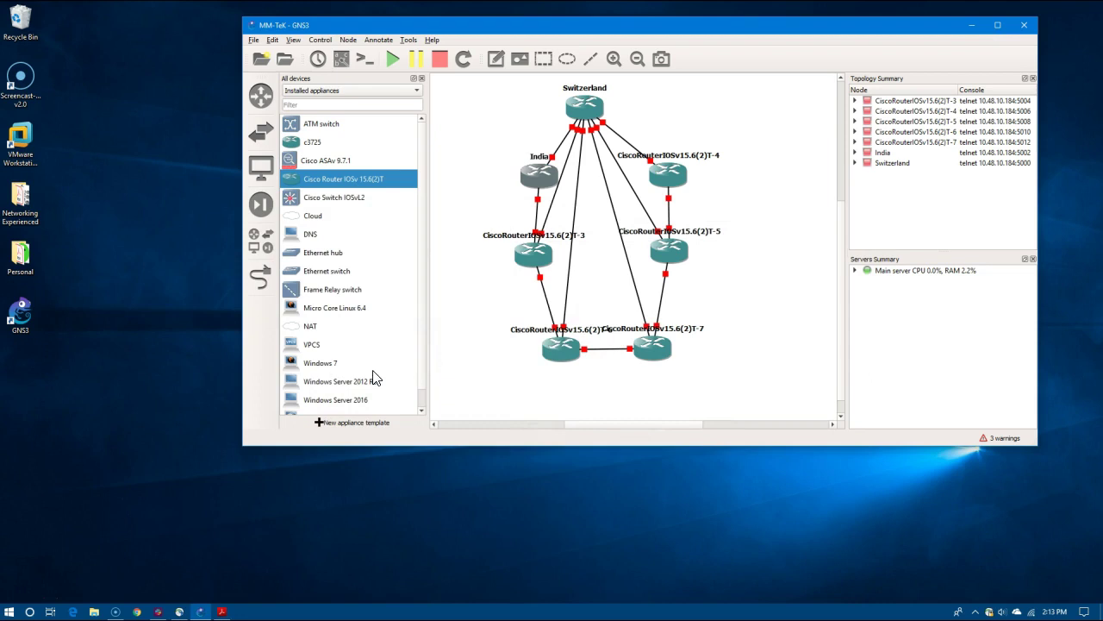
{"action": "right_click", "coordinate": [532, 251]}
{"action": "left_click", "coordinate": [559, 257]}
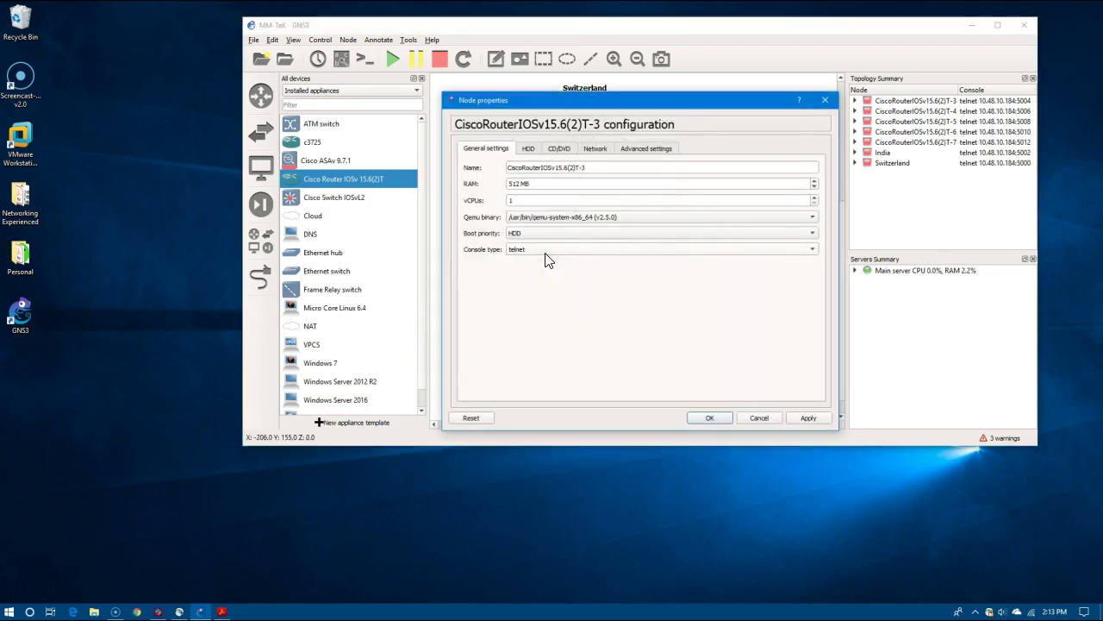
{"action": "triple_click", "coordinate": [546, 169]}
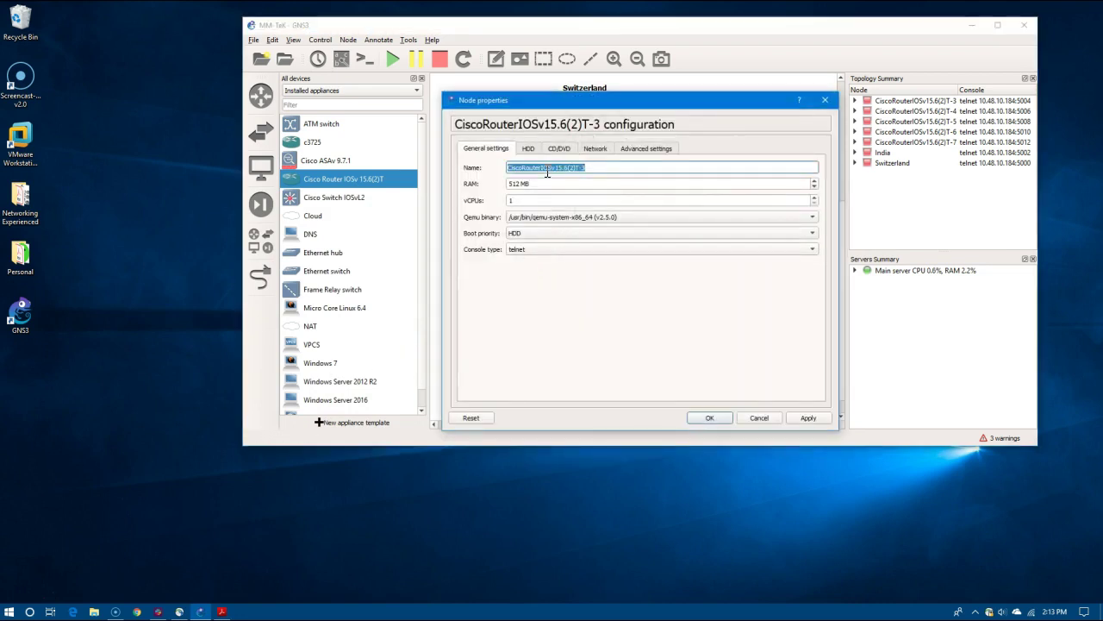
{"action": "type", "text": "Europe"}
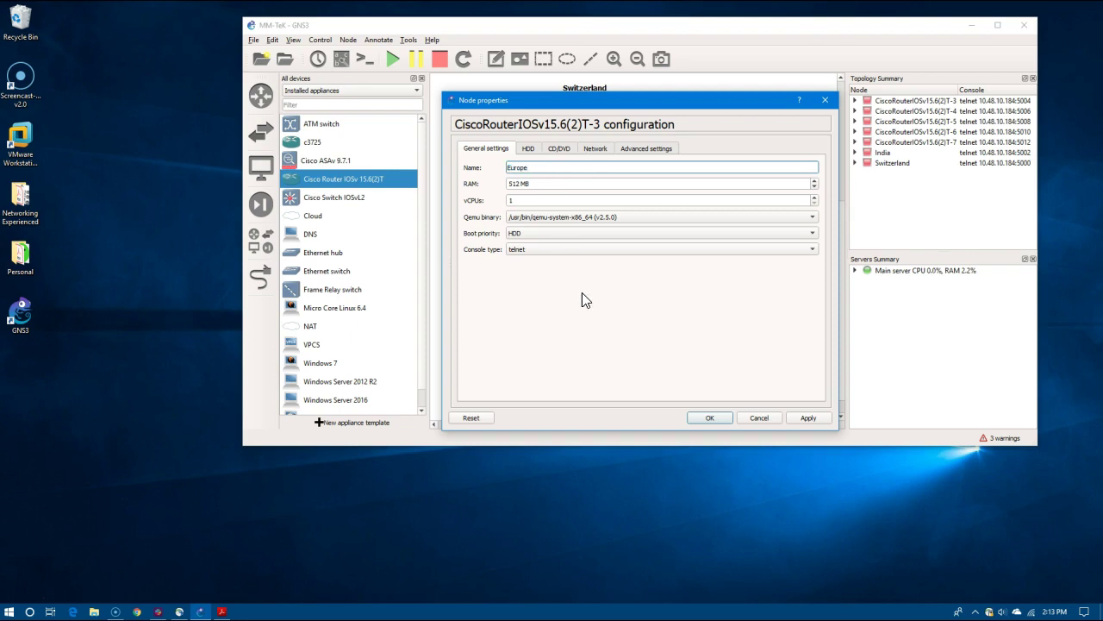
{"action": "left_click", "coordinate": [709, 417]}
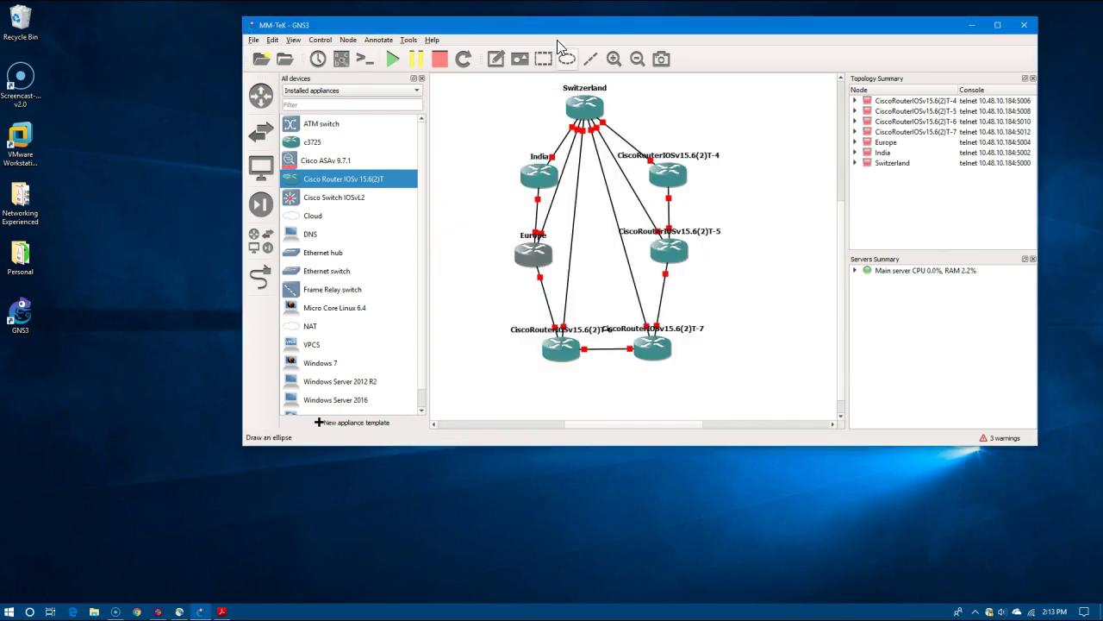
Check the MeshTopology PDF for the router below Europe and rename router 6 as America in GNS3.
{"action": "left_click", "coordinate": [220, 612]}
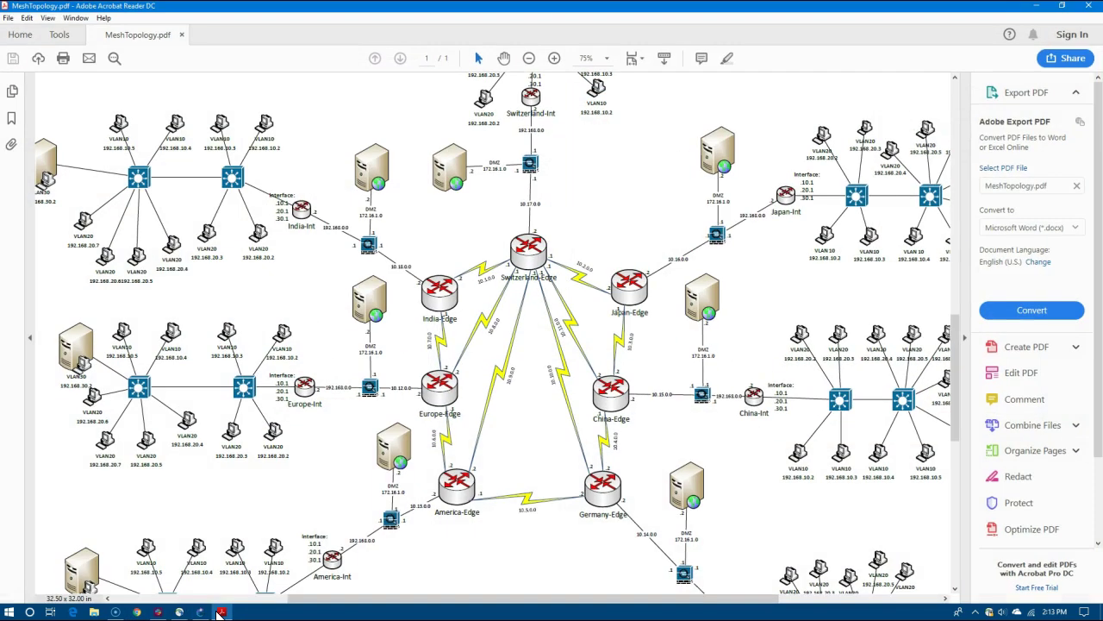
{"action": "left_click", "coordinate": [220, 612]}
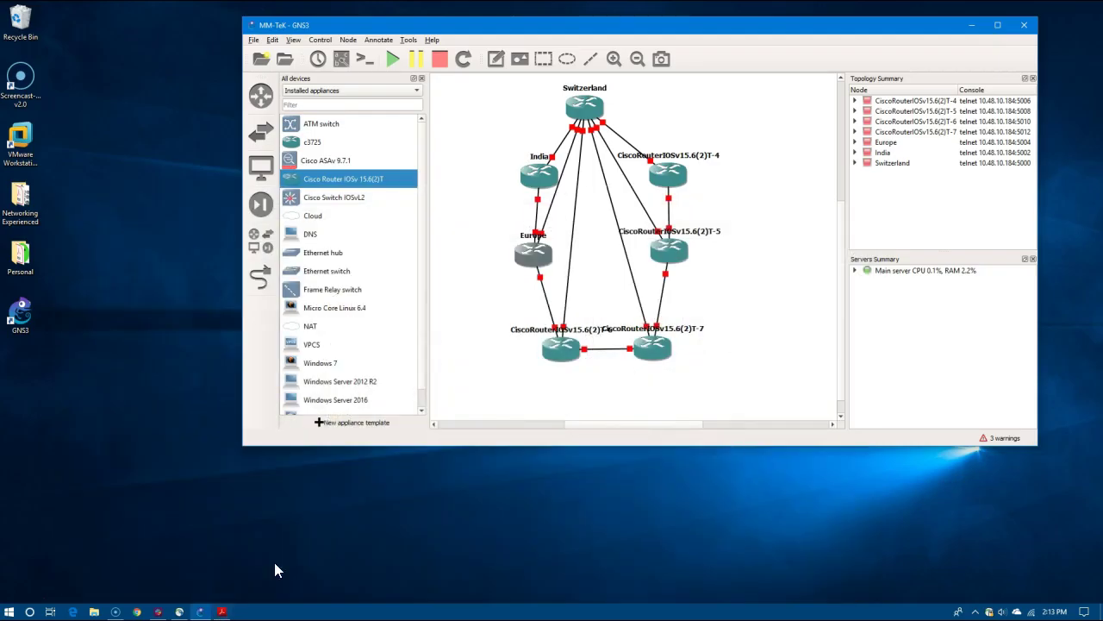
{"action": "right_click", "coordinate": [568, 355]}
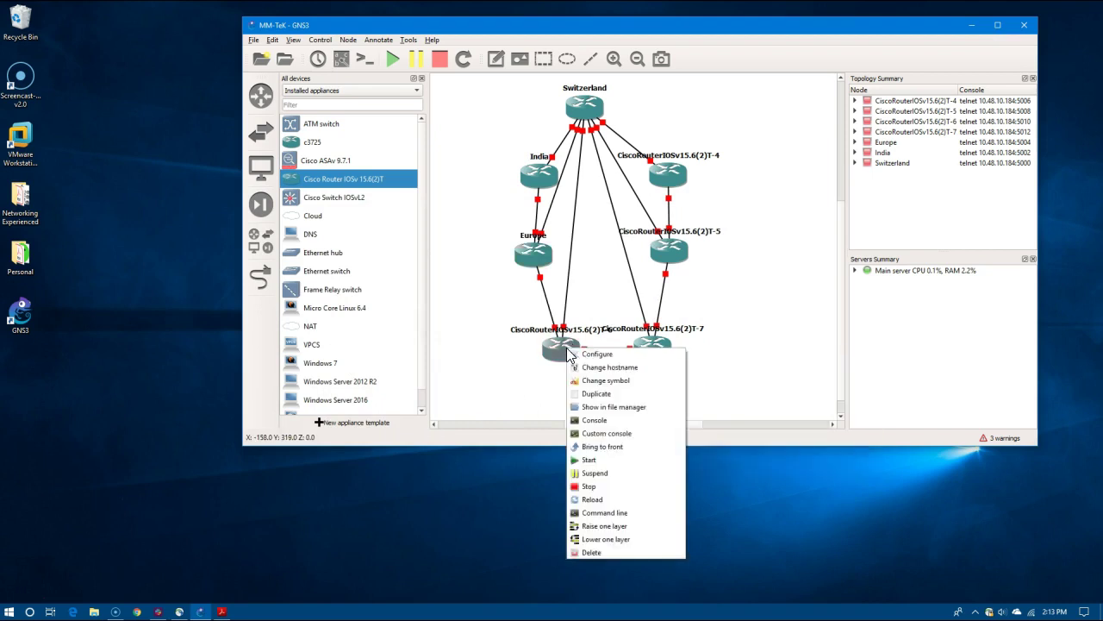
{"action": "left_click", "coordinate": [577, 359]}
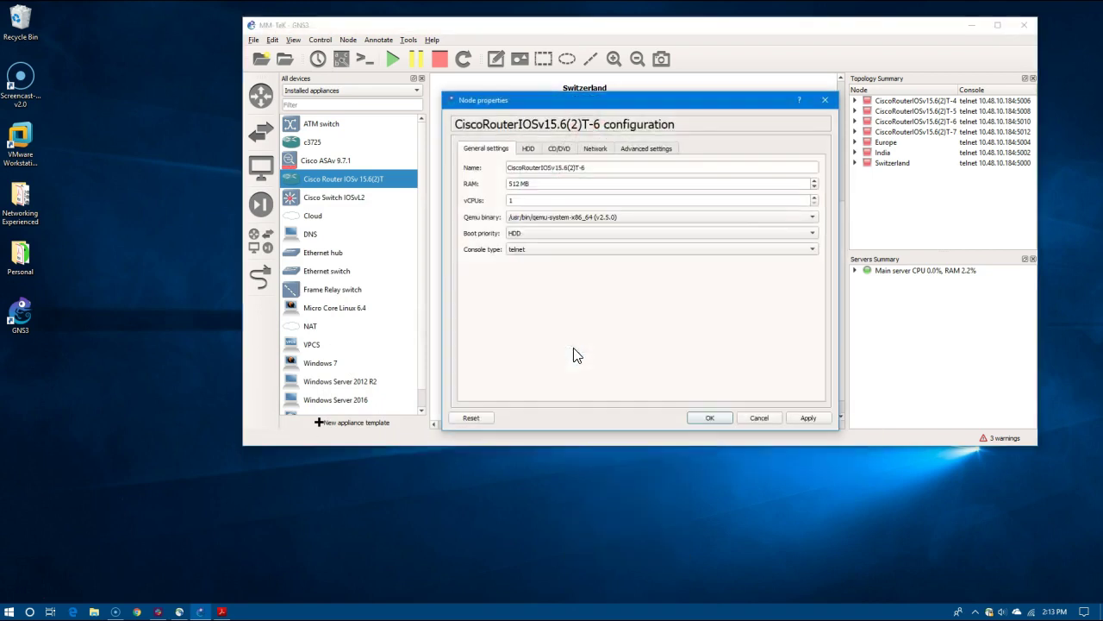
{"action": "triple_click", "coordinate": [543, 168]}
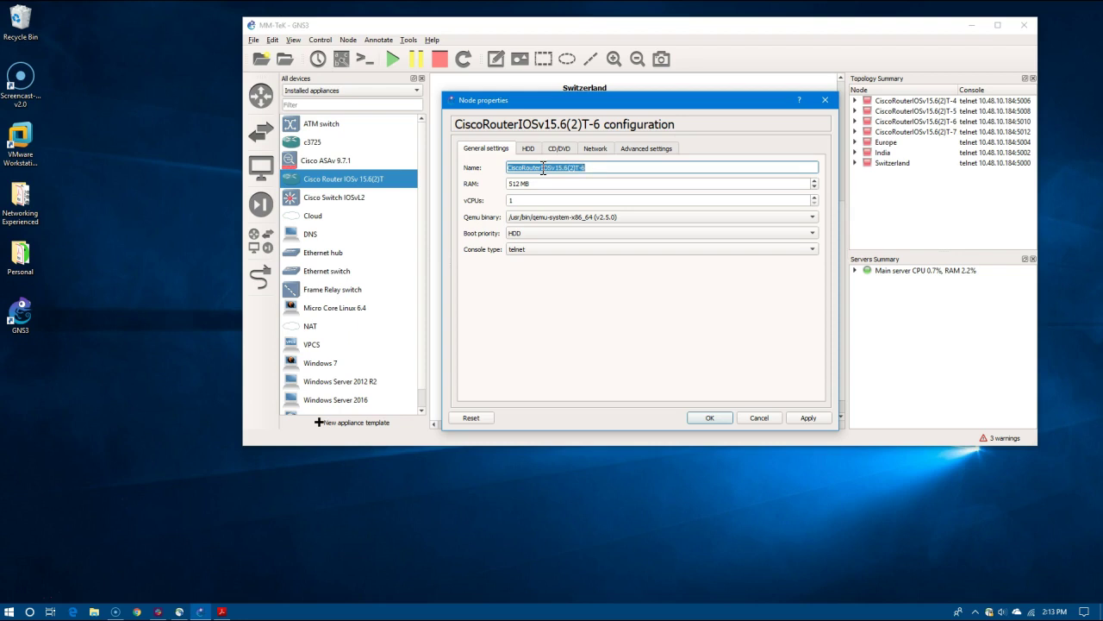
{"action": "type", "text": "America"}
{"action": "left_click", "coordinate": [707, 418]}
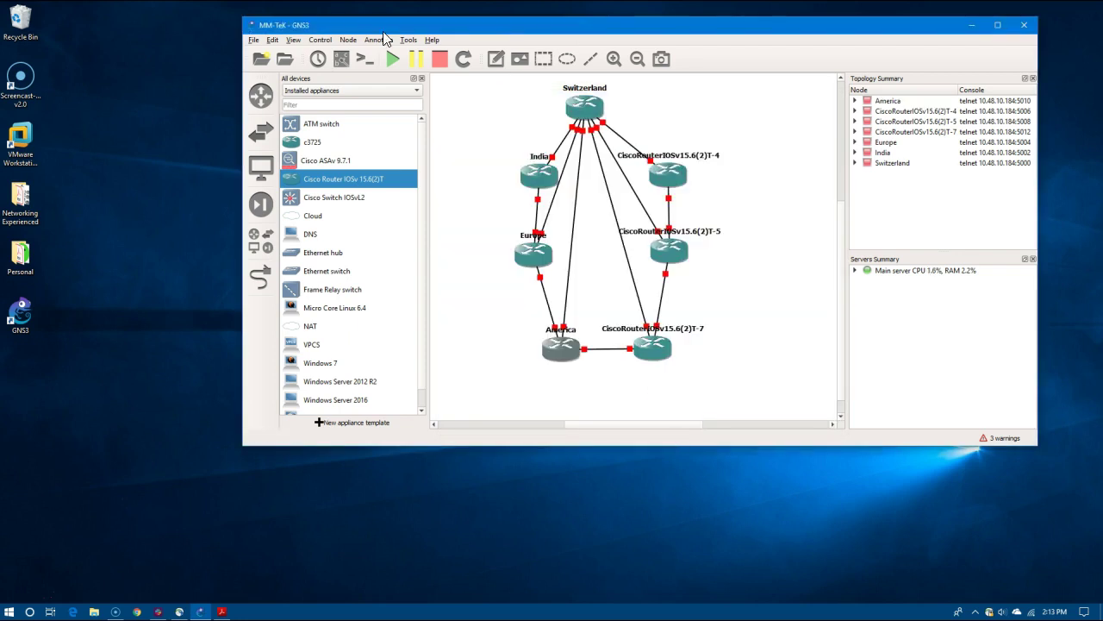
Rename router 4 as Japan in its node configuration.
{"action": "double_click", "coordinate": [668, 179]}
{"action": "triple_click", "coordinate": [569, 169]}
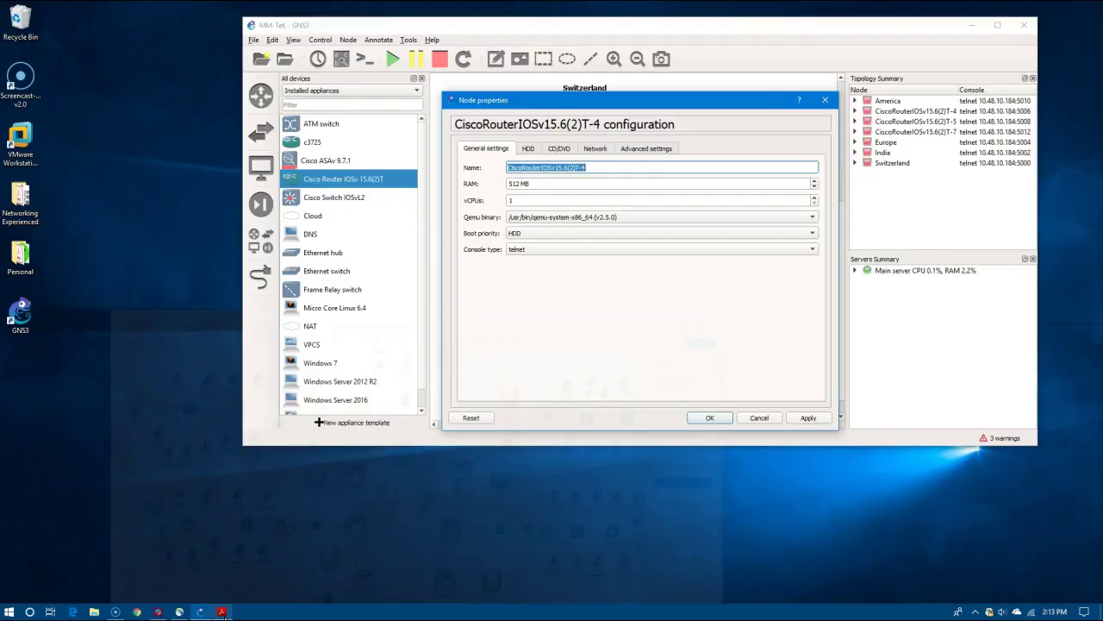
{"action": "type", "text": "Japan"}
{"action": "left_click", "coordinate": [709, 417]}
Rename router 5 as China in its node configuration.
{"action": "double_click", "coordinate": [671, 267]}
{"action": "triple_click", "coordinate": [590, 168]}
{"action": "type", "text": "China"}
{"action": "key", "text": "Return"}
Rename router 7 as Germany in its node configuration.
{"action": "right_click", "coordinate": [650, 346]}
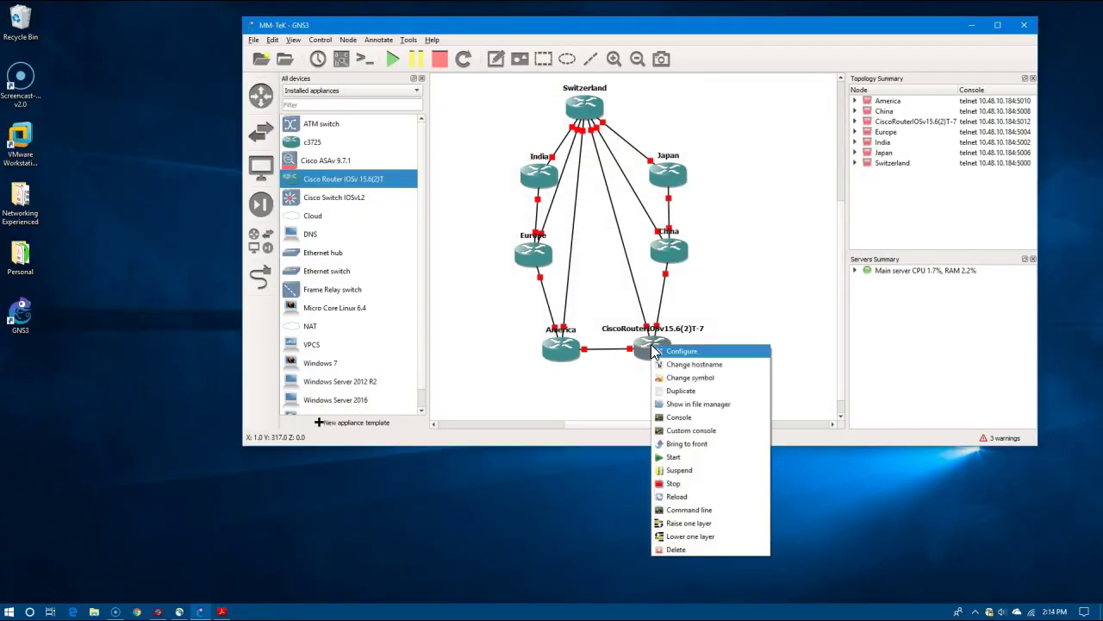
{"action": "left_click", "coordinate": [668, 352]}
{"action": "triple_click", "coordinate": [572, 167]}
{"action": "type", "text": "Germany"}
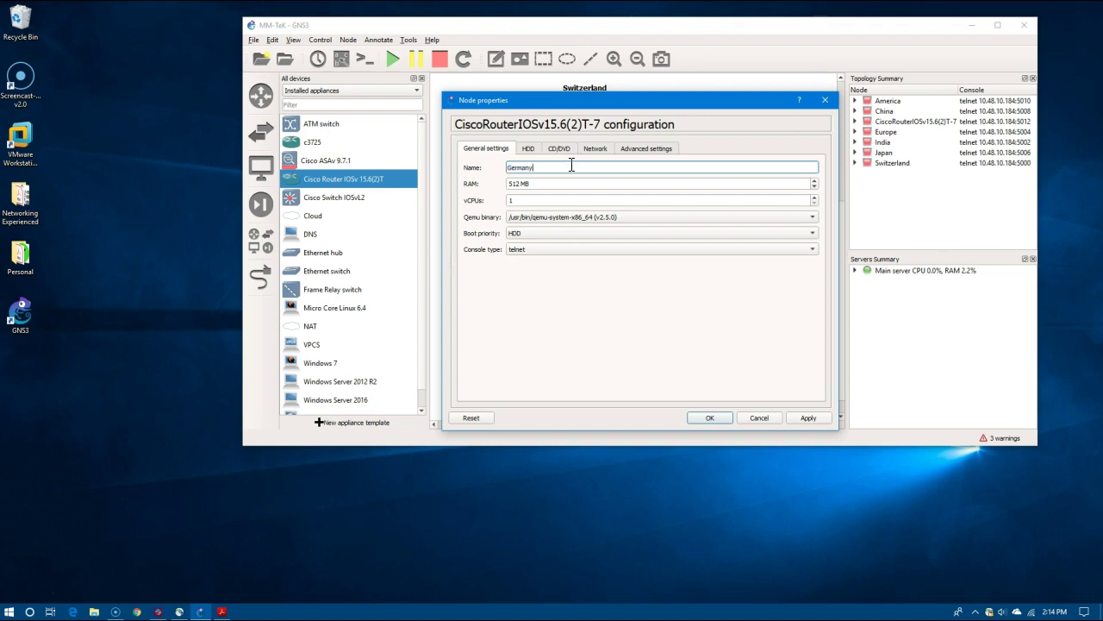
{"action": "left_click", "coordinate": [705, 419]}
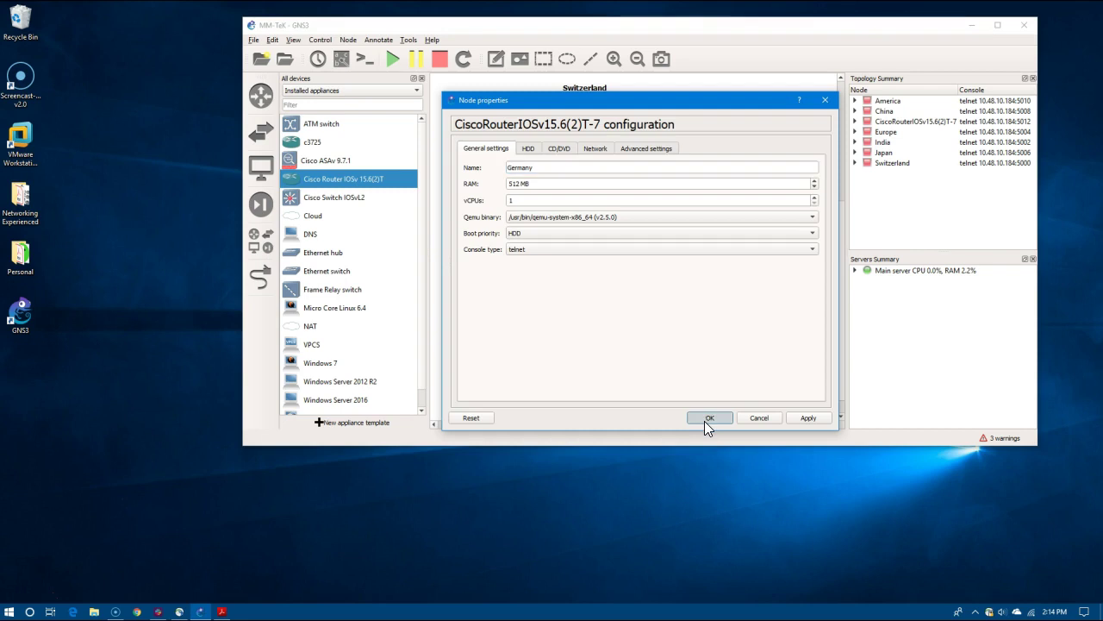
Reposition the India, Europe, China and Japan routers slightly so the two sides of the mesh are spread evenly.
{"action": "mouse_move", "coordinate": [542, 191]}
{"action": "left_mouse_down"}
{"action": "mouse_move", "coordinate": [524, 184]}
{"action": "mouse_move", "coordinate": [532, 177]}
{"action": "left_mouse_up"}
{"action": "mouse_move", "coordinate": [528, 254]}
{"action": "left_mouse_down"}
{"action": "mouse_move", "coordinate": [495, 253]}
{"action": "mouse_move", "coordinate": [518, 262]}
{"action": "left_mouse_up"}
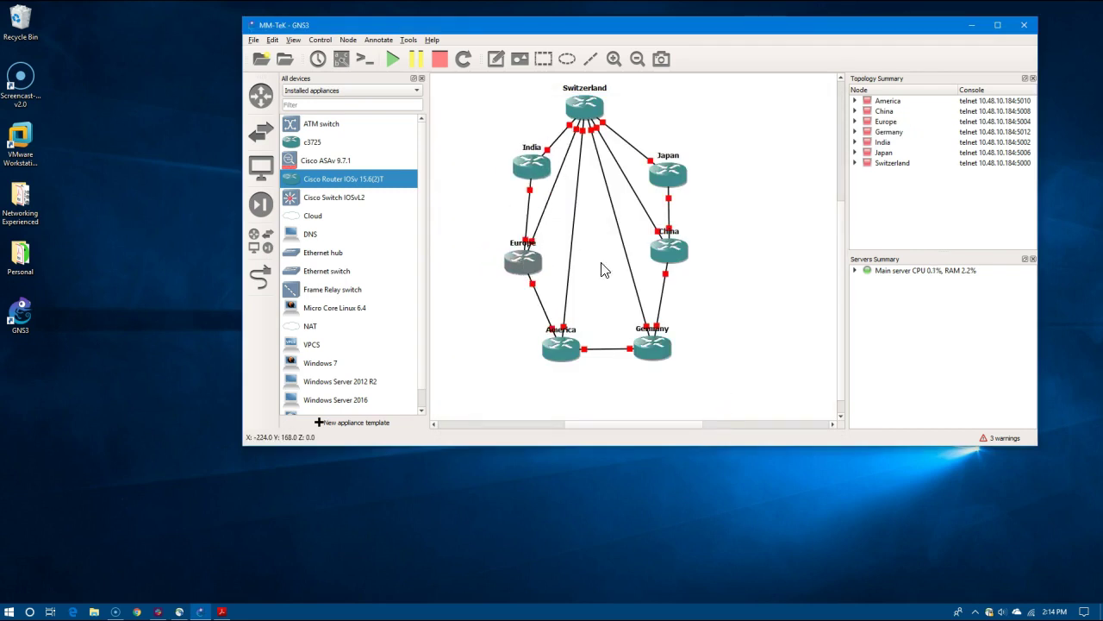
{"action": "left_click_drag", "start_coordinate": [664, 245], "coordinate": [664, 253]}
{"action": "left_click_drag", "start_coordinate": [668, 170], "coordinate": [671, 163]}
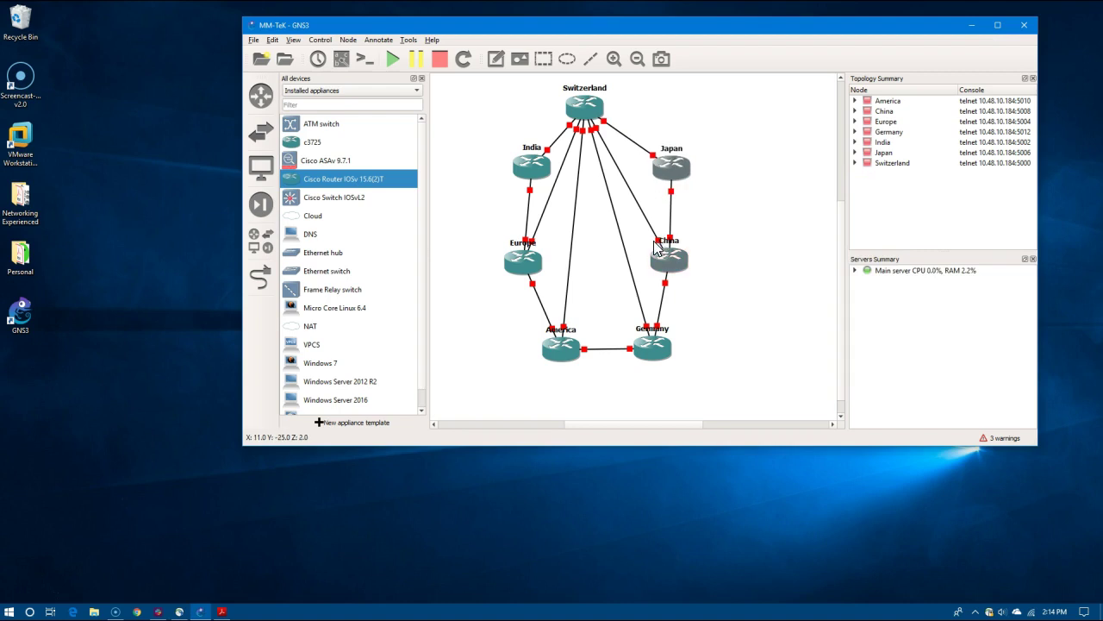
{"action": "left_click_drag", "start_coordinate": [535, 171], "coordinate": [530, 172]}
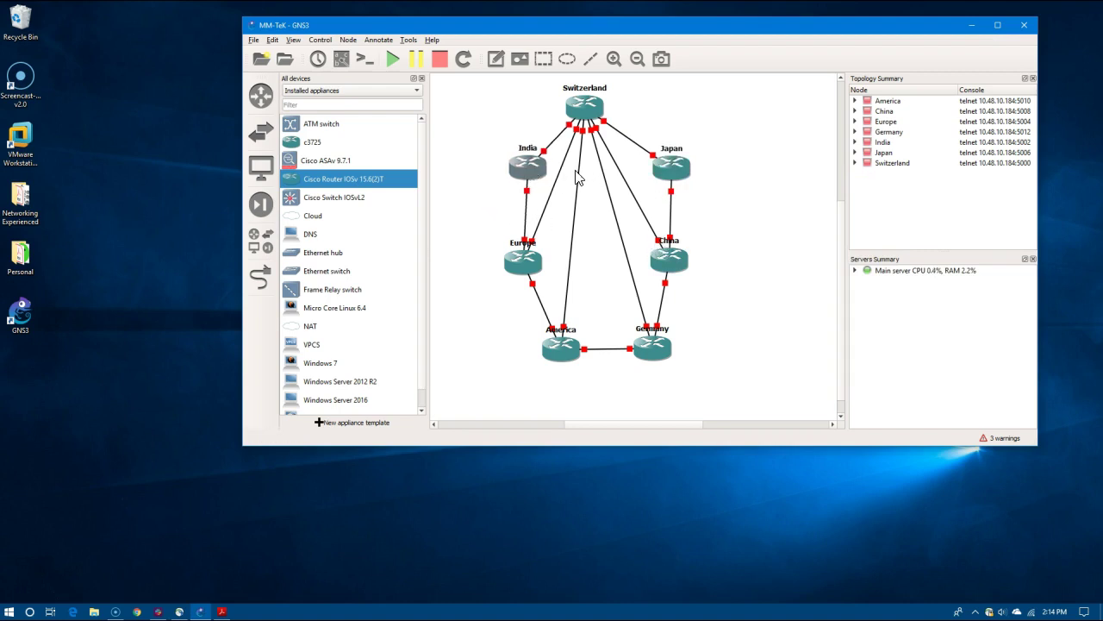
Show the interface labels and move overlapping labels apart around the Switzerland, Europe and America routers.
{"action": "left_click", "coordinate": [293, 39]}
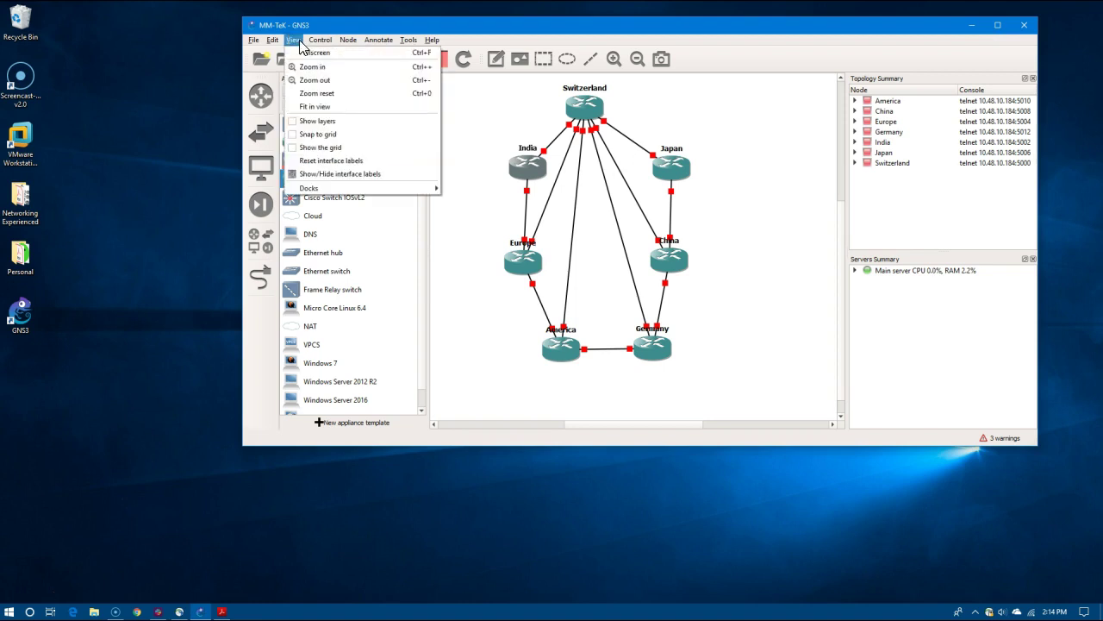
{"action": "left_click", "coordinate": [321, 173]}
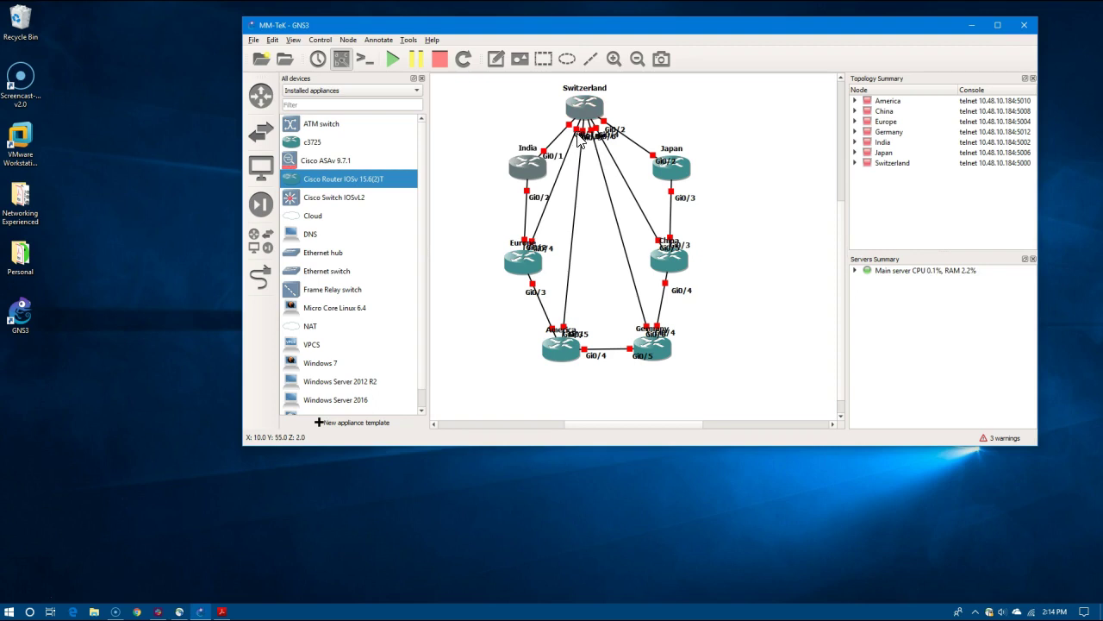
{"action": "left_click_drag", "start_coordinate": [577, 138], "coordinate": [629, 119]}
{"action": "right_click", "coordinate": [577, 198]}
{"action": "key", "text": "Escape"}
{"action": "left_click_drag", "start_coordinate": [541, 250], "coordinate": [493, 249]}
{"action": "left_click_drag", "start_coordinate": [550, 260], "coordinate": [547, 246]}
{"action": "left_click_drag", "start_coordinate": [534, 293], "coordinate": [520, 273]}
{"action": "left_click_drag", "start_coordinate": [552, 330], "coordinate": [589, 325]}
{"action": "left_click_drag", "start_coordinate": [575, 335], "coordinate": [589, 357]}
Rearrange the remaining overlapping labels around Germany, Japan, China and Switzerland so each interface name is readable.
{"action": "left_click", "coordinate": [238, 26]}
{"action": "left_click_drag", "start_coordinate": [643, 359], "coordinate": [673, 333]}
{"action": "left_click_drag", "start_coordinate": [686, 198], "coordinate": [686, 186]}
{"action": "mouse_move", "coordinate": [680, 245]}
{"action": "left_mouse_down"}
{"action": "mouse_move", "coordinate": [691, 241]}
{"action": "mouse_move", "coordinate": [664, 266]}
{"action": "mouse_move", "coordinate": [645, 247]}
{"action": "mouse_move", "coordinate": [681, 245]}
{"action": "left_mouse_up"}
{"action": "left_click_drag", "start_coordinate": [590, 162], "coordinate": [580, 173]}
{"action": "left_click_drag", "start_coordinate": [528, 148], "coordinate": [609, 145]}
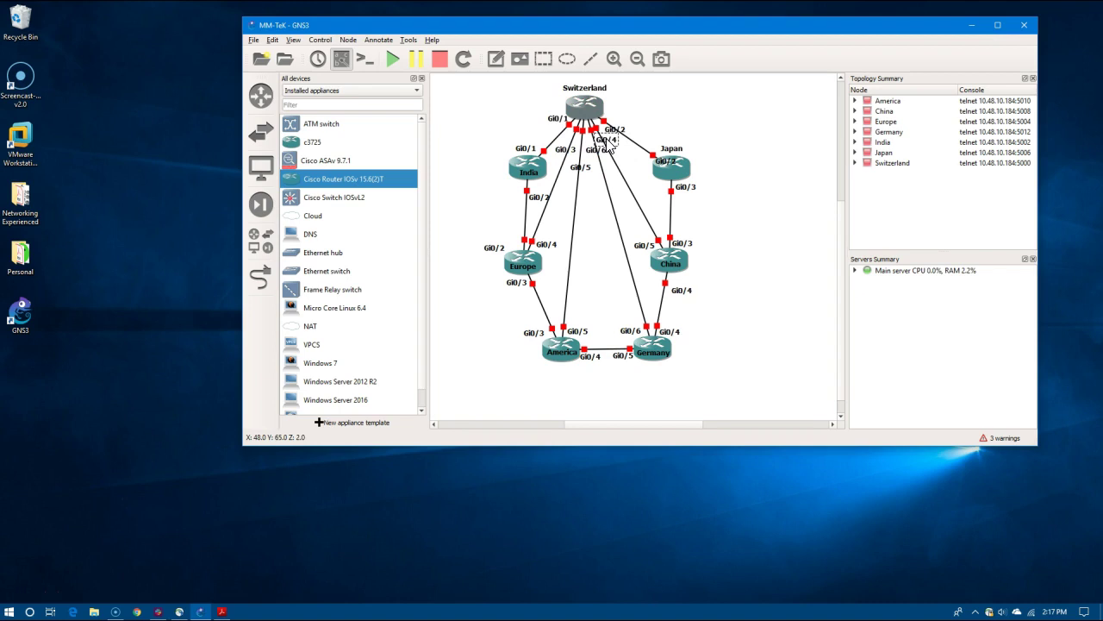
{"action": "left_click", "coordinate": [598, 150]}
{"action": "left_click_drag", "start_coordinate": [598, 152], "coordinate": [597, 158]}
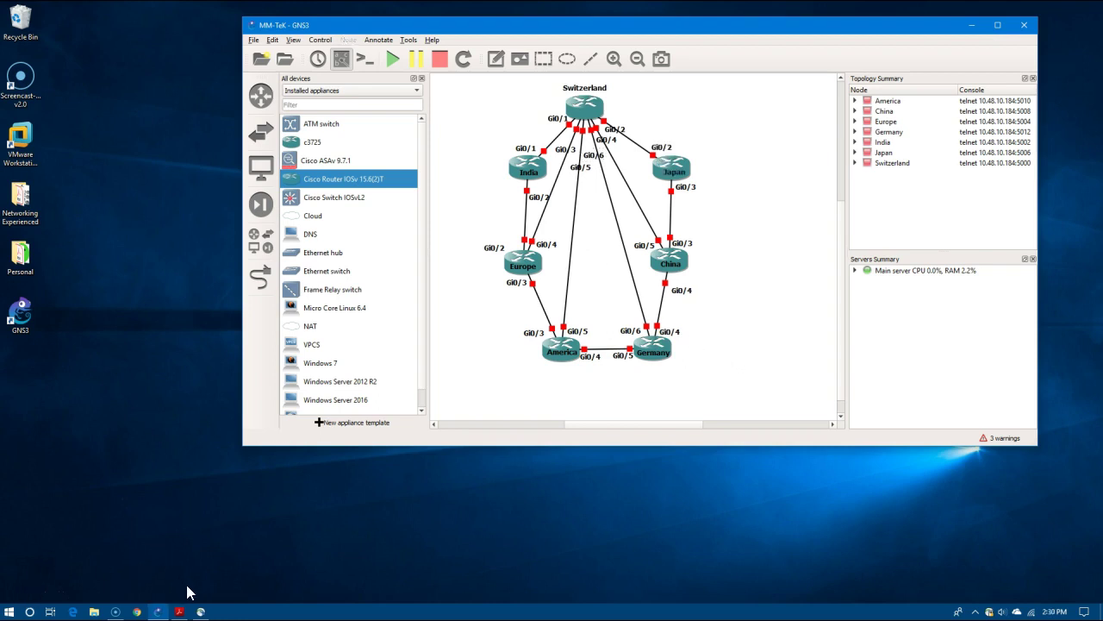
Check the firewall placement in the MeshTopology PDF and add a Cisco ASAv 9.7.1 beside the Japan router in GNS3.
{"action": "left_click", "coordinate": [179, 611]}
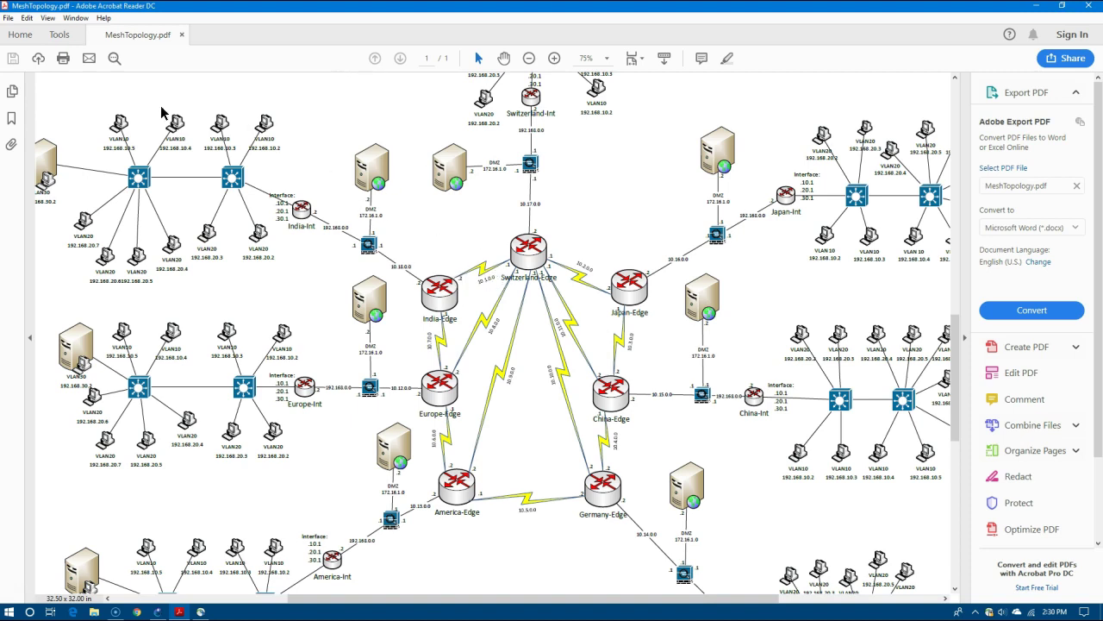
{"action": "left_click", "coordinate": [1036, 7]}
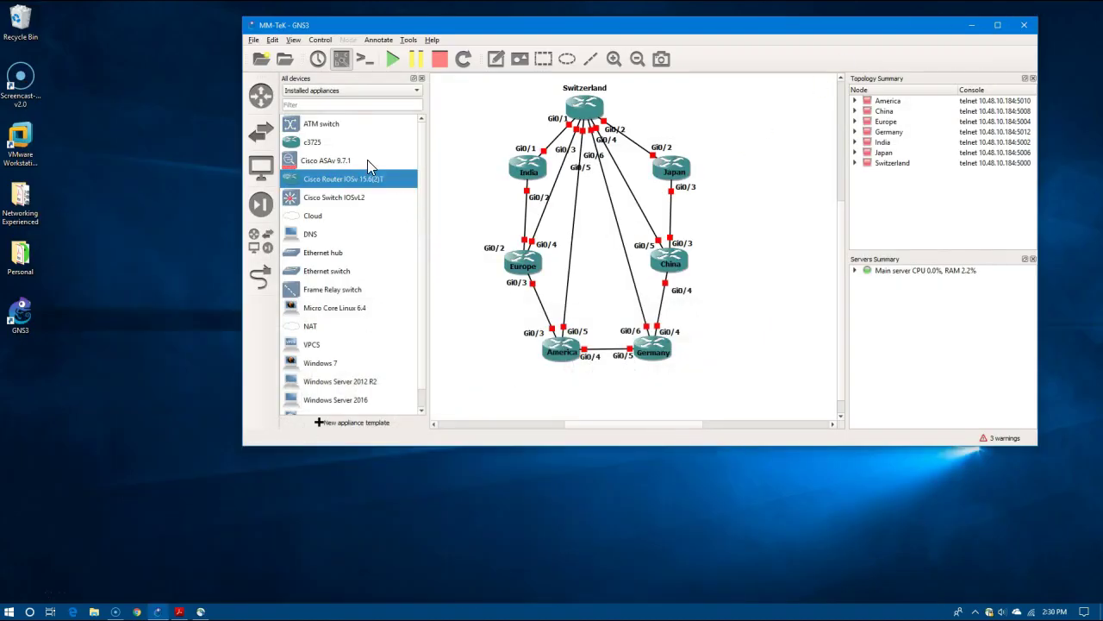
{"action": "left_click_drag", "start_coordinate": [329, 161], "coordinate": [743, 149]}
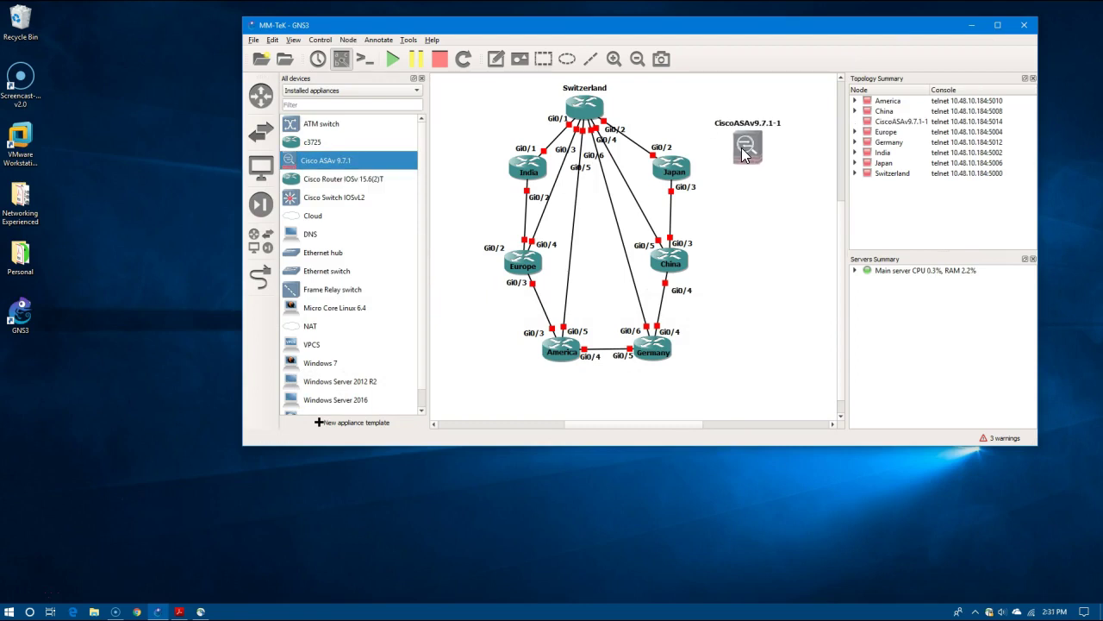
Set the new ASAv firewall's number of network adapters to 4.
{"action": "right_click", "coordinate": [742, 148]}
{"action": "left_click", "coordinate": [761, 146]}
{"action": "right_click", "coordinate": [754, 148]}
{"action": "left_click", "coordinate": [755, 160]}
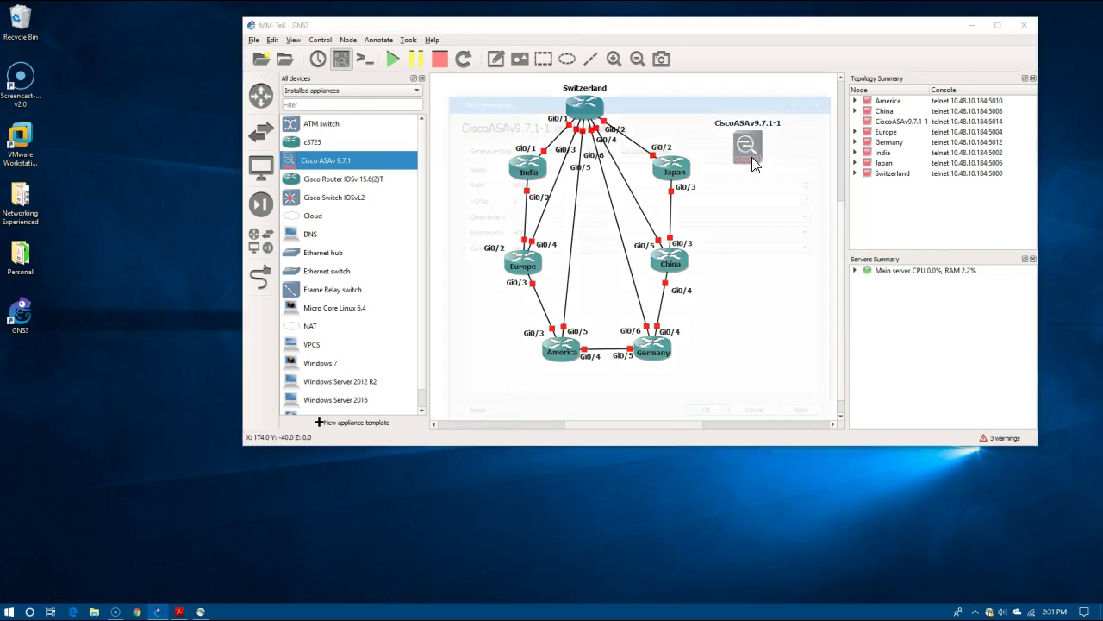
{"action": "left_click", "coordinate": [599, 152]}
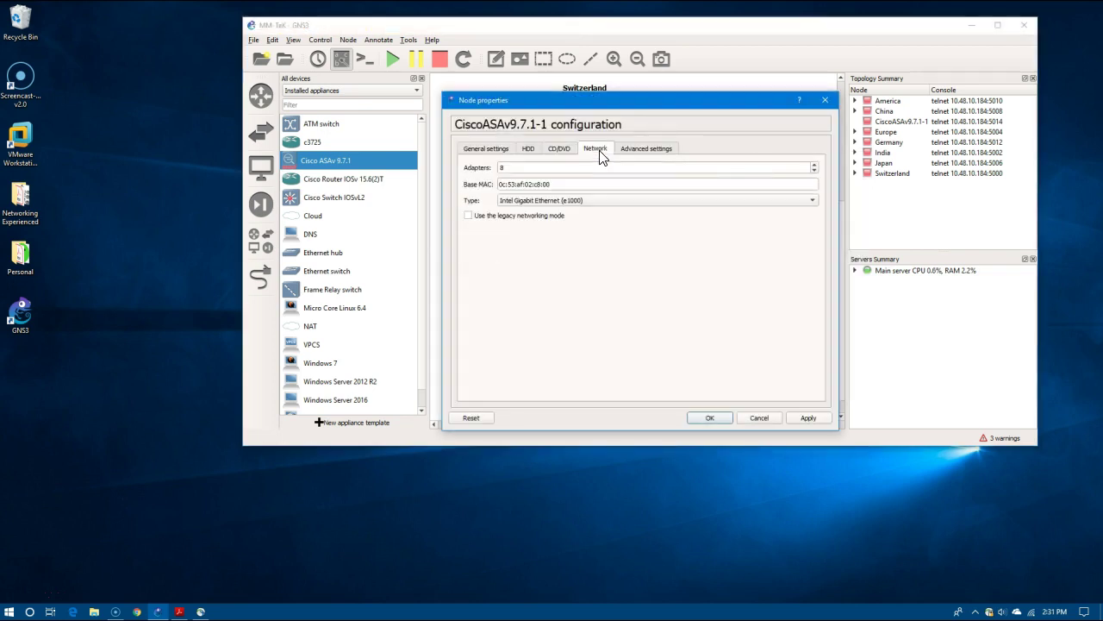
{"action": "left_click", "coordinate": [814, 169]}
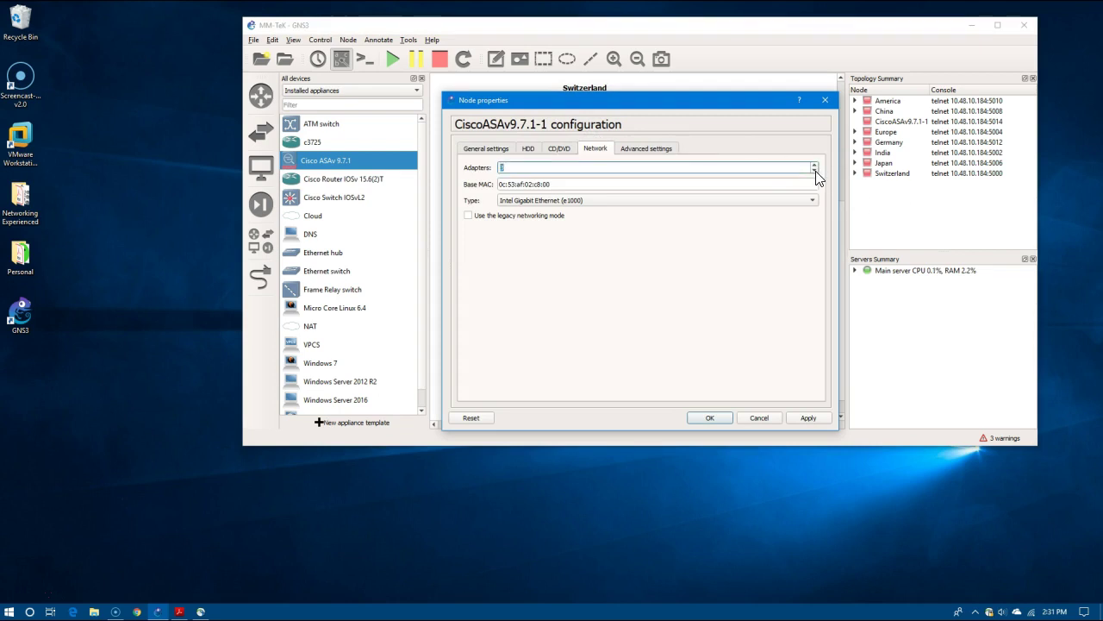
{"action": "left_click", "coordinate": [711, 419]}
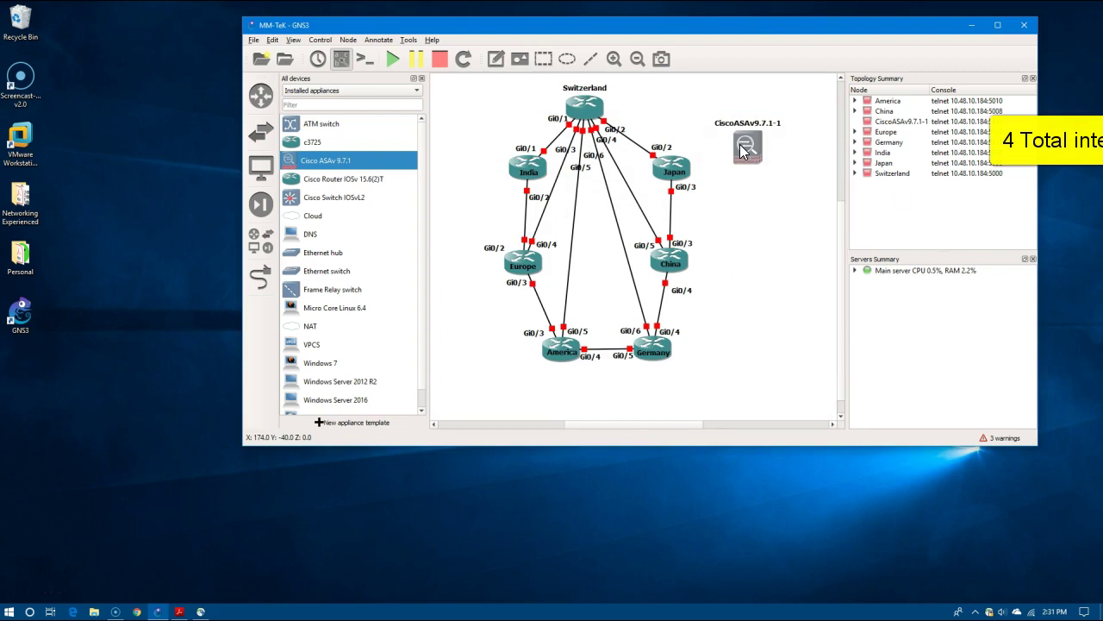
Duplicate the configured ASAv firewall twice and place the copies beside the China and Germany routers.
{"action": "mouse_move", "coordinate": [753, 164]}
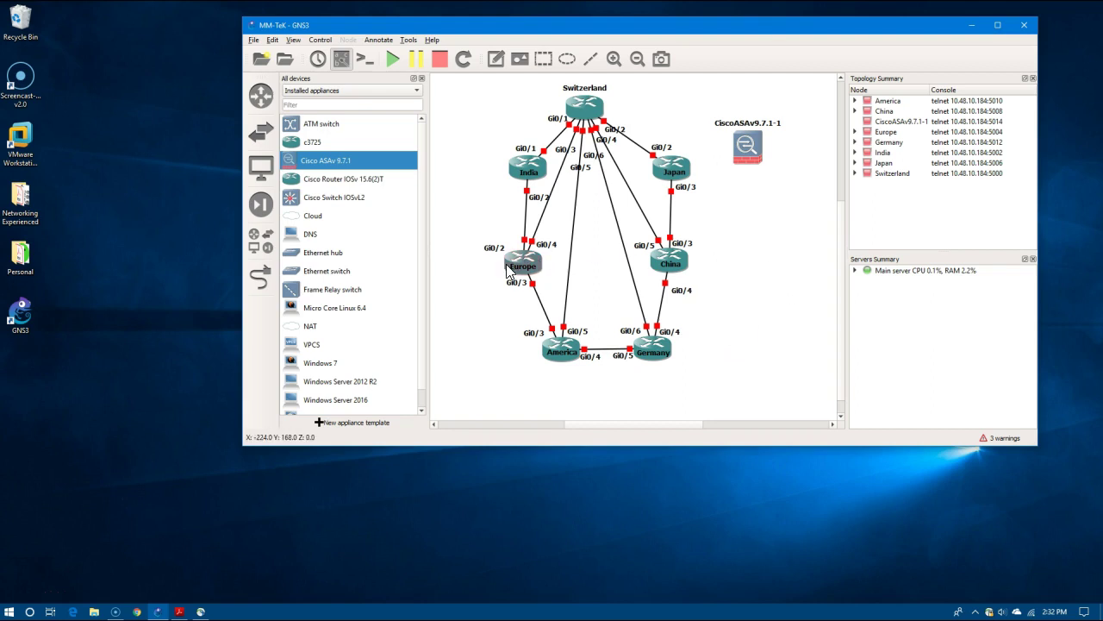
{"action": "right_click", "coordinate": [756, 156]}
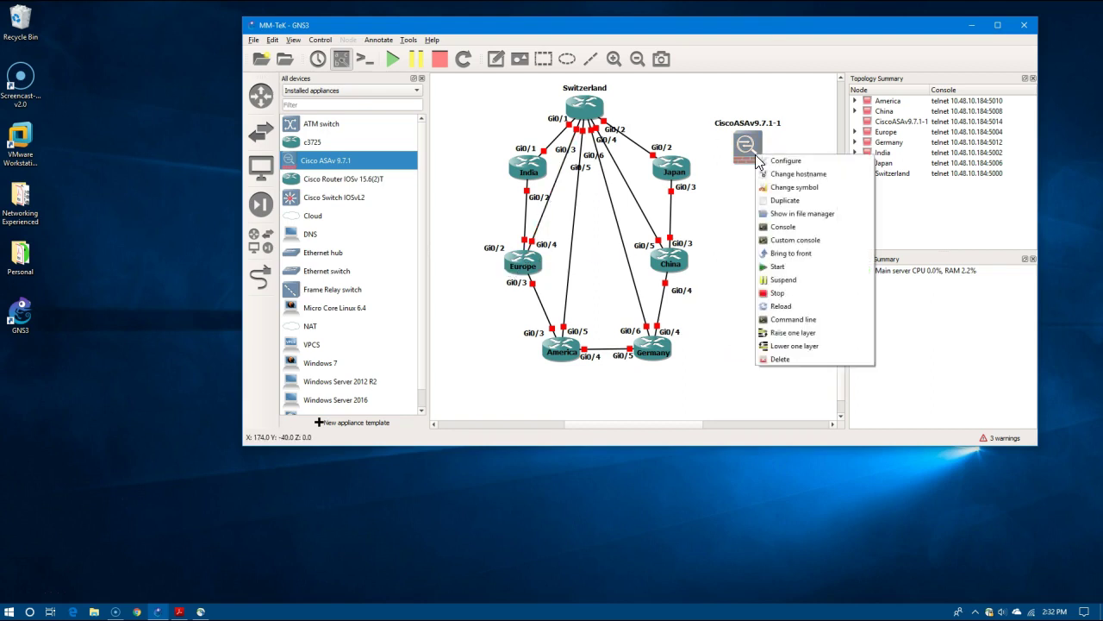
{"action": "left_click", "coordinate": [789, 211]}
{"action": "left_click_drag", "start_coordinate": [754, 163], "coordinate": [745, 259]}
{"action": "right_click", "coordinate": [757, 148]}
{"action": "left_click", "coordinate": [787, 189]}
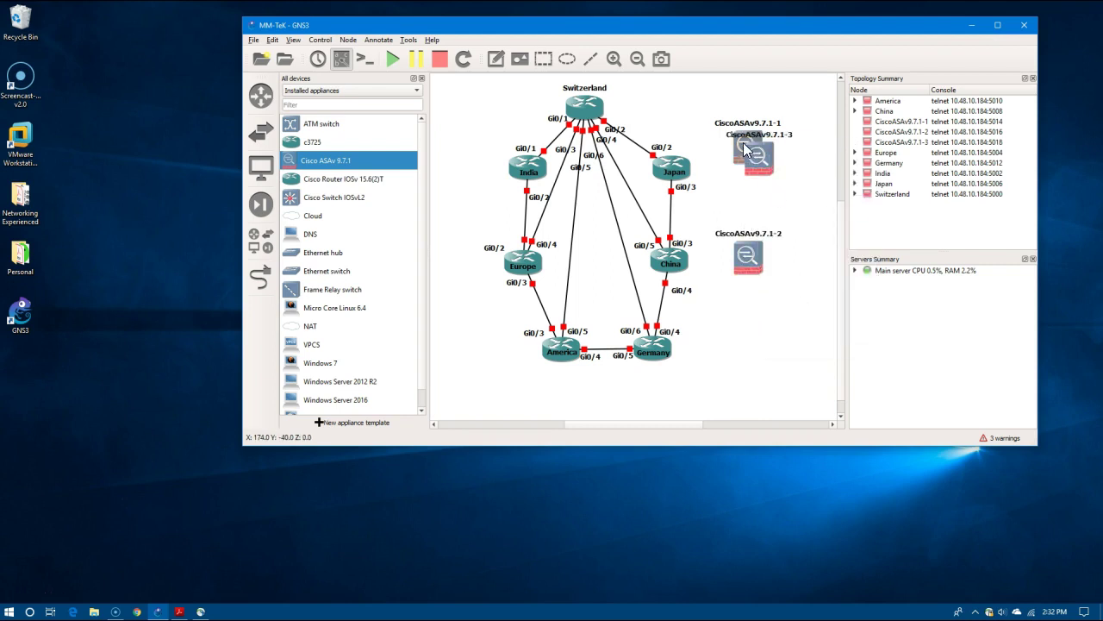
{"action": "left_click_drag", "start_coordinate": [756, 180], "coordinate": [722, 381]}
Duplicate the ASAv firewall beside Japan twice more and place the copies beside the Switzerland and India routers.
{"action": "right_click", "coordinate": [755, 149]}
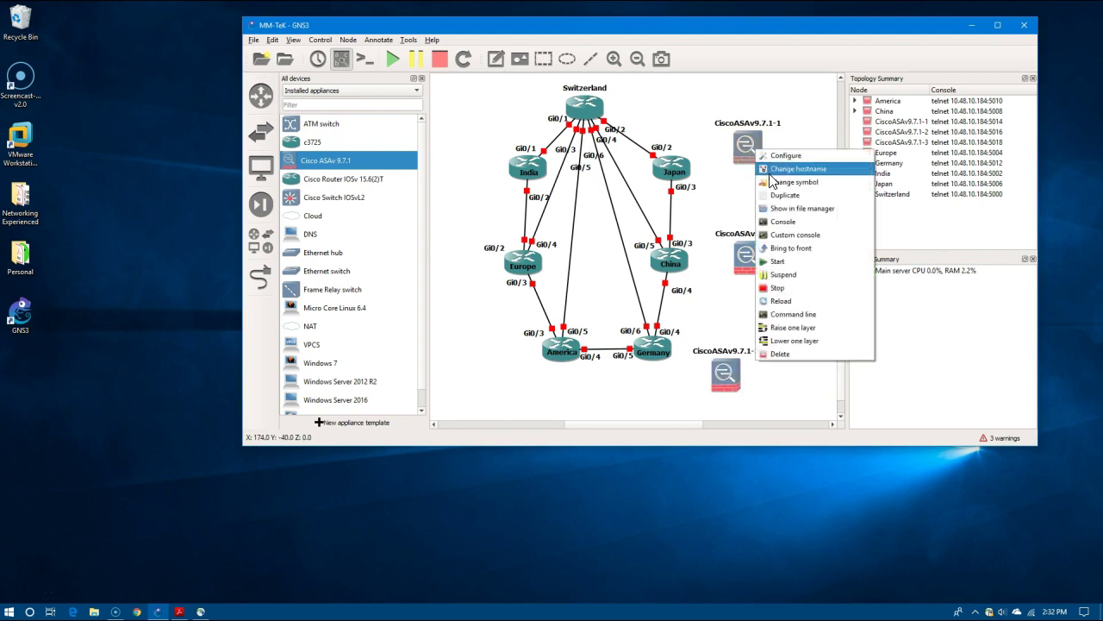
{"action": "left_click", "coordinate": [784, 195]}
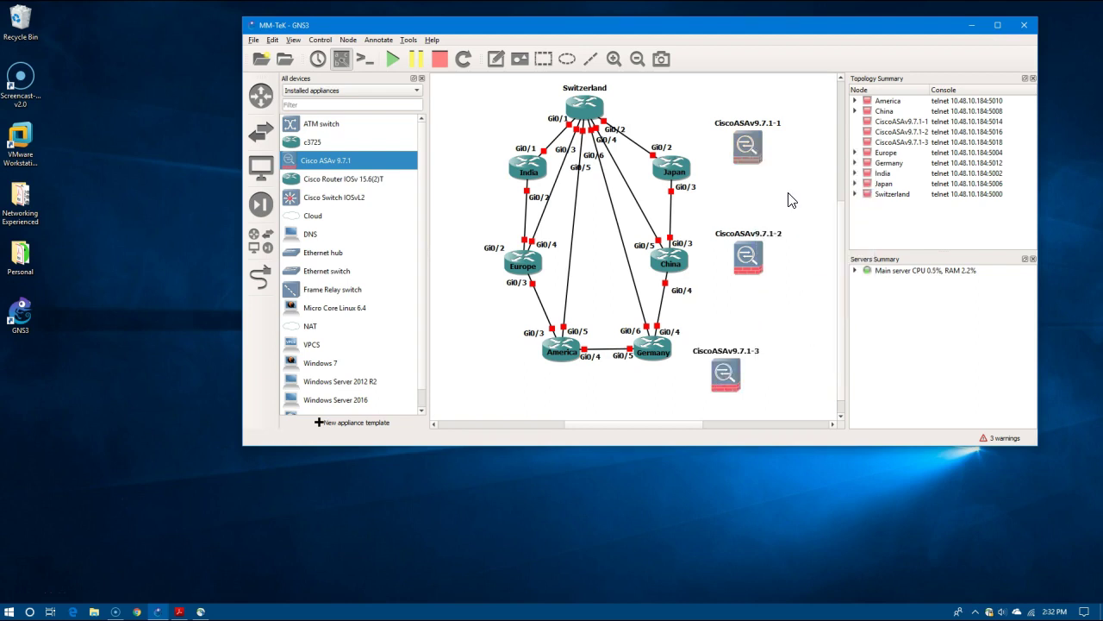
{"action": "left_click_drag", "start_coordinate": [759, 166], "coordinate": [665, 92]}
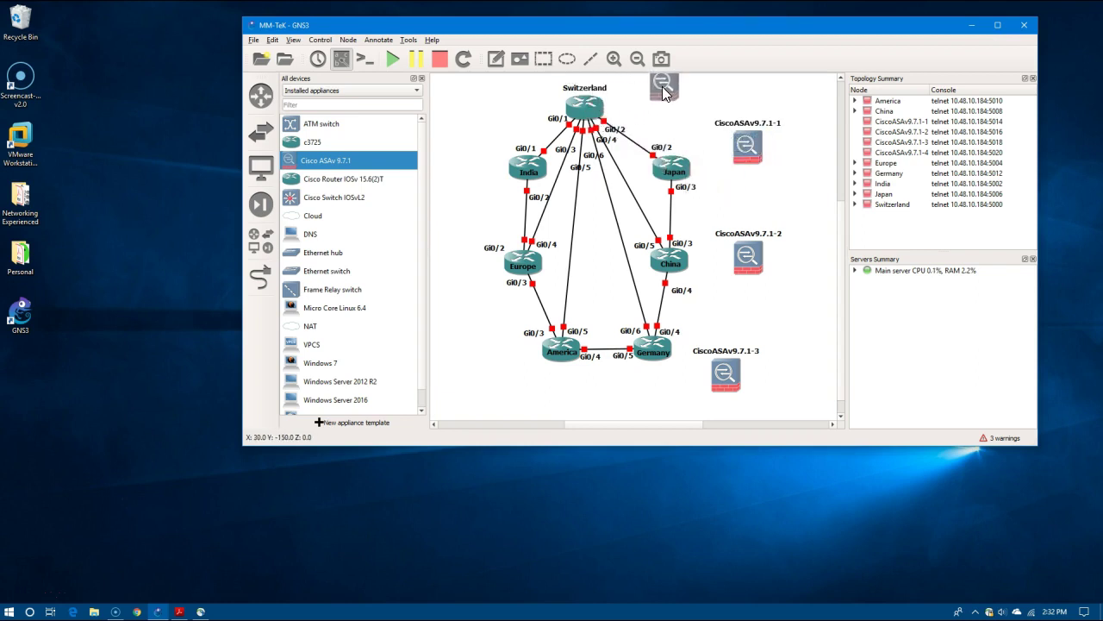
{"action": "right_click", "coordinate": [753, 146]}
{"action": "left_click", "coordinate": [780, 195]}
{"action": "left_click_drag", "start_coordinate": [746, 163], "coordinate": [484, 168]}
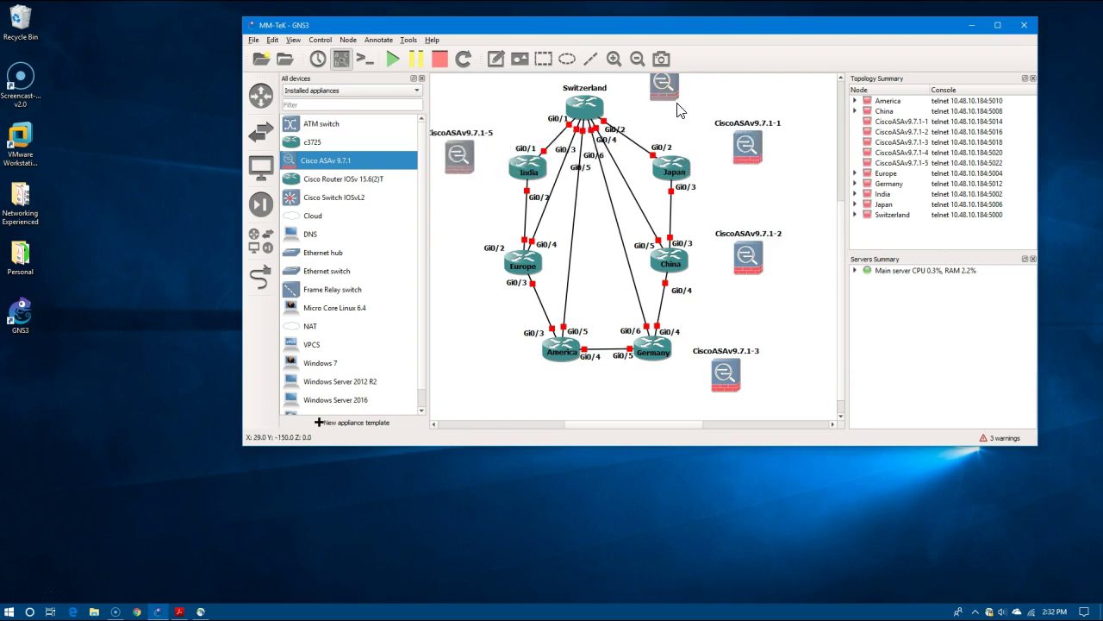
Make two more duplicates of the ASAv firewall and place them beside the Europe and America routers.
{"action": "right_click", "coordinate": [748, 155]}
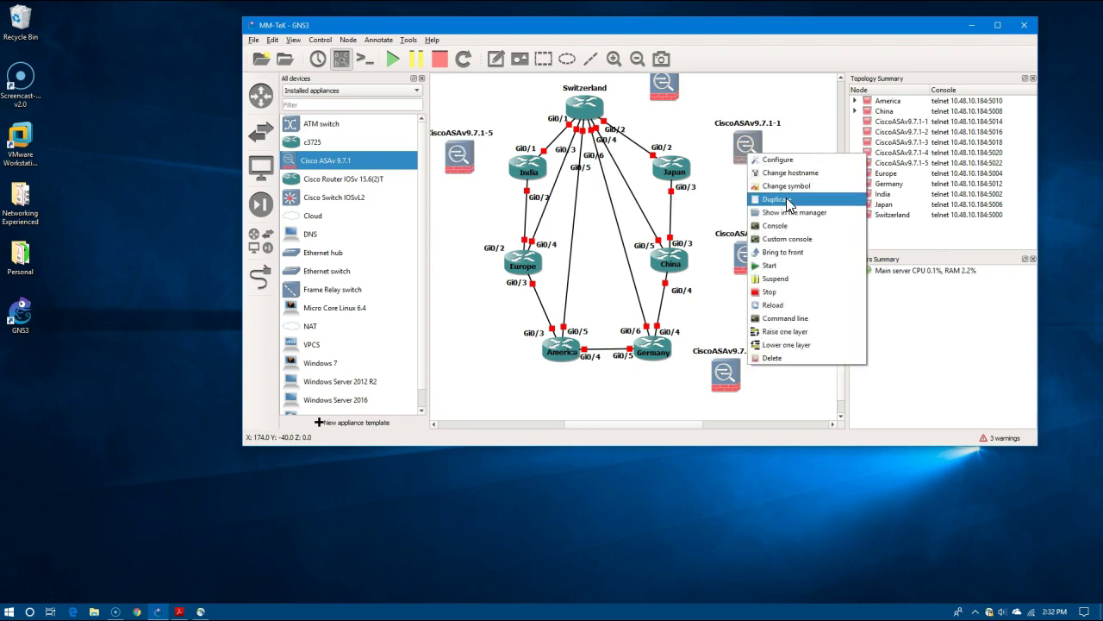
{"action": "left_click", "coordinate": [775, 199]}
{"action": "left_click_drag", "start_coordinate": [748, 154], "coordinate": [454, 278]}
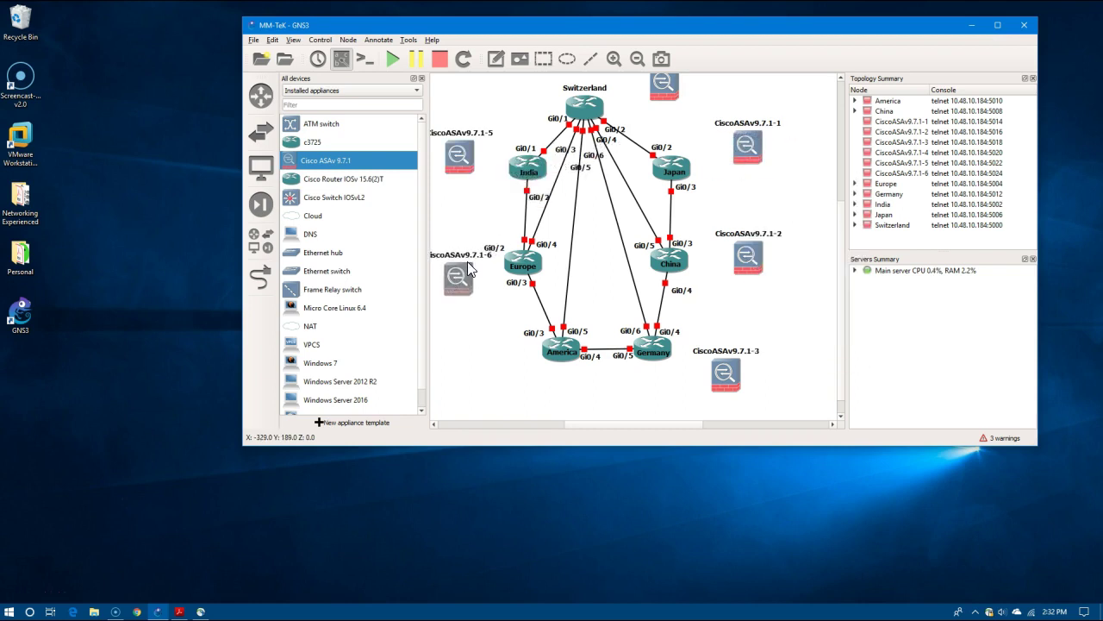
{"action": "right_click", "coordinate": [755, 165]}
{"action": "left_click", "coordinate": [792, 210]}
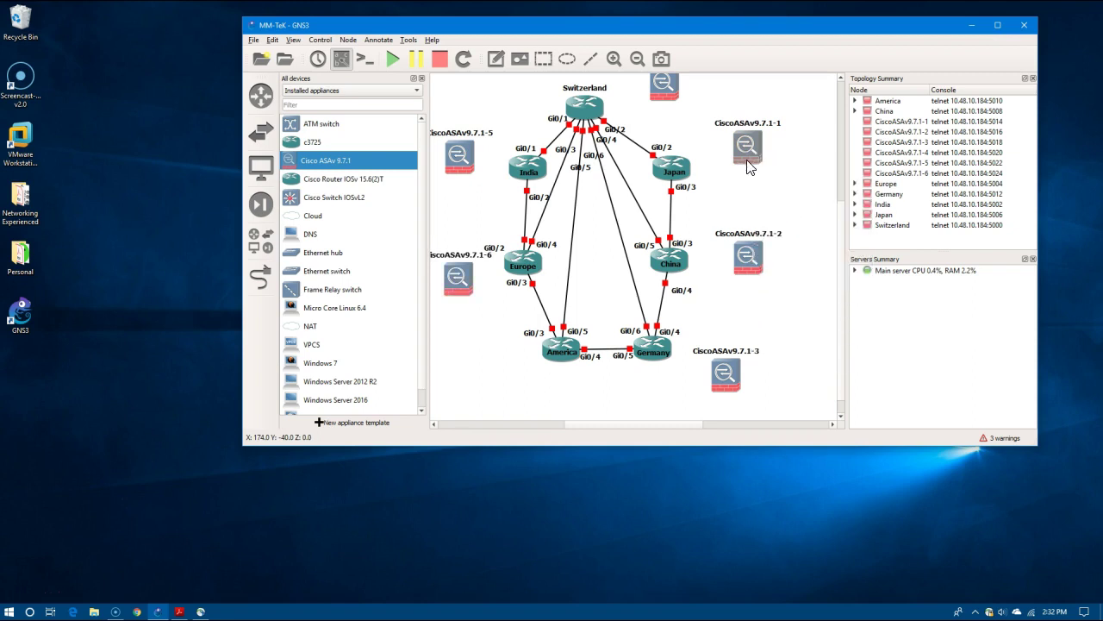
{"action": "left_click_drag", "start_coordinate": [763, 164], "coordinate": [527, 408]}
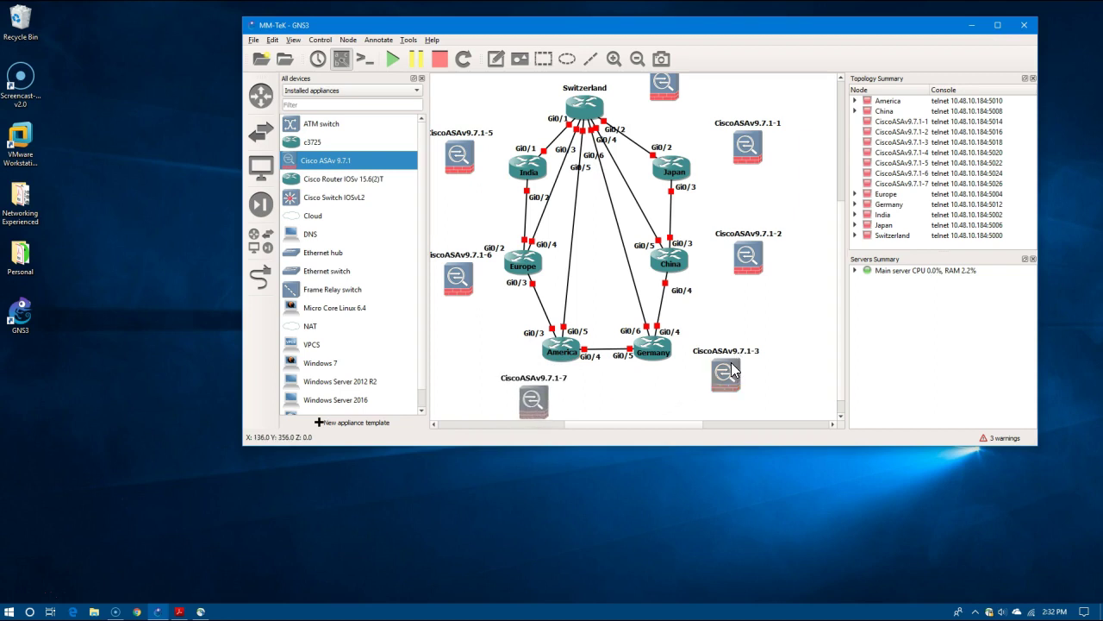
Link the Europe router's Gi0/0 to Gi0/0 of the ASAv firewall beside it.
{"action": "mouse_move", "coordinate": [731, 365]}
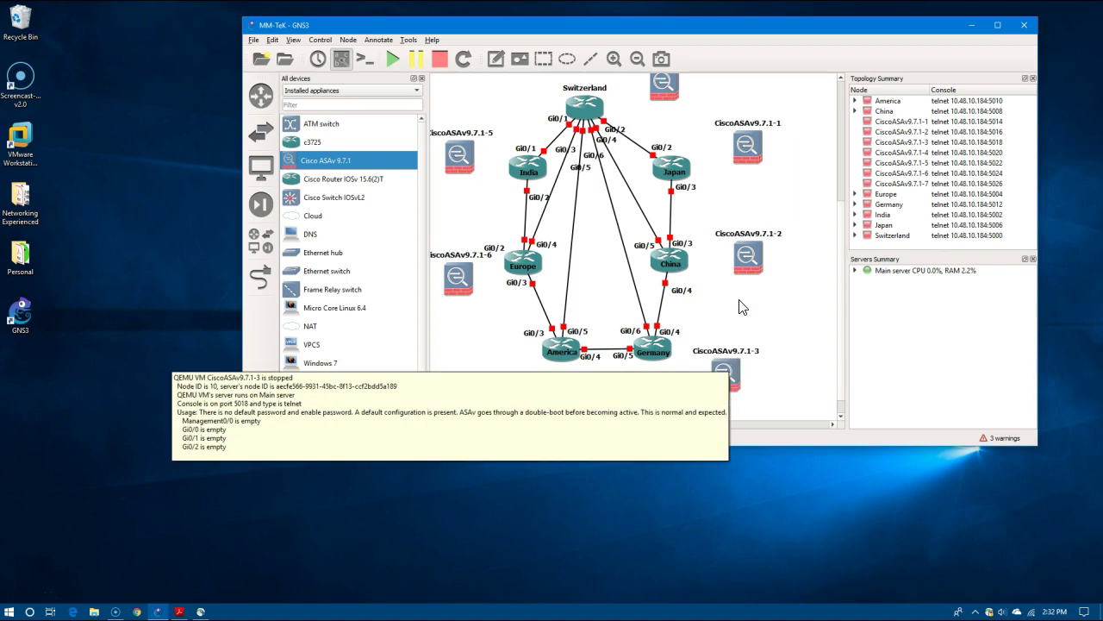
{"action": "left_click", "coordinate": [257, 282]}
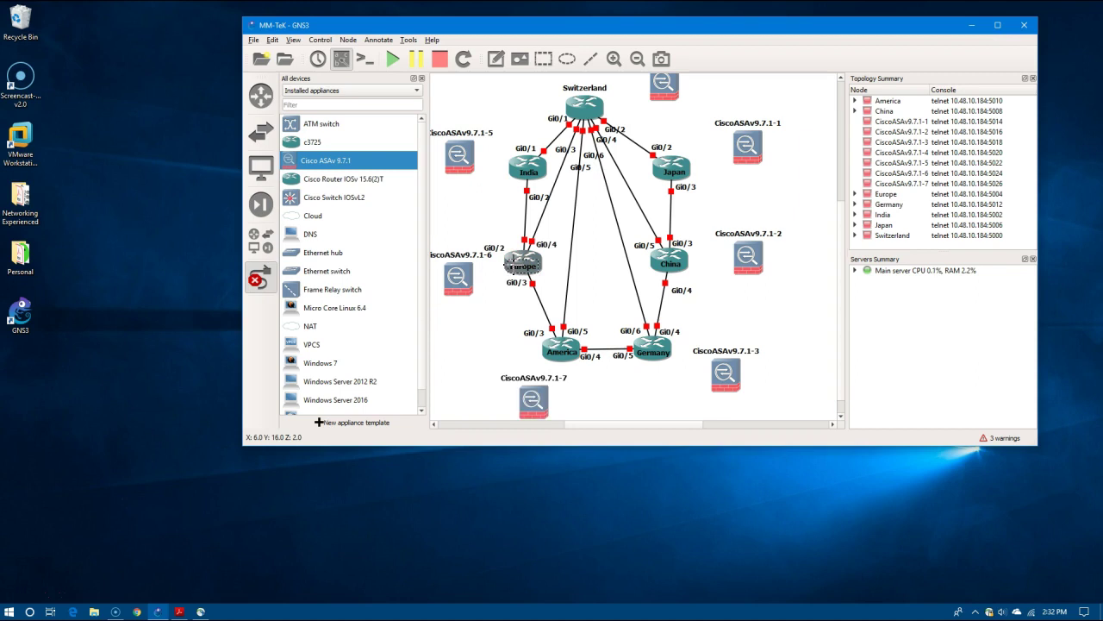
{"action": "left_click", "coordinate": [515, 261]}
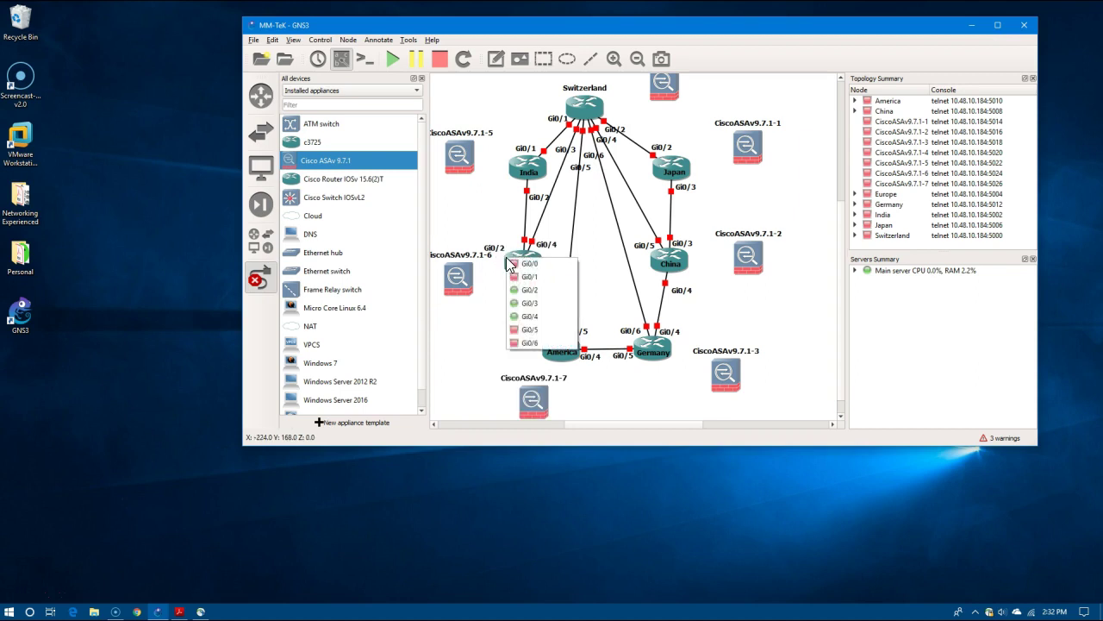
{"action": "left_click", "coordinate": [515, 265]}
{"action": "left_click", "coordinate": [457, 287]}
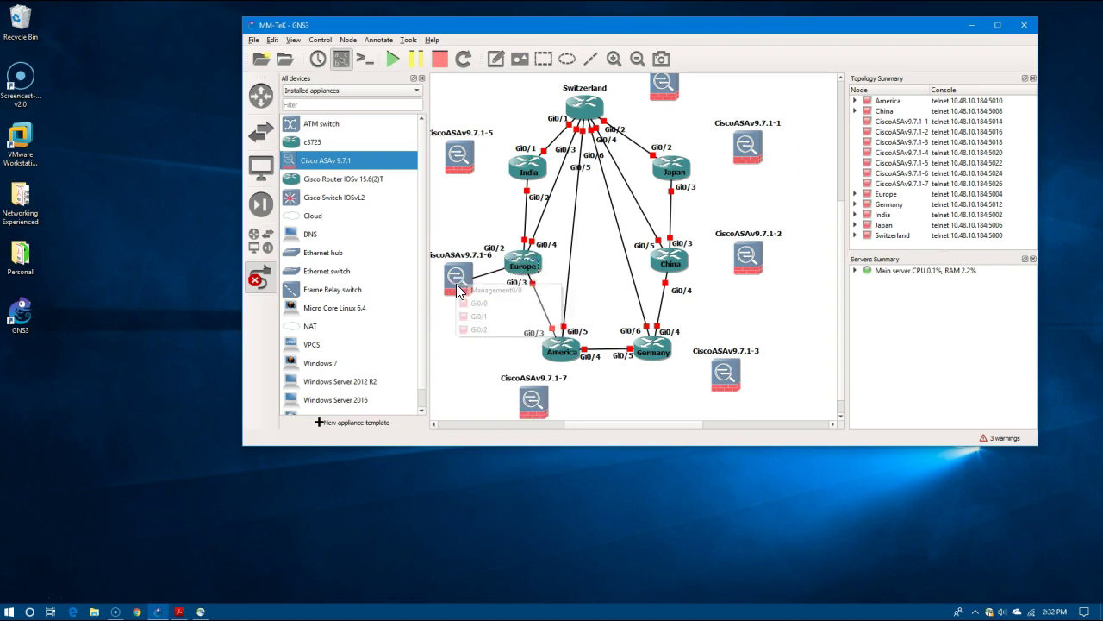
{"action": "left_click", "coordinate": [462, 303]}
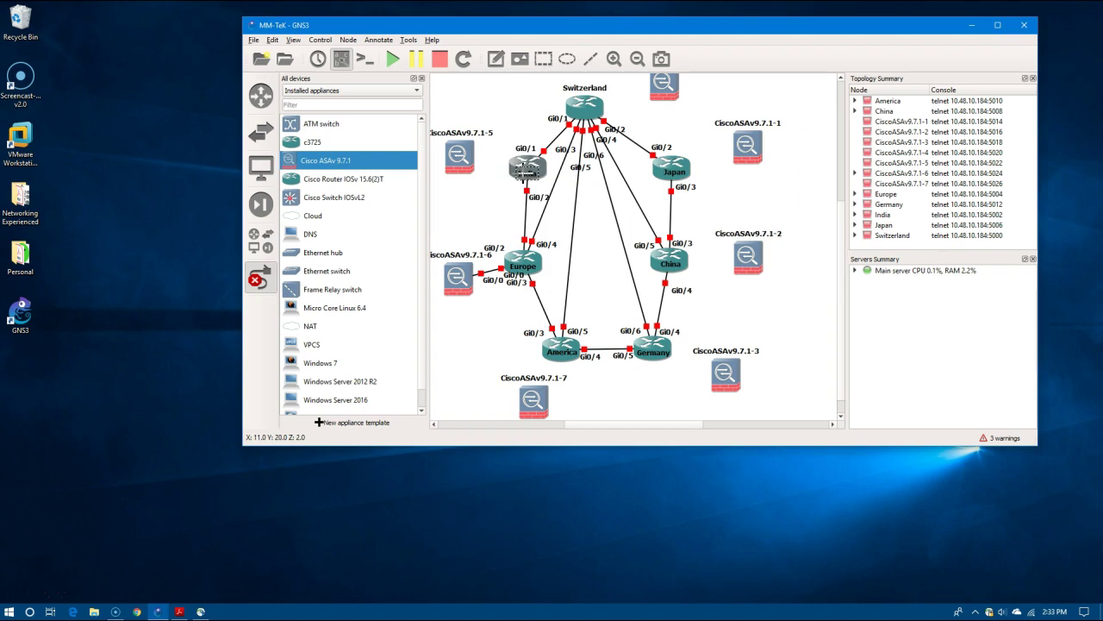
Link Gi0/0 of the India router and Gi0/0 of the Switzerland router to Gi0/0 of the ASAv firewall beside each.
{"action": "left_click", "coordinate": [524, 159]}
{"action": "left_click", "coordinate": [528, 165]}
{"action": "left_click", "coordinate": [454, 154]}
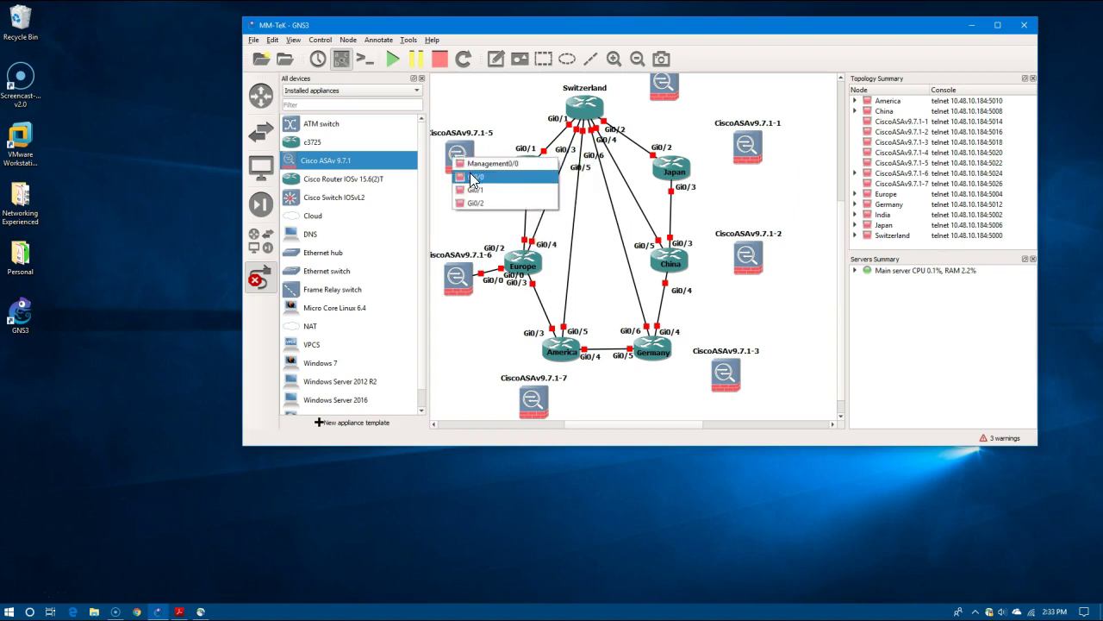
{"action": "left_click", "coordinate": [479, 182]}
{"action": "left_click", "coordinate": [584, 103]}
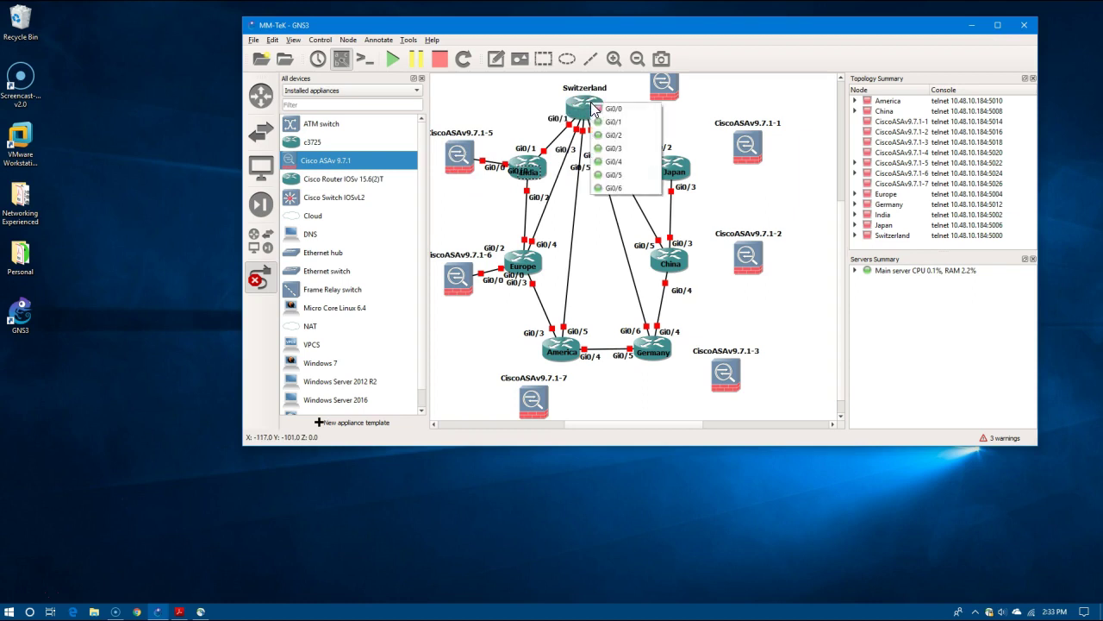
{"action": "left_click", "coordinate": [625, 109]}
{"action": "left_click", "coordinate": [652, 86]}
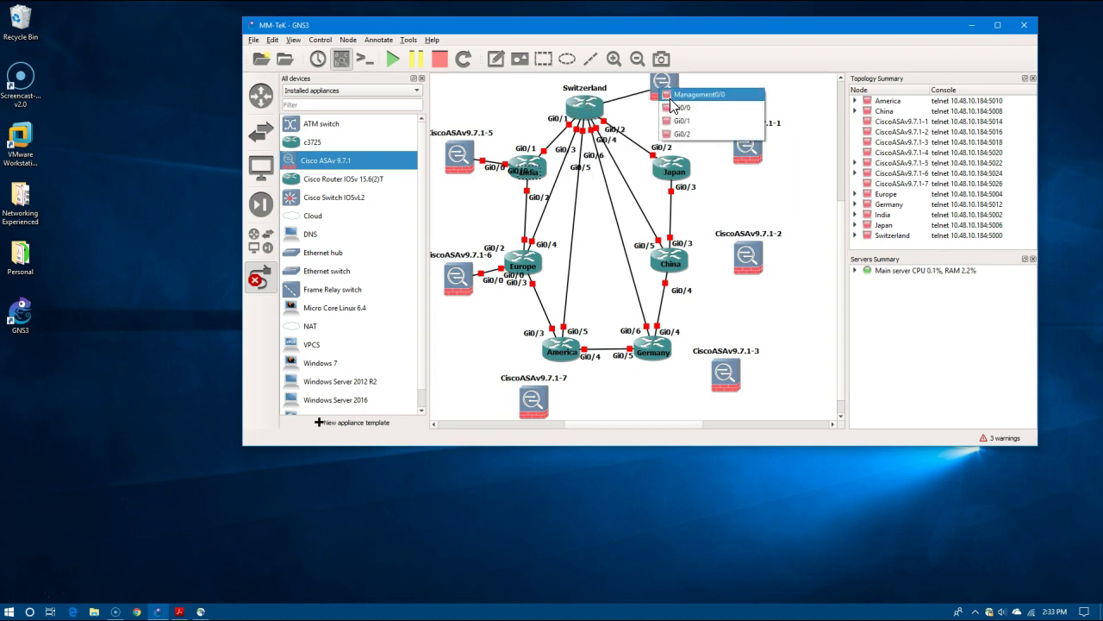
{"action": "left_click", "coordinate": [681, 93]}
Link the Japan router's Gi0/0 to Gi0/0 of the ASAv firewall beside it.
{"action": "left_click", "coordinate": [672, 167]}
{"action": "key", "text": "Escape"}
{"action": "left_click", "coordinate": [673, 160]}
{"action": "left_click", "coordinate": [686, 168]}
{"action": "left_click", "coordinate": [747, 148]}
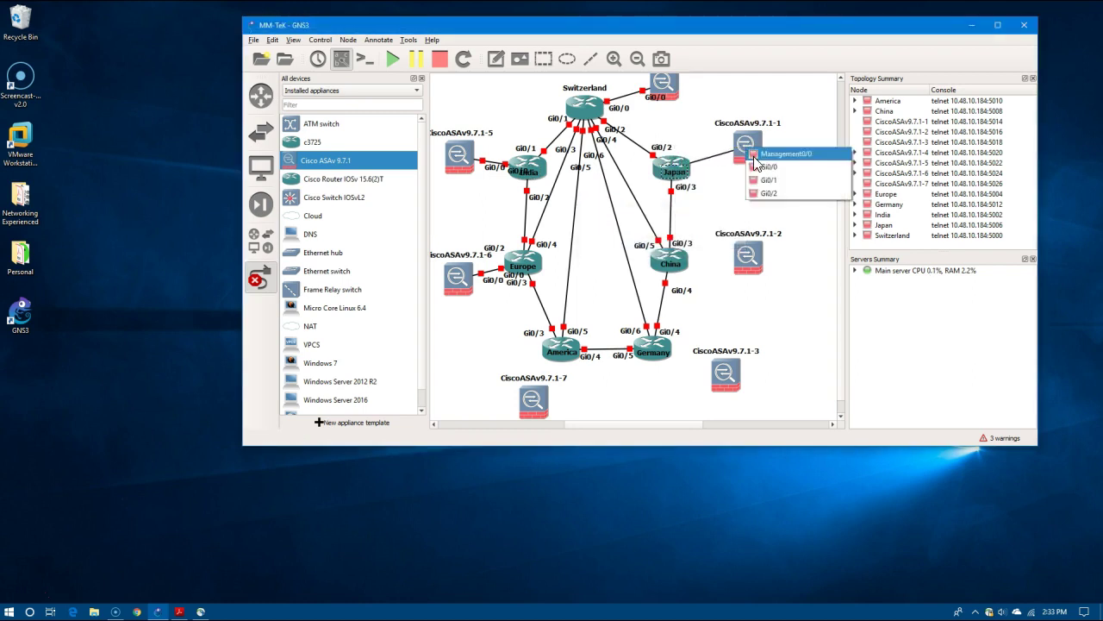
{"action": "left_click", "coordinate": [758, 168]}
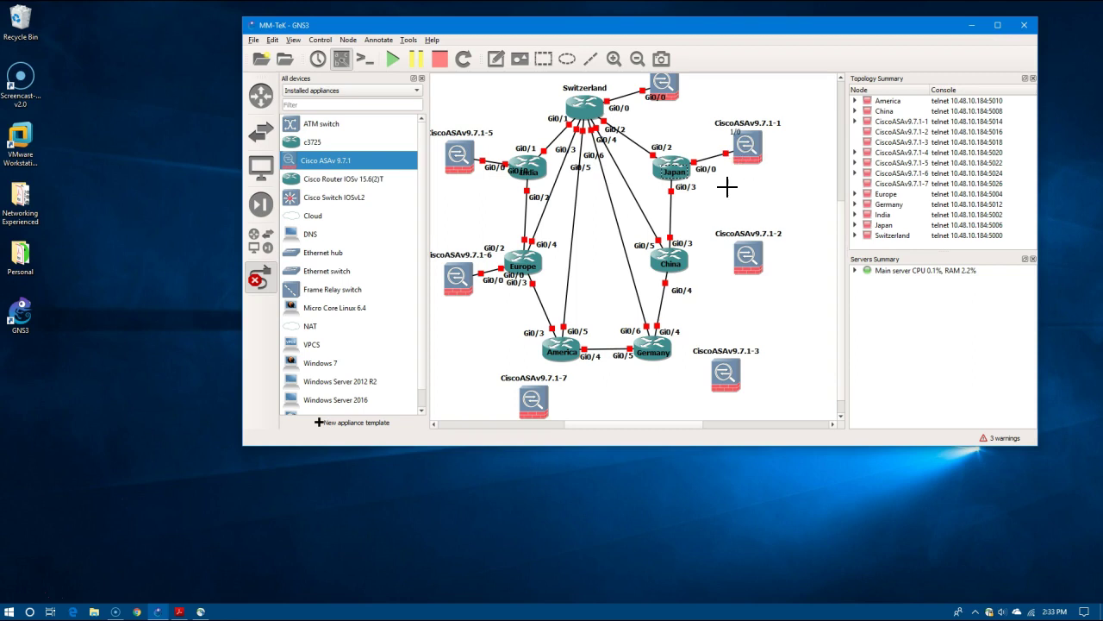
Link Gi0/0 of the China router and Gi0/0 of the Germany router to Gi0/0 of the ASAv firewall beside each.
{"action": "left_click", "coordinate": [674, 251]}
{"action": "left_click", "coordinate": [712, 253]}
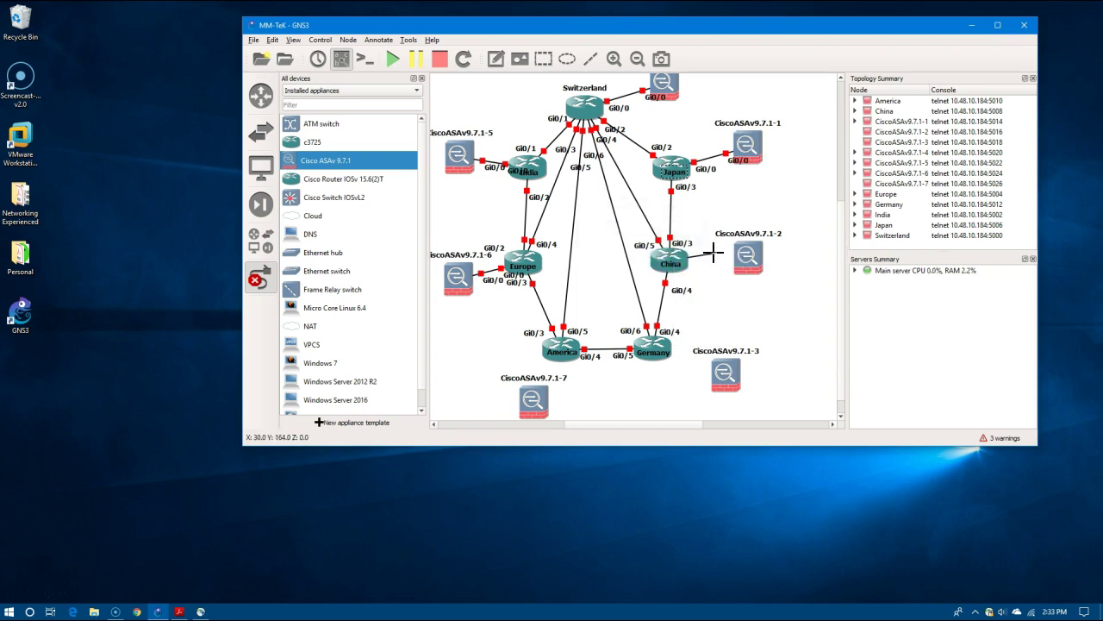
{"action": "left_click", "coordinate": [746, 250]}
{"action": "left_click", "coordinate": [751, 269]}
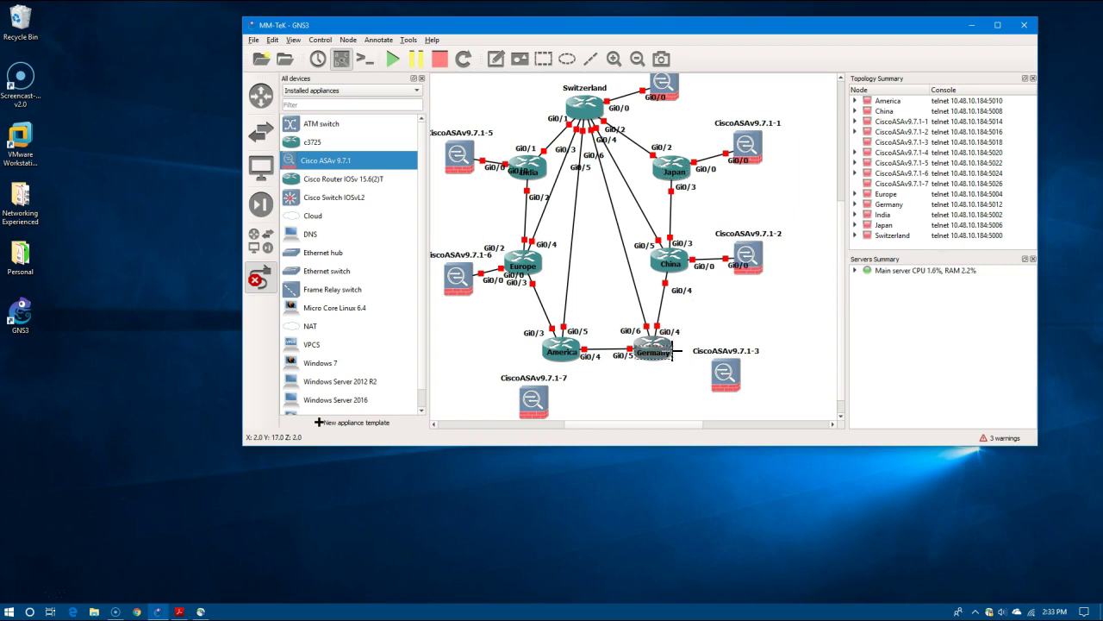
{"action": "left_click", "coordinate": [673, 350]}
{"action": "left_click", "coordinate": [689, 348]}
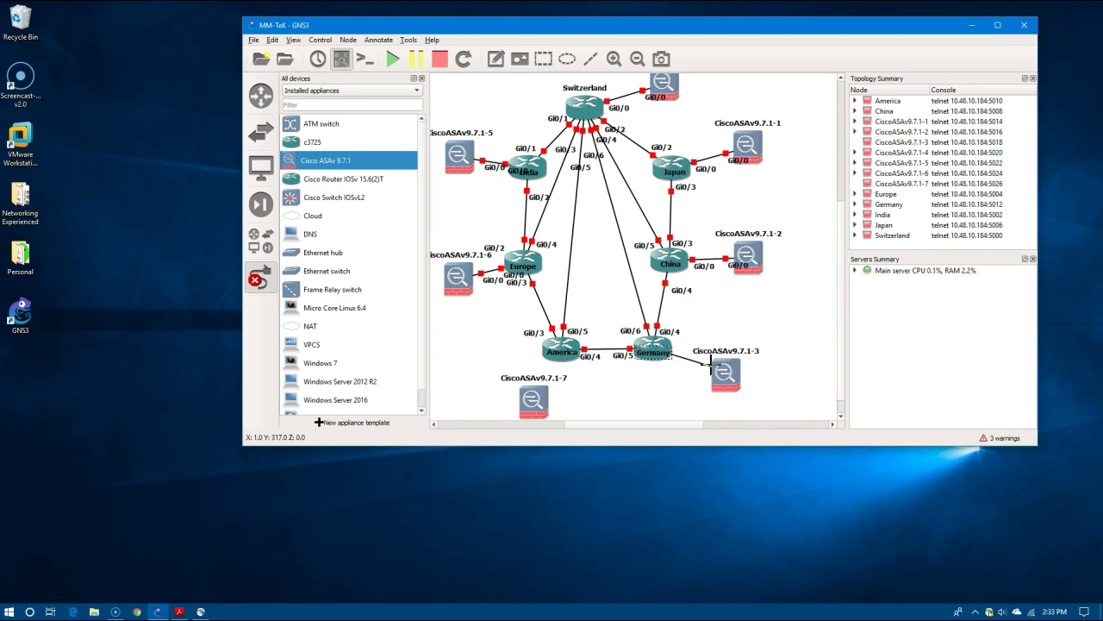
{"action": "left_click", "coordinate": [724, 372]}
{"action": "left_click", "coordinate": [763, 384]}
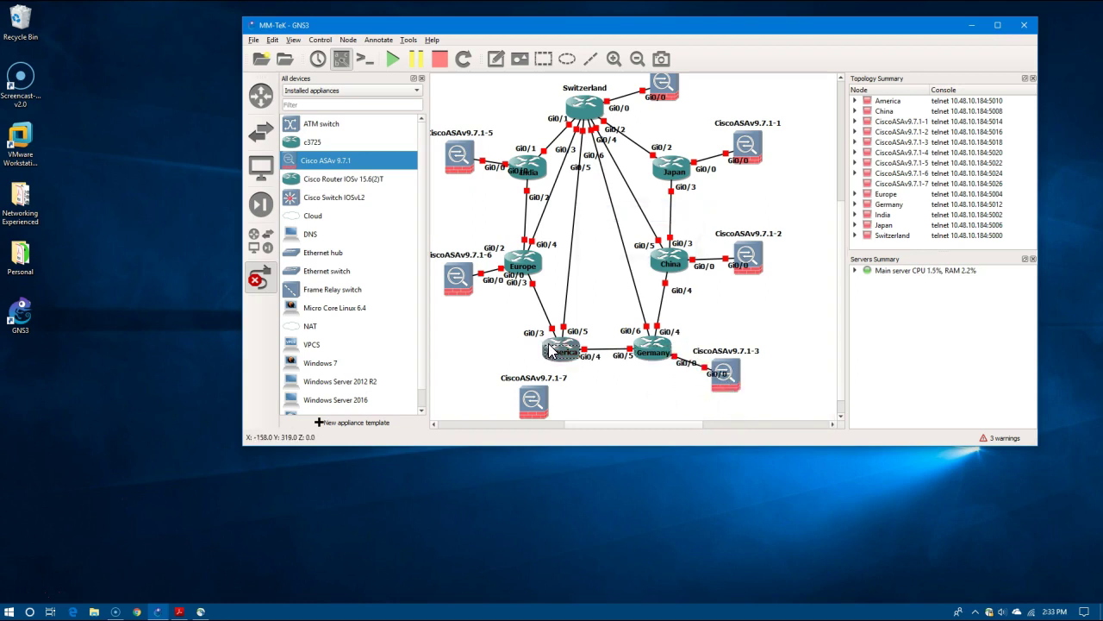
Link the America router's Gi0/0 to Gi0/0 of the ASAv firewall beside it.
{"action": "left_click", "coordinate": [552, 348]}
{"action": "left_click", "coordinate": [572, 402]}
{"action": "left_click", "coordinate": [535, 400]}
{"action": "left_click", "coordinate": [550, 420]}
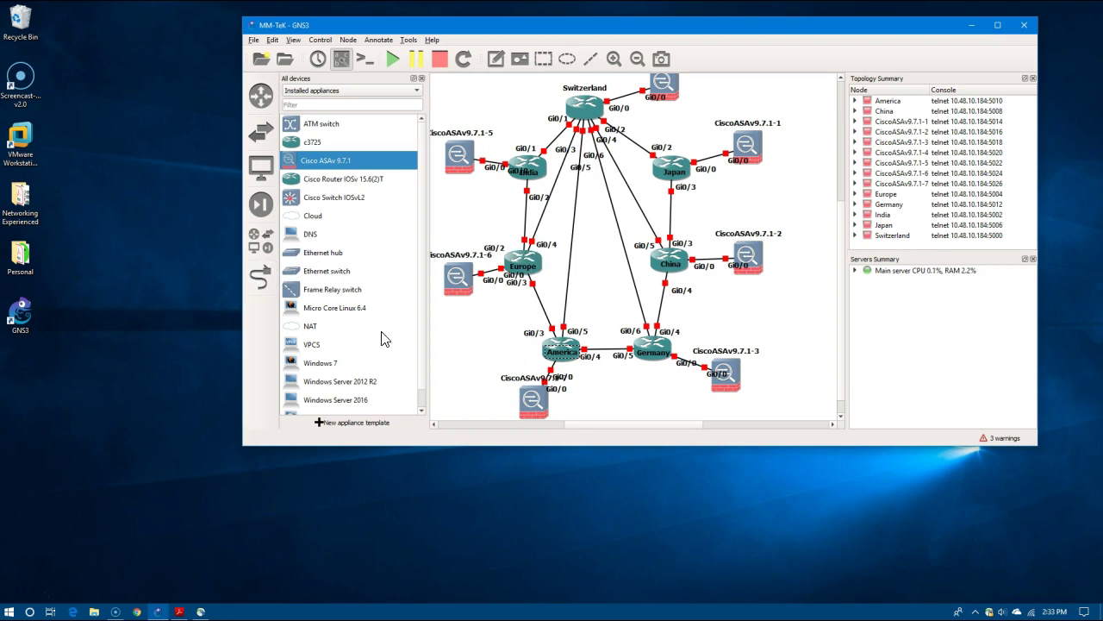
Spread the ASAv firewalls around the routers, with Switzerland's directly above its router and America's to the left of its router.
{"action": "left_click_drag", "start_coordinate": [843, 243], "coordinate": [843, 196]}
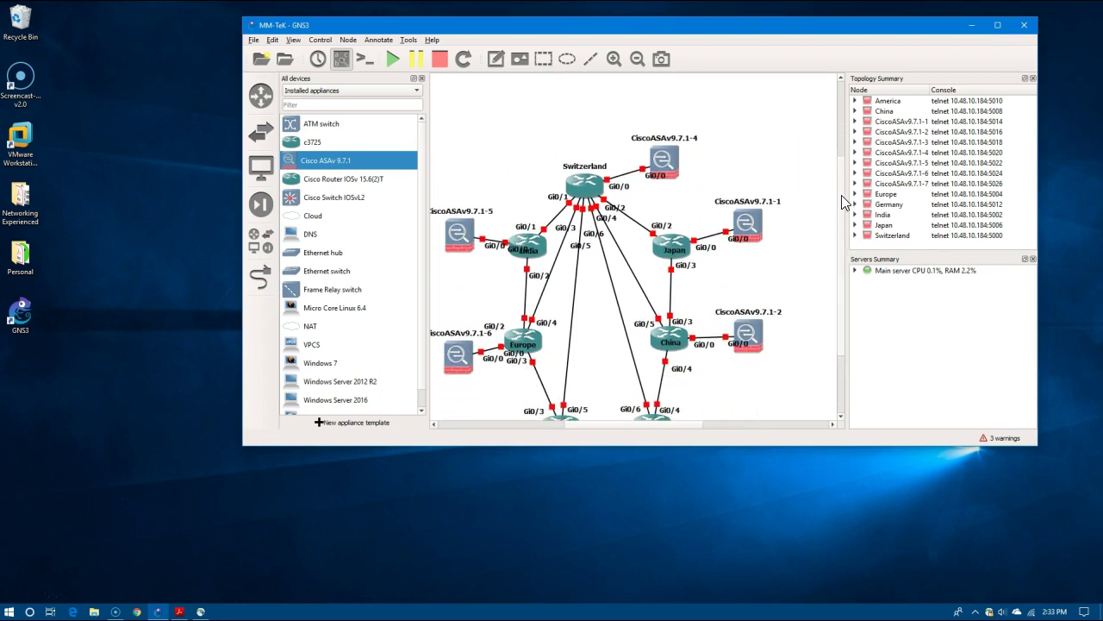
{"action": "left_click", "coordinate": [637, 59]}
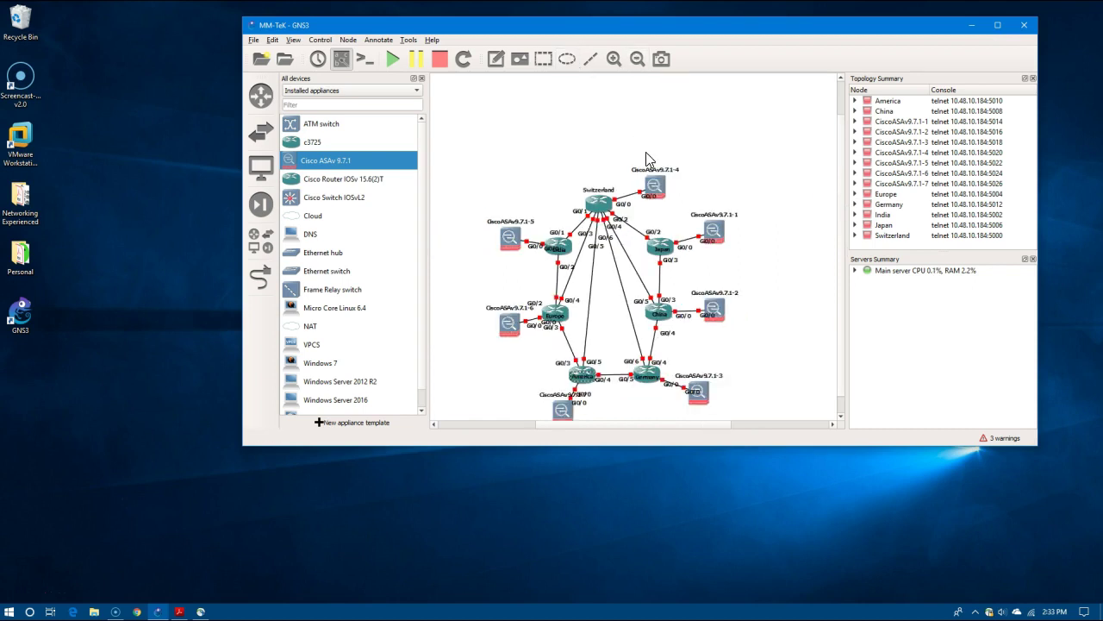
{"action": "left_click_drag", "start_coordinate": [658, 185], "coordinate": [602, 161]}
{"action": "left_click_drag", "start_coordinate": [721, 229], "coordinate": [704, 217]}
{"action": "mouse_move", "coordinate": [509, 237]}
{"action": "left_mouse_down"}
{"action": "mouse_move", "coordinate": [503, 222]}
{"action": "mouse_move", "coordinate": [517, 226]}
{"action": "left_mouse_up"}
{"action": "left_click_drag", "start_coordinate": [509, 323], "coordinate": [507, 311]}
{"action": "left_click_drag", "start_coordinate": [720, 315], "coordinate": [717, 317]}
{"action": "mouse_move", "coordinate": [530, 321]}
{"action": "left_mouse_down"}
{"action": "mouse_move", "coordinate": [519, 328]}
{"action": "mouse_move", "coordinate": [541, 351]}
{"action": "mouse_move", "coordinate": [524, 329]}
{"action": "mouse_move", "coordinate": [540, 319]}
{"action": "left_mouse_up"}
{"action": "mouse_move", "coordinate": [698, 394]}
{"action": "left_mouse_down"}
{"action": "mouse_move", "coordinate": [712, 398]}
{"action": "mouse_move", "coordinate": [684, 395]}
{"action": "mouse_move", "coordinate": [709, 389]}
{"action": "left_mouse_up"}
{"action": "left_click_drag", "start_coordinate": [563, 411], "coordinate": [432, 549]}
Fine-tune the positions of the India, Japan and China firewalls and shift the America router slightly.
{"action": "left_click_drag", "start_coordinate": [518, 235], "coordinate": [509, 238]}
{"action": "left_click_drag", "start_coordinate": [706, 231], "coordinate": [683, 243]}
{"action": "left_click_drag", "start_coordinate": [715, 313], "coordinate": [701, 302]}
{"action": "left_click", "coordinate": [779, 347]}
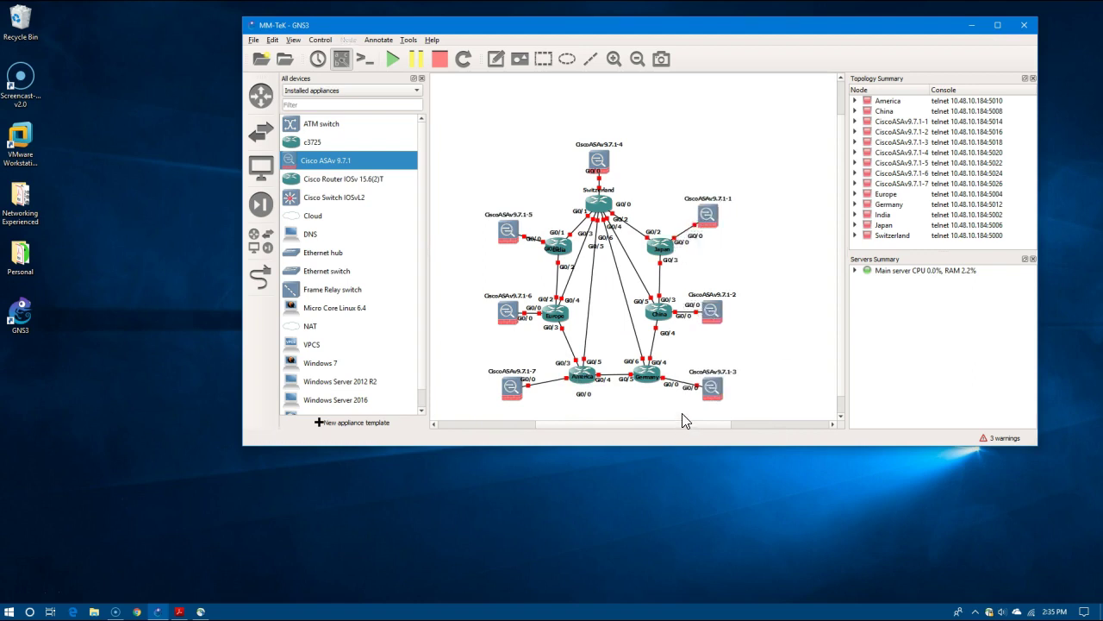
{"action": "left_click", "coordinate": [586, 382]}
{"action": "mouse_move", "coordinate": [583, 370]}
{"action": "left_mouse_down"}
{"action": "mouse_move", "coordinate": [570, 371]}
{"action": "mouse_move", "coordinate": [581, 377]}
{"action": "left_mouse_up"}
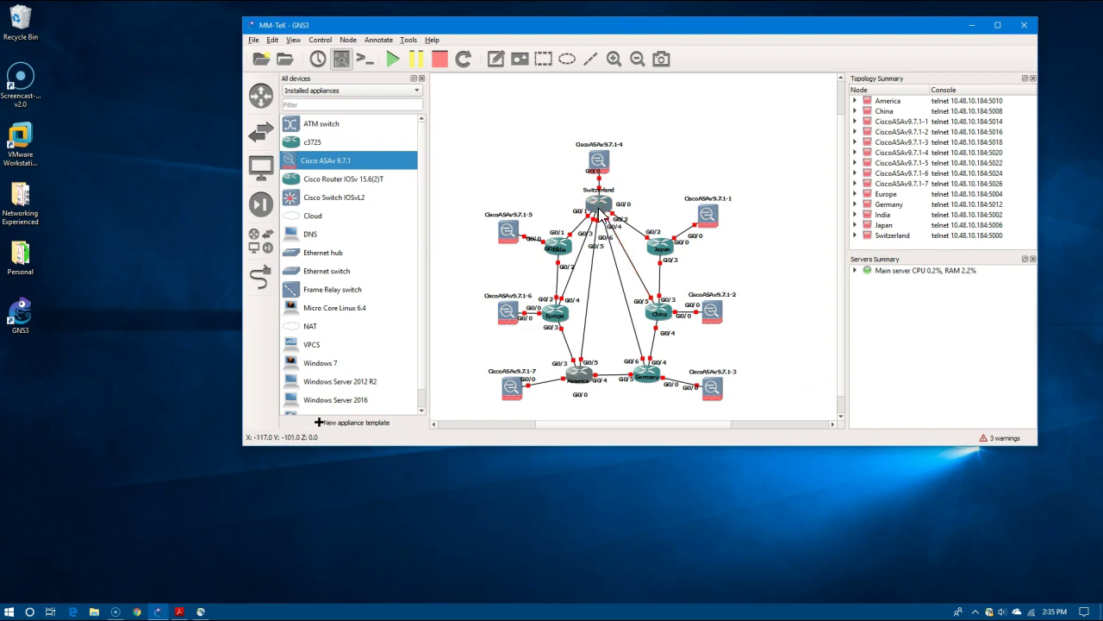
Add a Cisco Router IOSv 15.6(2)T beside the Japan firewall and check its network adapter settings.
{"action": "mouse_move", "coordinate": [600, 210]}
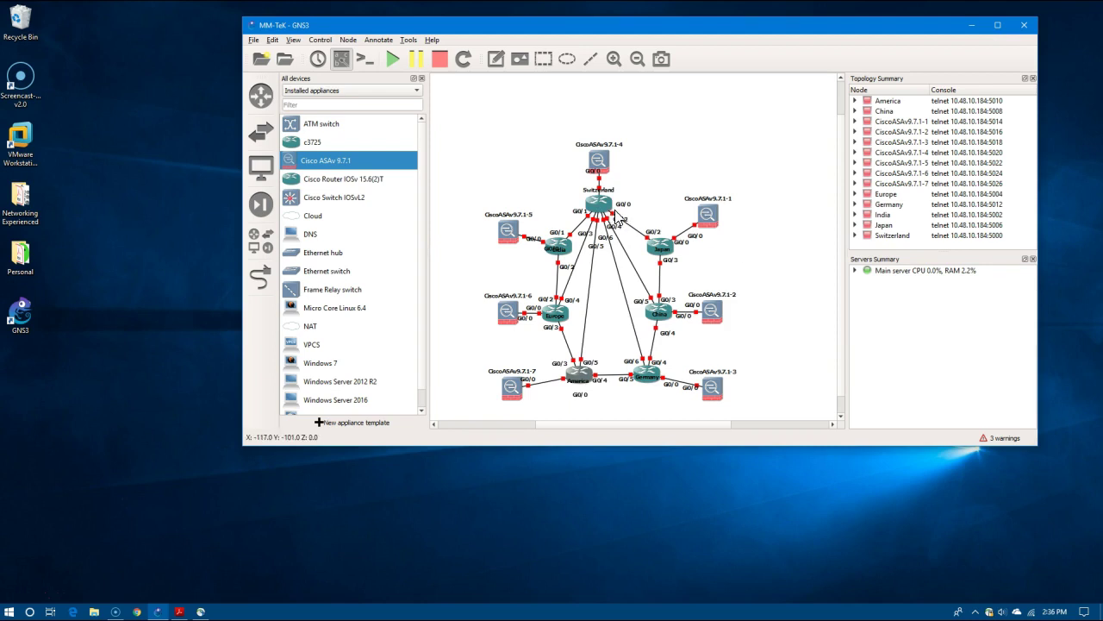
{"action": "left_click_drag", "start_coordinate": [337, 185], "coordinate": [761, 209]}
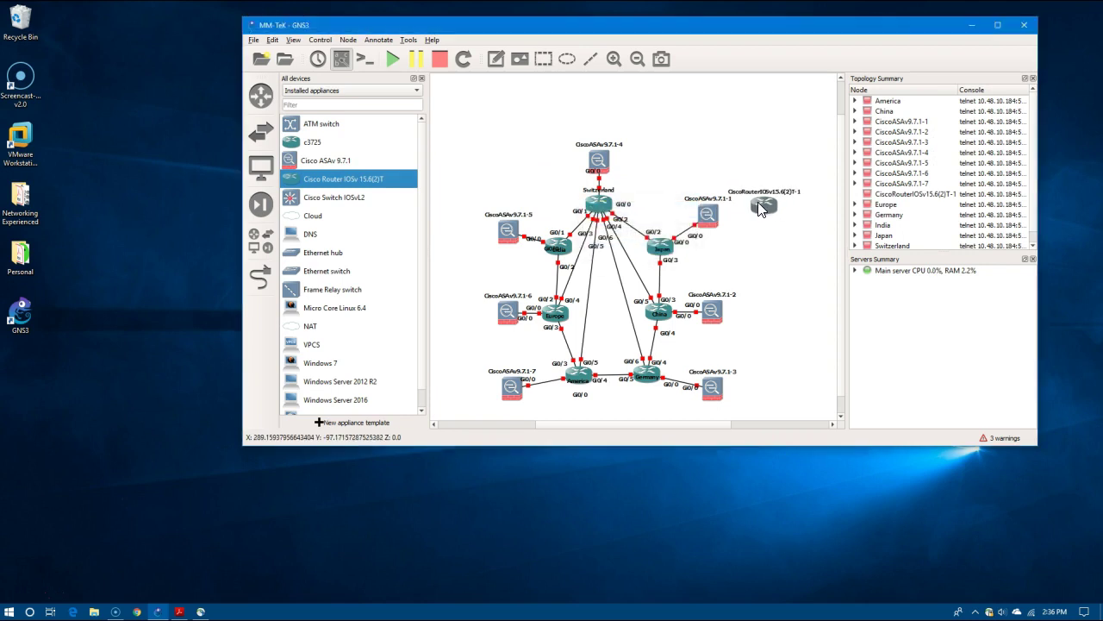
{"action": "right_click", "coordinate": [761, 210]}
{"action": "left_click", "coordinate": [768, 210]}
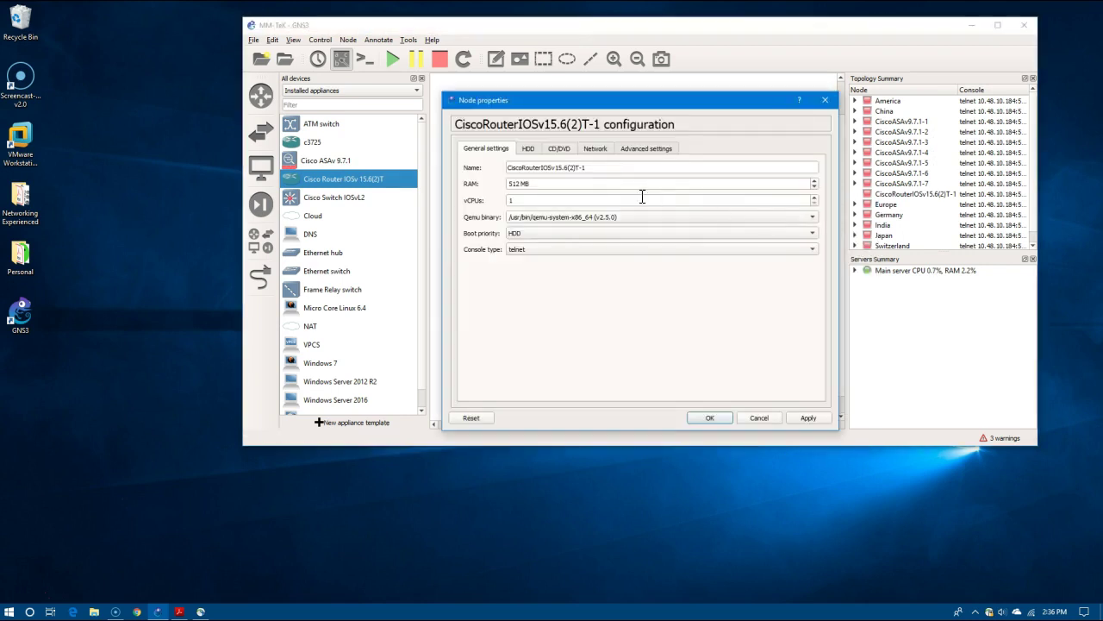
{"action": "left_click", "coordinate": [597, 148]}
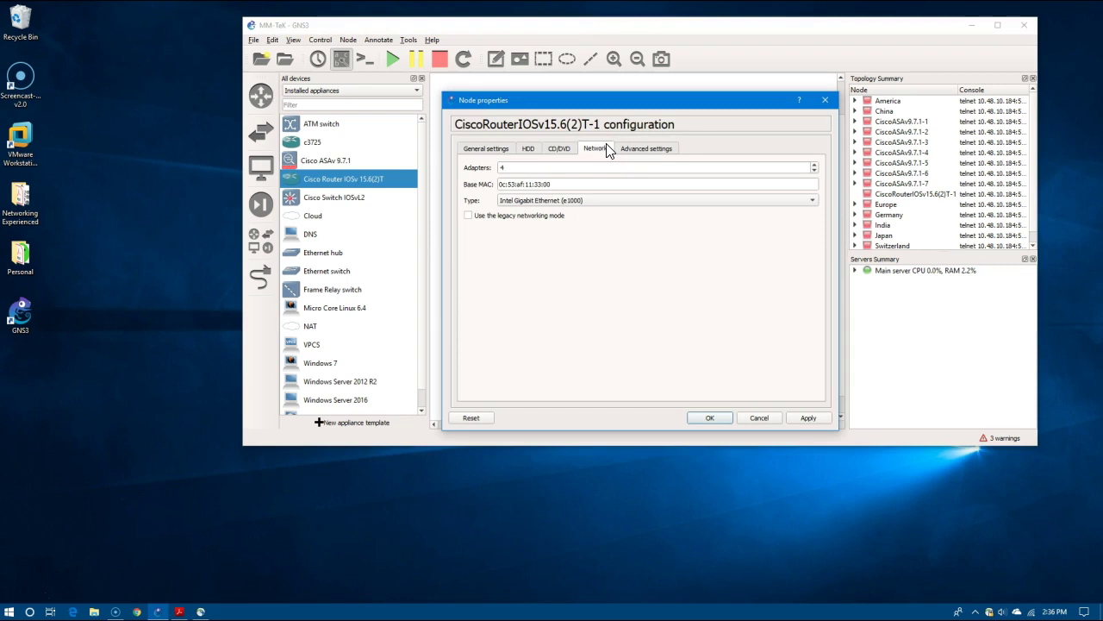
{"action": "left_click", "coordinate": [825, 102]}
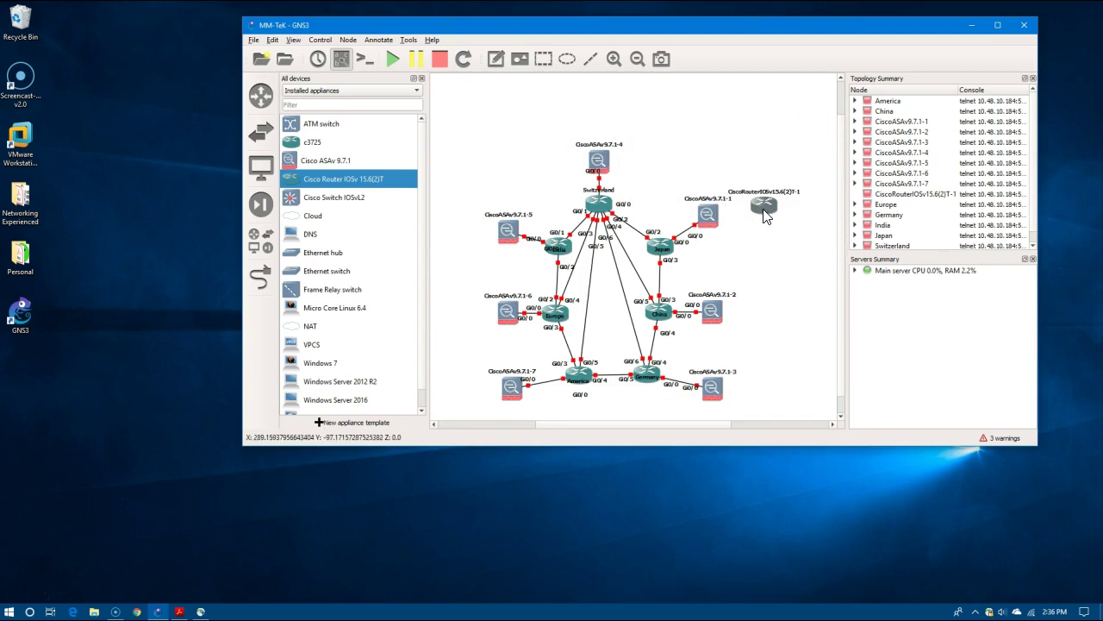
Duplicate the new IOSv router twice and place the copies beside the China and Germany firewalls.
{"action": "right_click", "coordinate": [763, 216]}
{"action": "left_click", "coordinate": [791, 257]}
{"action": "left_click_drag", "start_coordinate": [773, 218], "coordinate": [772, 297]}
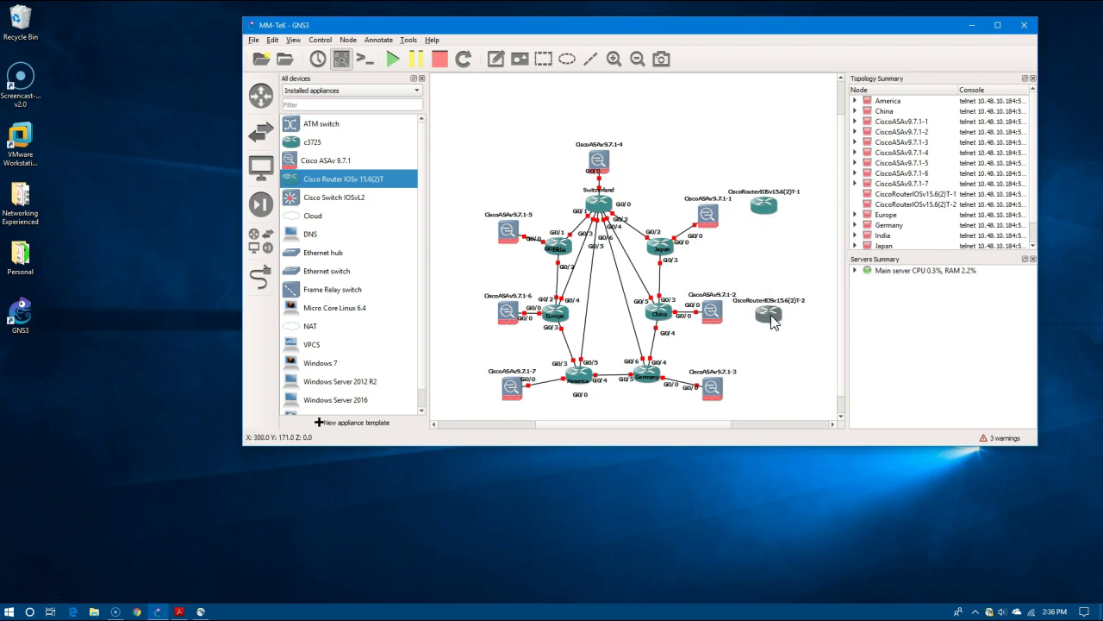
{"action": "right_click", "coordinate": [773, 320]}
{"action": "left_click", "coordinate": [780, 365]}
{"action": "left_click_drag", "start_coordinate": [776, 335], "coordinate": [771, 403]}
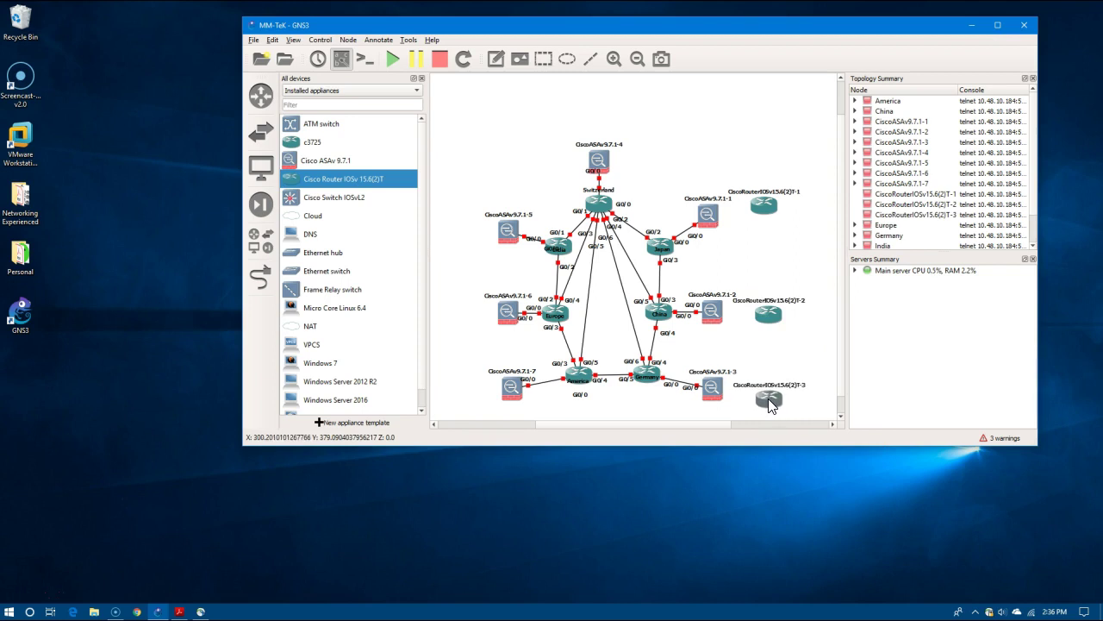
Make two more IOSv router duplicates, placing one above the Switzerland firewall and the other beside the India firewall.
{"action": "right_click", "coordinate": [762, 217]}
{"action": "left_click", "coordinate": [780, 261]}
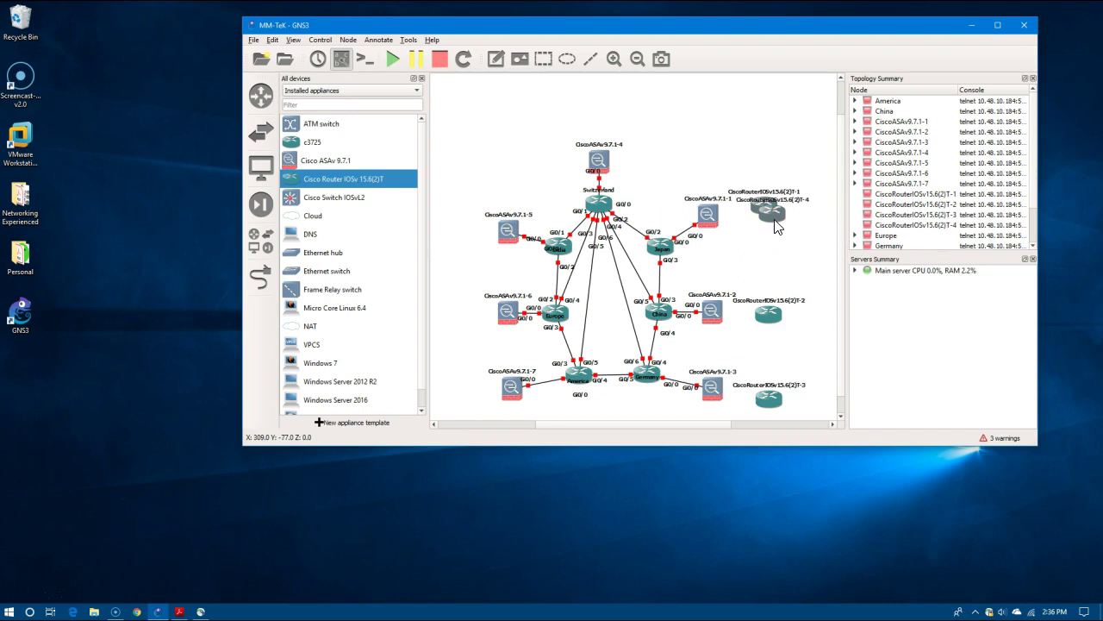
{"action": "left_click_drag", "start_coordinate": [775, 216], "coordinate": [600, 119]}
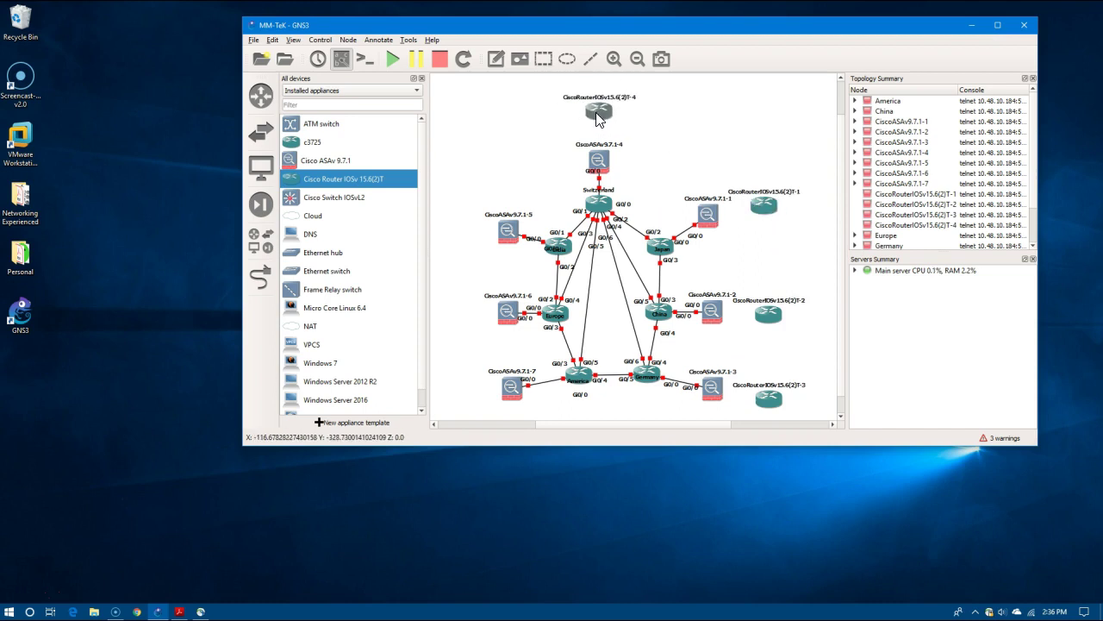
{"action": "right_click", "coordinate": [601, 119]}
{"action": "left_click", "coordinate": [627, 156]}
{"action": "left_click_drag", "start_coordinate": [610, 130], "coordinate": [459, 241]}
Duplicate the IOSv router beside the India firewall twice more and place the copies beside the Europe and America firewalls.
{"action": "right_click", "coordinate": [457, 242]}
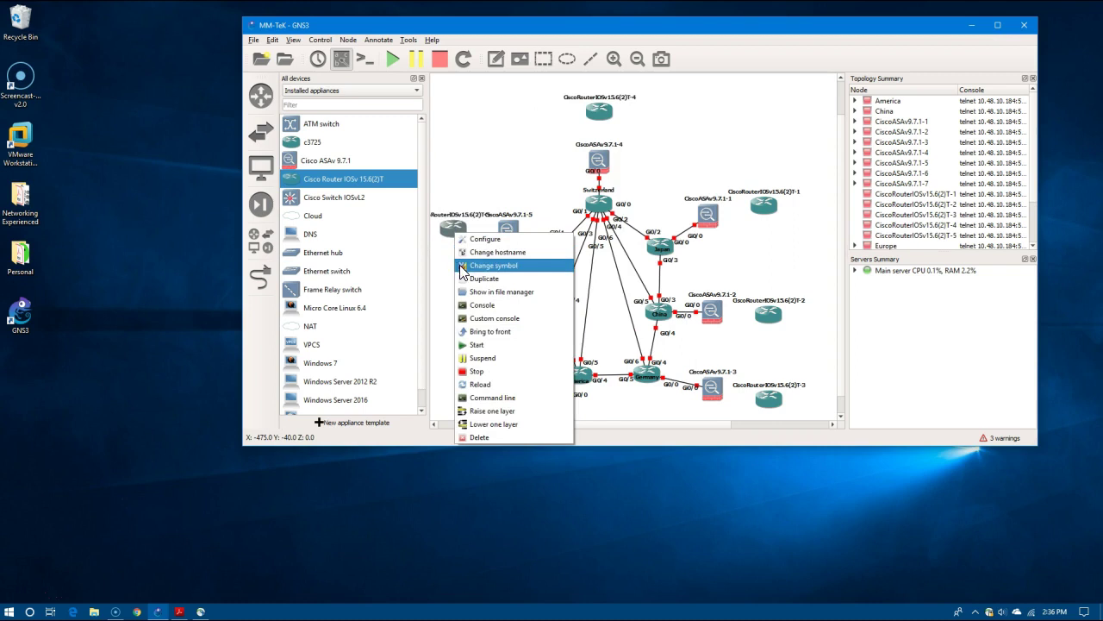
{"action": "left_click", "coordinate": [466, 278]}
{"action": "left_click_drag", "start_coordinate": [469, 248], "coordinate": [463, 322]}
{"action": "right_click", "coordinate": [463, 322]}
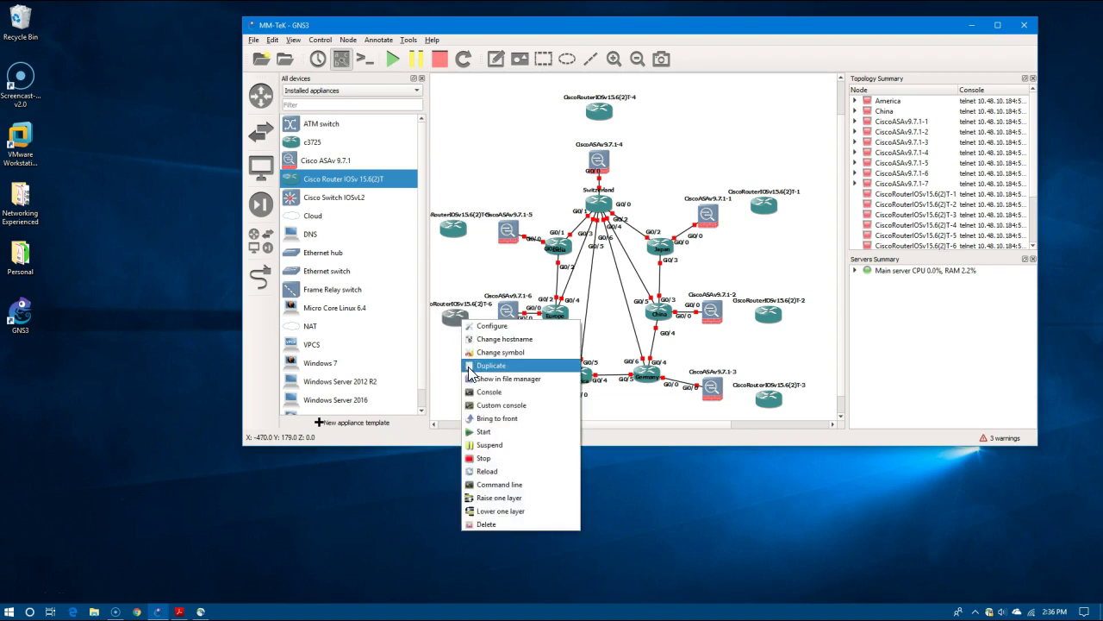
{"action": "left_click", "coordinate": [469, 368]}
{"action": "left_click_drag", "start_coordinate": [463, 325], "coordinate": [458, 398]}
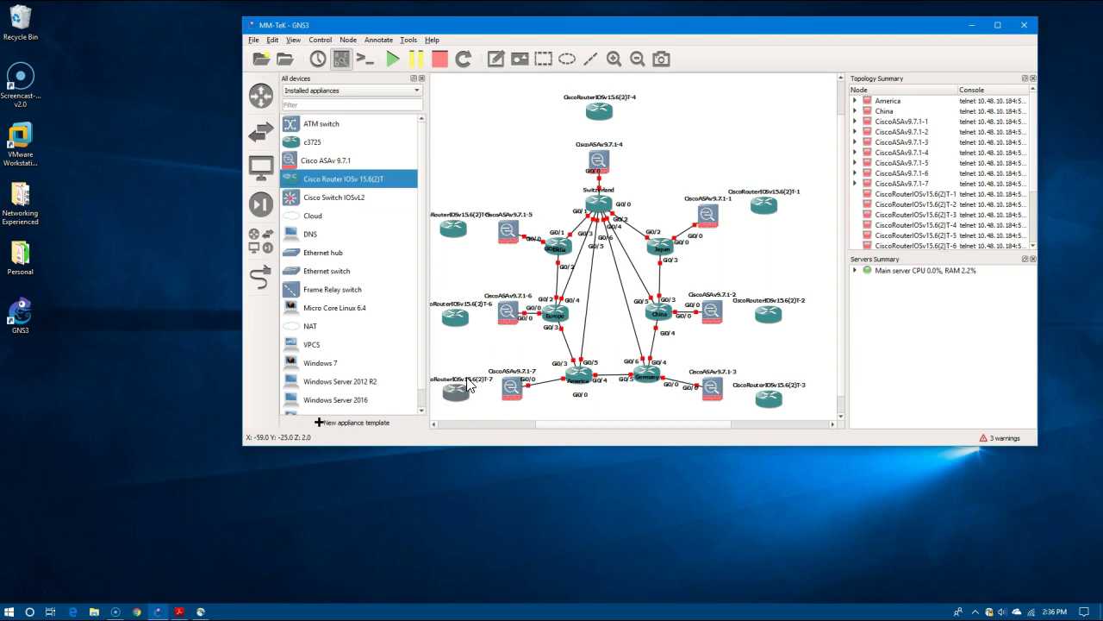
Add a Cisco Switch IOSvL2 beside the outer router at the India site and check its network adapter settings.
{"action": "left_click", "coordinate": [630, 62]}
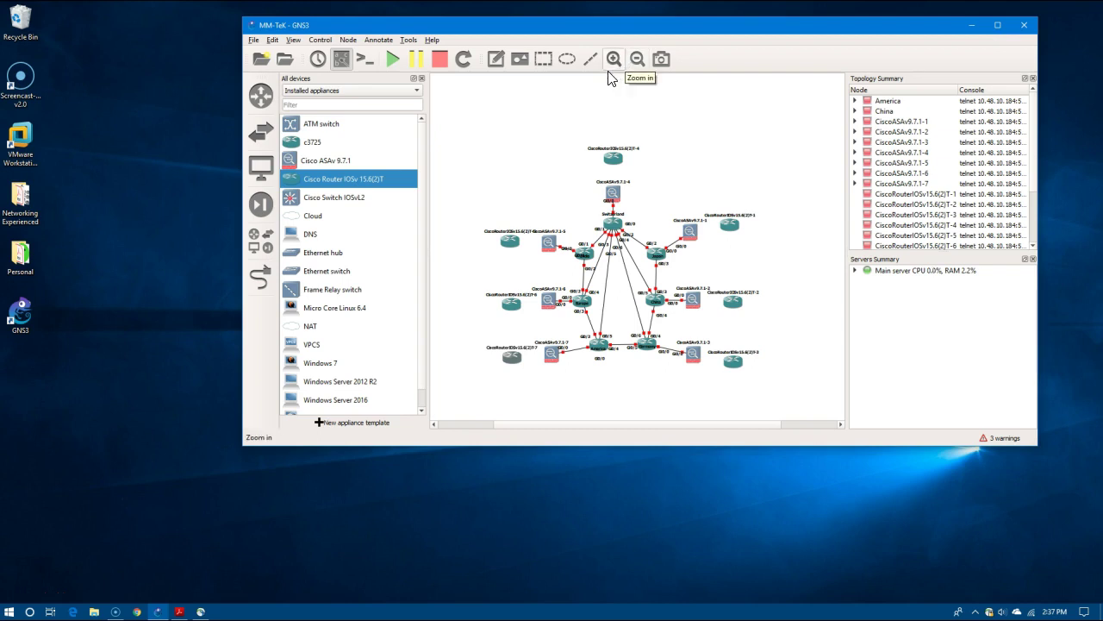
{"action": "mouse_move", "coordinate": [504, 242]}
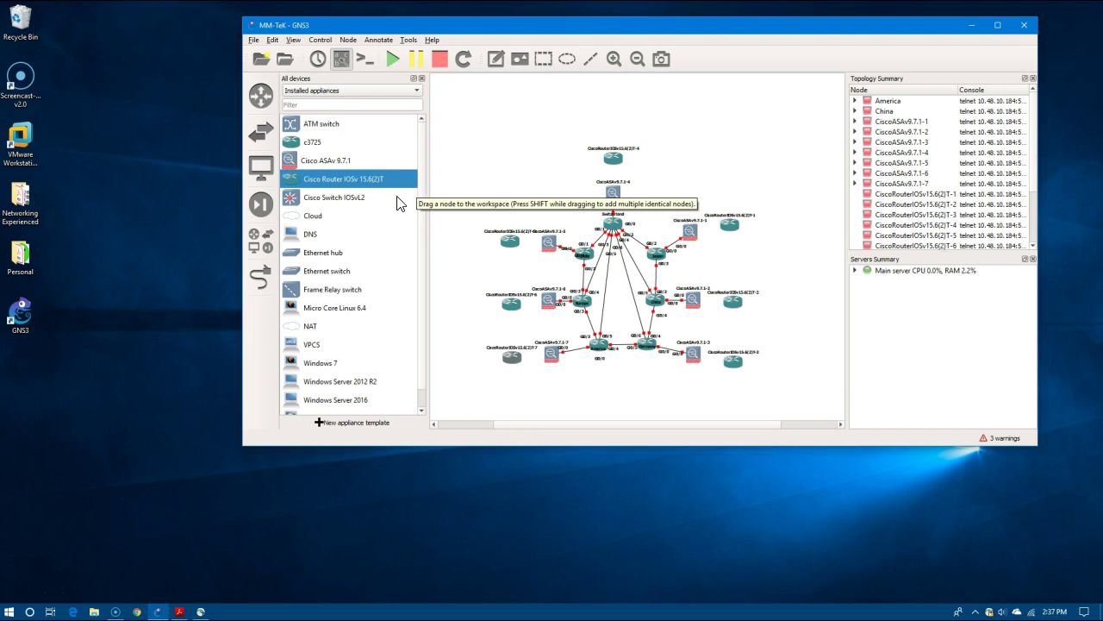
{"action": "left_click_drag", "start_coordinate": [354, 205], "coordinate": [460, 245]}
{"action": "right_click", "coordinate": [460, 245]}
{"action": "left_click", "coordinate": [473, 248]}
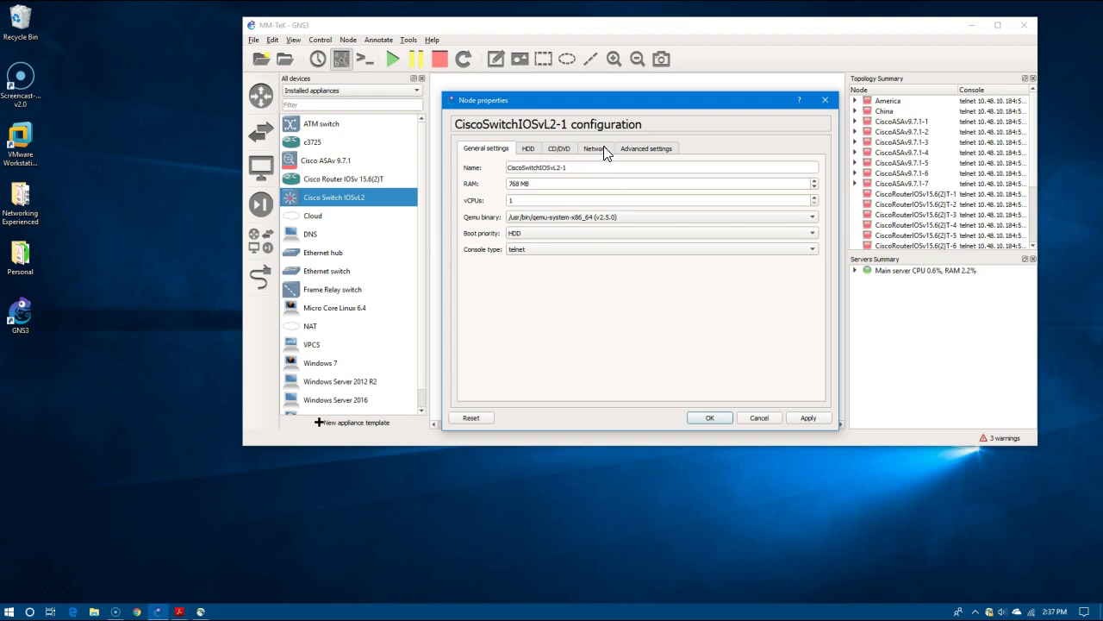
{"action": "left_click", "coordinate": [604, 152]}
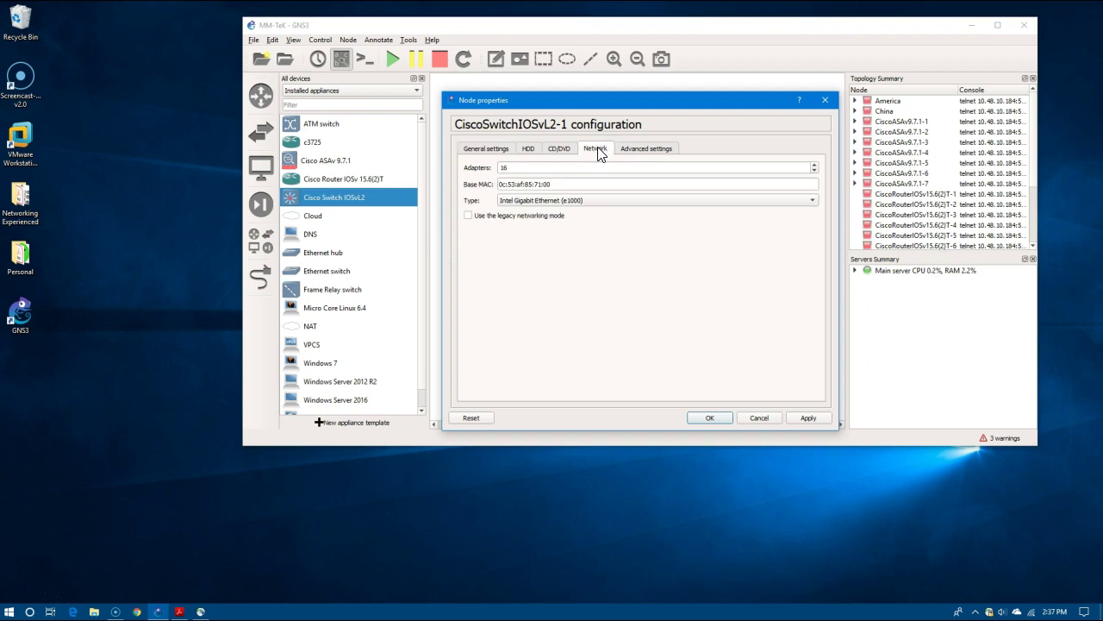
{"action": "left_click", "coordinate": [826, 102]}
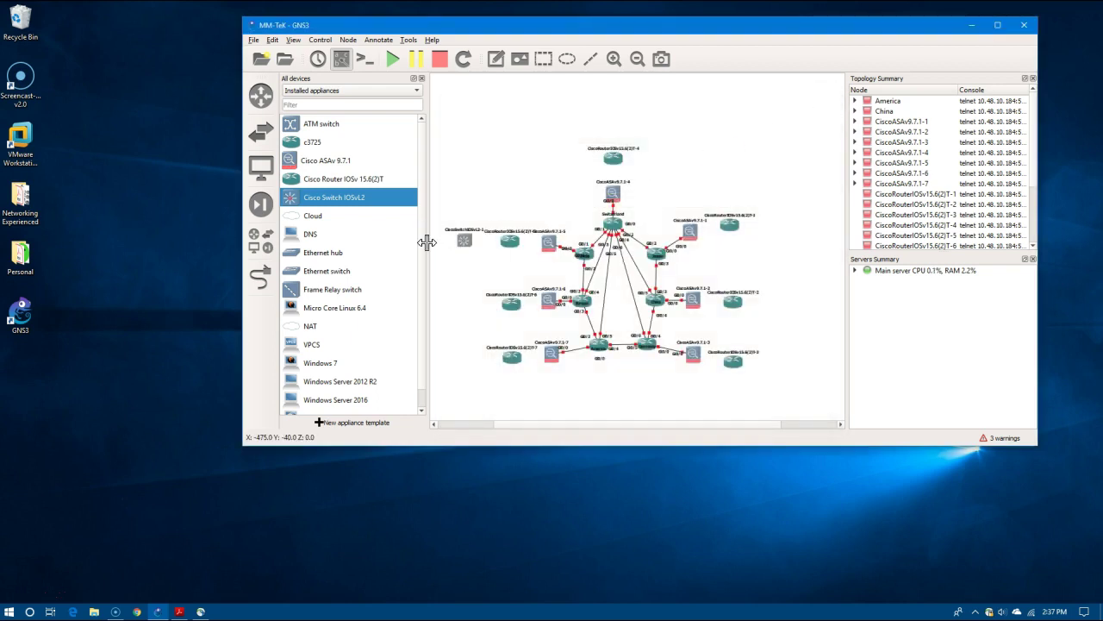
Duplicate the India site's IOSvL2 switch and place copies beside the outer routers at the Europe and America sites.
{"action": "right_click", "coordinate": [465, 241]}
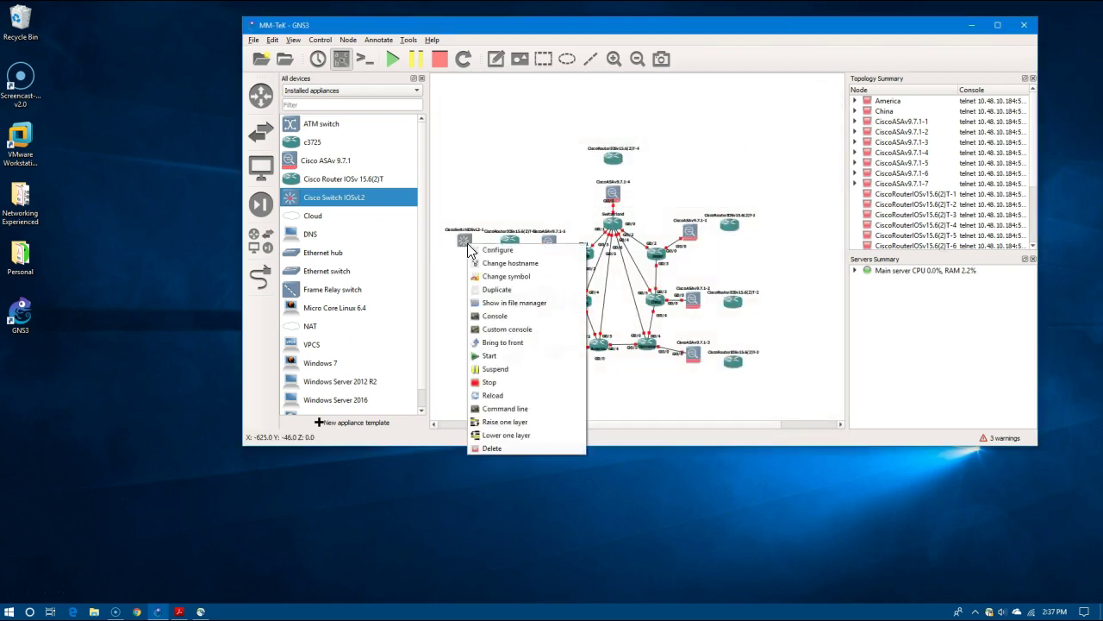
{"action": "left_click", "coordinate": [496, 289]}
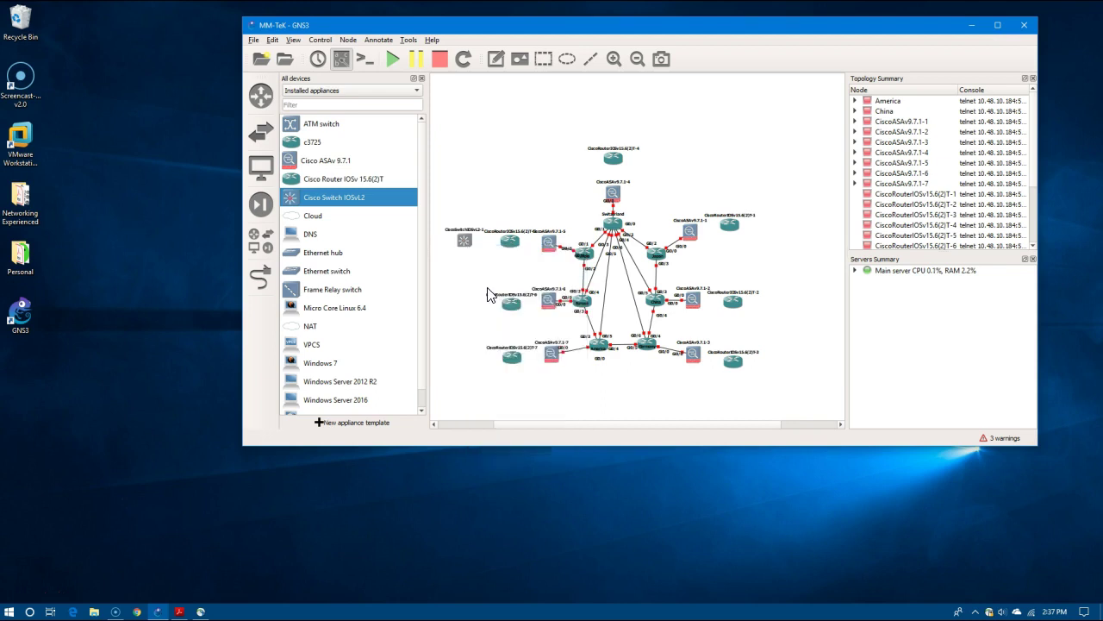
{"action": "left_click_drag", "start_coordinate": [463, 277], "coordinate": [465, 313]}
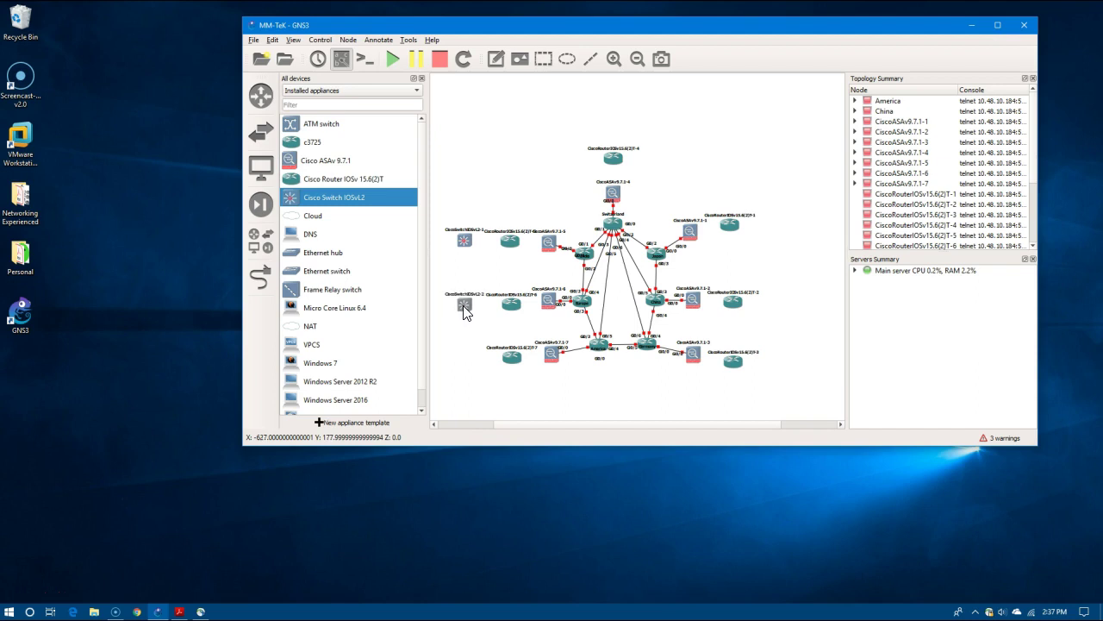
{"action": "right_click", "coordinate": [463, 305]}
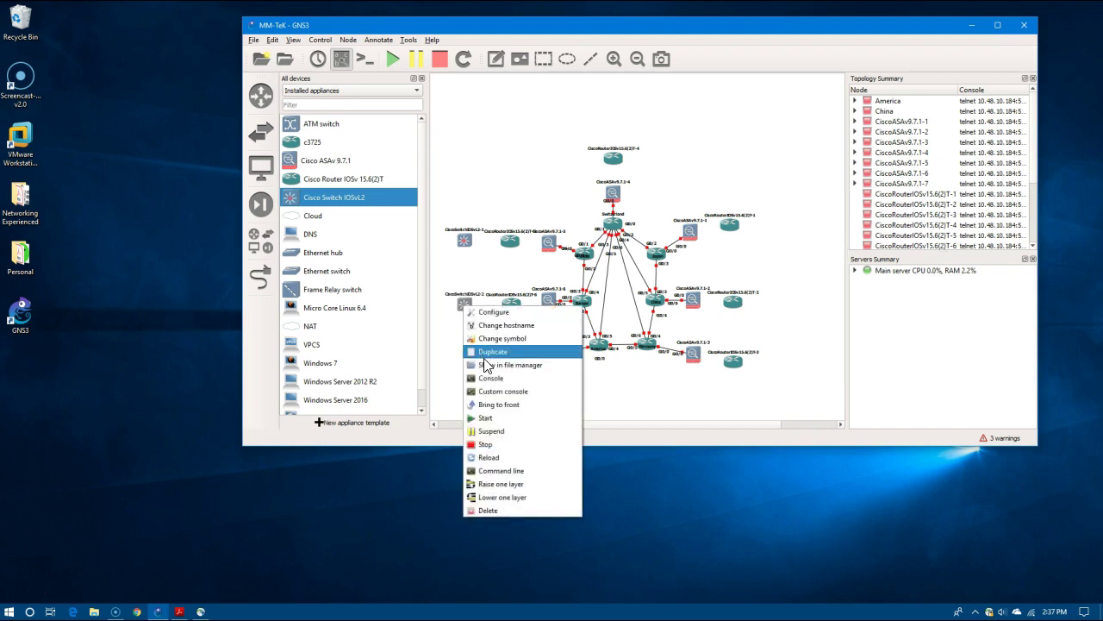
{"action": "left_click", "coordinate": [485, 355]}
{"action": "left_click_drag", "start_coordinate": [474, 315], "coordinate": [467, 362]}
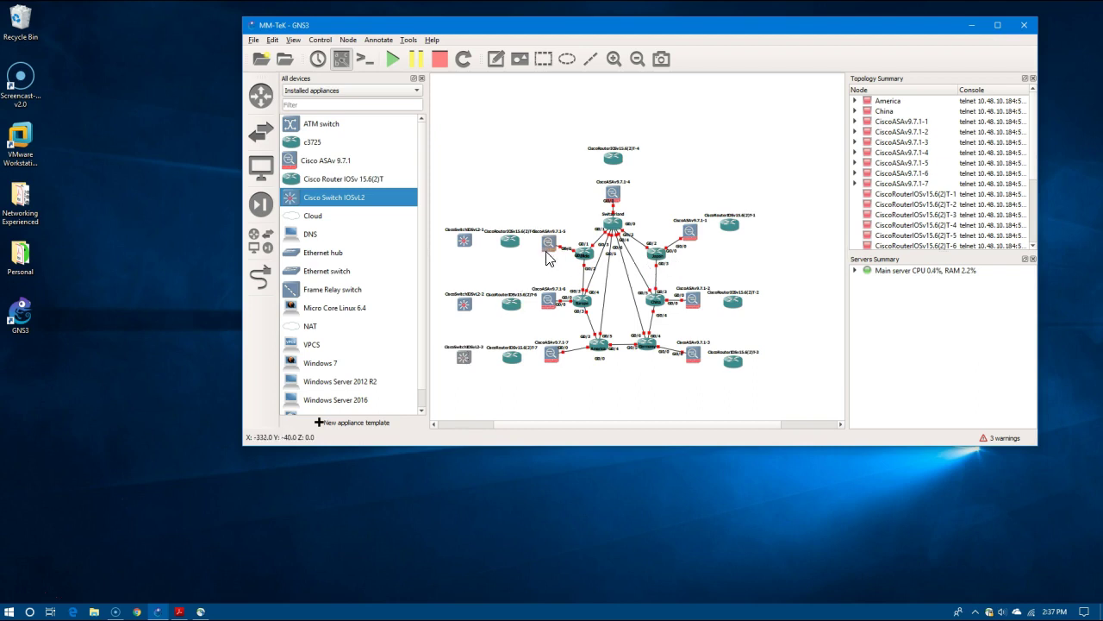
Make two more IOSvL2 switch duplicates, placing one above the Switzerland site's outer router and one beside the router at the site above China.
{"action": "right_click", "coordinate": [463, 244]}
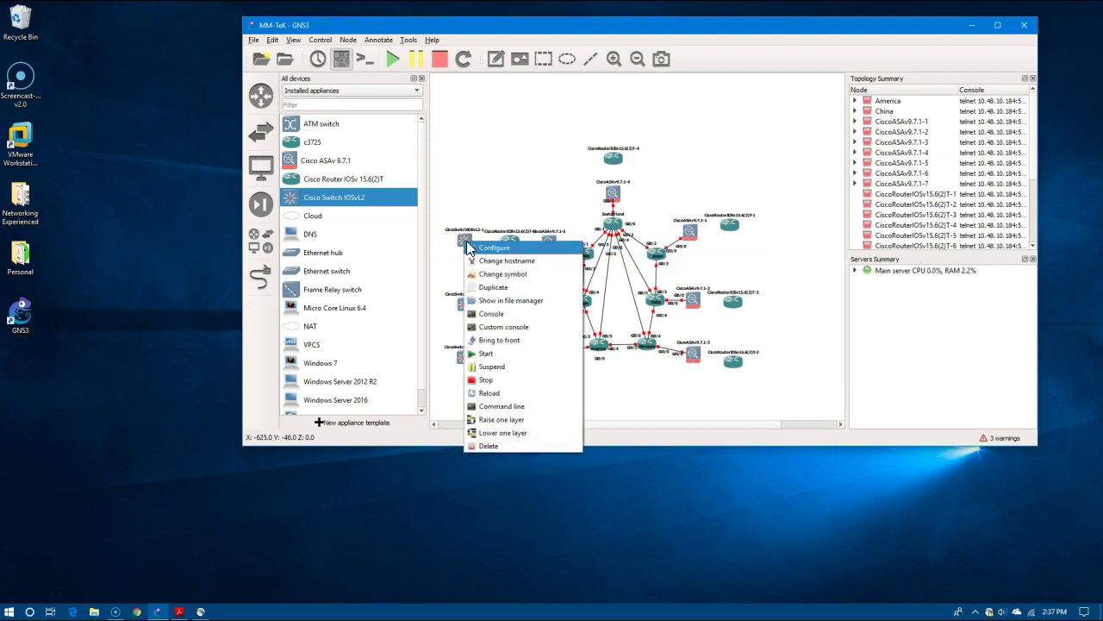
{"action": "left_click", "coordinate": [493, 293]}
{"action": "left_click_drag", "start_coordinate": [475, 255], "coordinate": [617, 132]}
{"action": "right_click", "coordinate": [617, 129]}
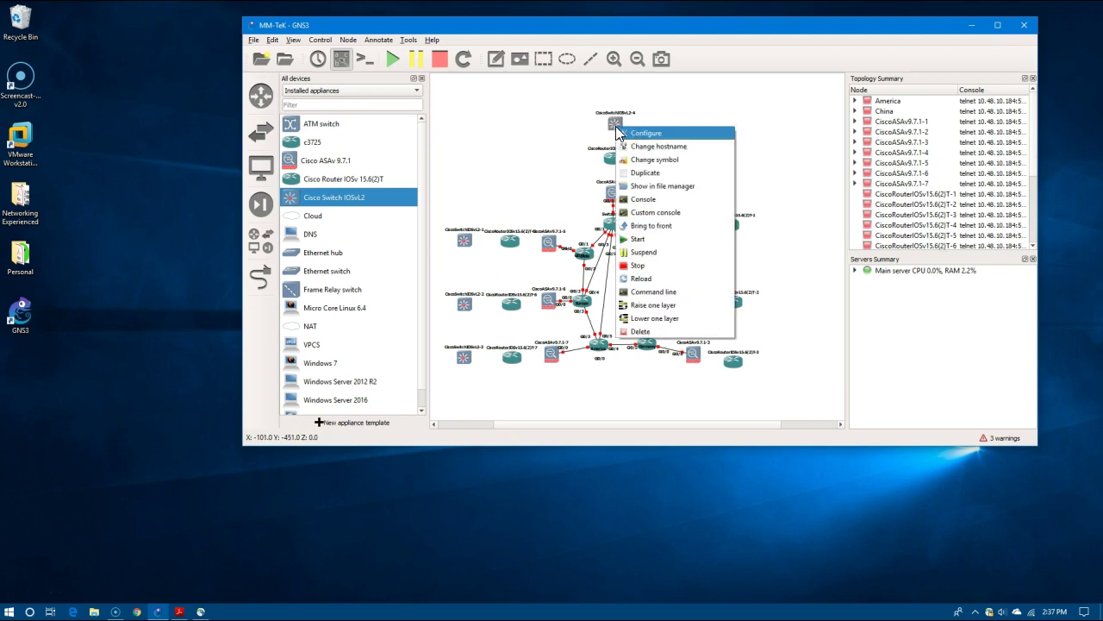
{"action": "left_click", "coordinate": [647, 173]}
{"action": "left_click_drag", "start_coordinate": [619, 131], "coordinate": [771, 223]}
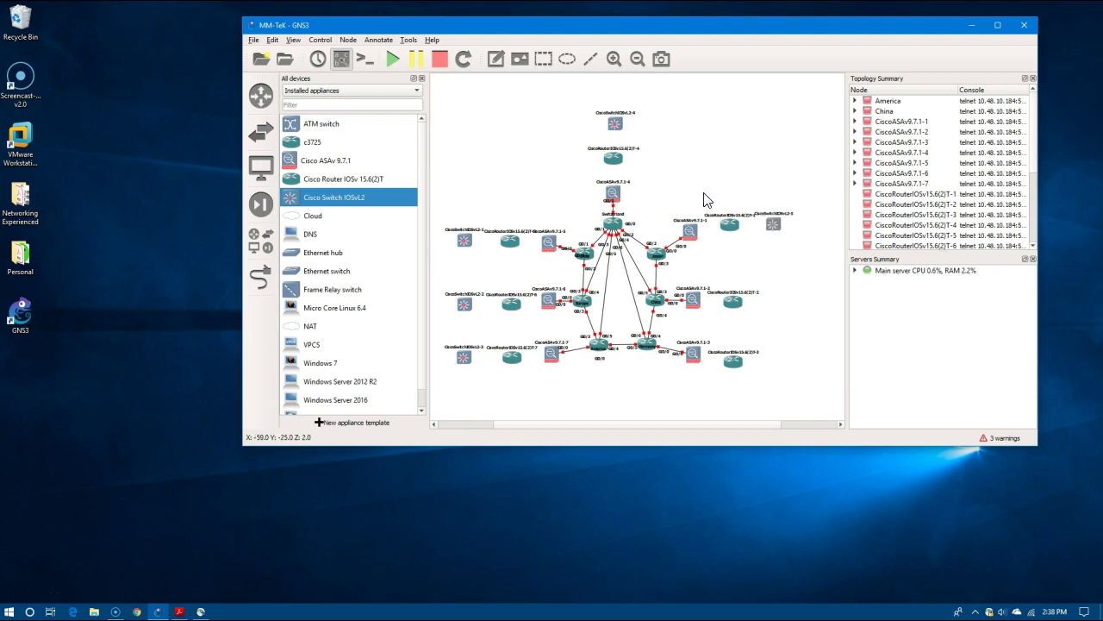
Duplicate the IOSvL2 switch twice more and place the copies beside the outer routers at the China and Germany sites.
{"action": "right_click", "coordinate": [772, 223]}
{"action": "left_click", "coordinate": [783, 266]}
{"action": "left_click_drag", "start_coordinate": [780, 237], "coordinate": [780, 366]}
{"action": "right_click", "coordinate": [780, 303]}
{"action": "left_click", "coordinate": [801, 349]}
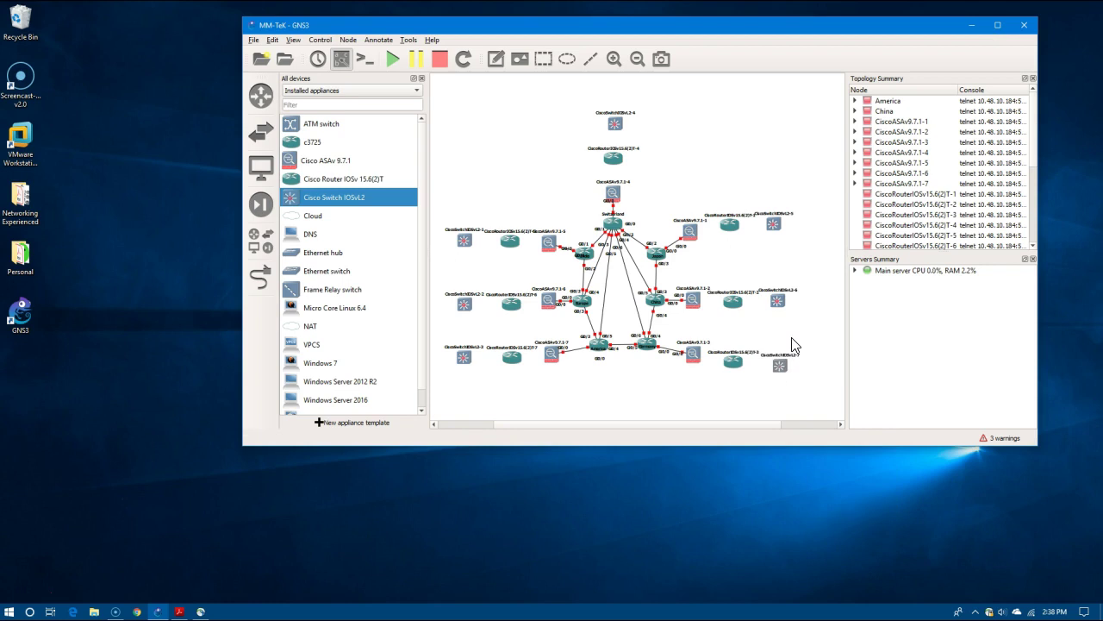
Add a second IOSvL2 switch by duplication at China, Germany and the site above China, outside each existing switch.
{"action": "right_click", "coordinate": [774, 228]}
{"action": "left_click", "coordinate": [795, 272]}
{"action": "left_click_drag", "start_coordinate": [774, 226], "coordinate": [813, 365]}
{"action": "right_click", "coordinate": [810, 226]}
{"action": "left_click", "coordinate": [832, 270]}
{"action": "right_click", "coordinate": [814, 304]}
{"action": "left_click", "coordinate": [836, 349]}
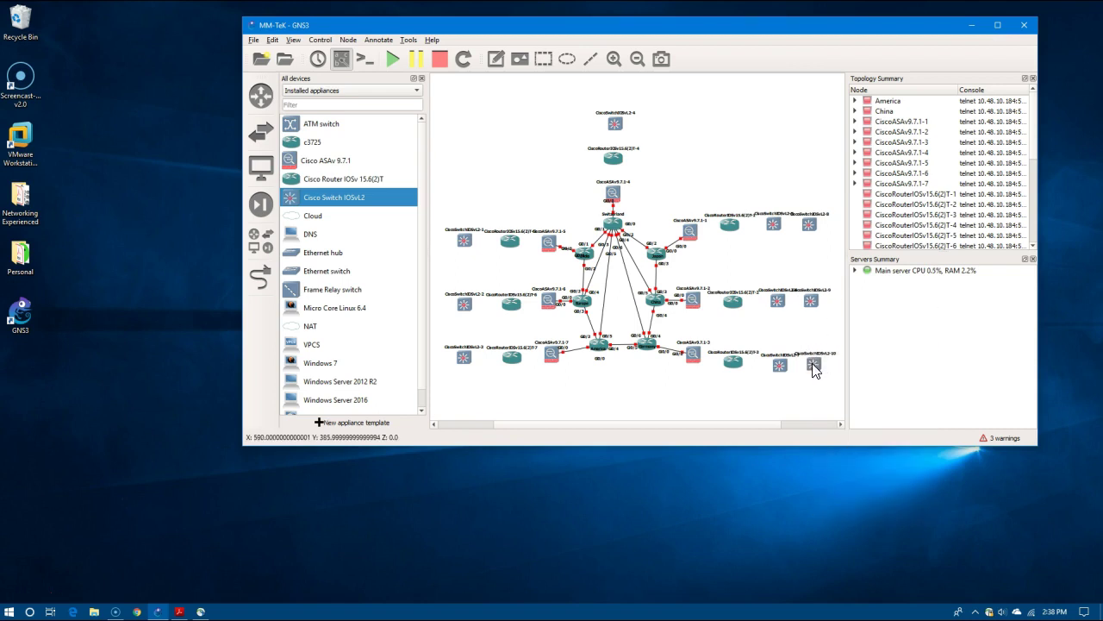
Duplicate the switches at the India, Europe and America sites and place each copy outside the existing one.
{"action": "left_click_drag", "start_coordinate": [501, 425], "coordinate": [479, 431]}
{"action": "right_click", "coordinate": [497, 243]}
{"action": "left_click", "coordinate": [513, 291]}
{"action": "left_click_drag", "start_coordinate": [492, 241], "coordinate": [461, 244]}
{"action": "right_click", "coordinate": [496, 305]}
{"action": "left_click", "coordinate": [518, 356]}
{"action": "left_click_drag", "start_coordinate": [494, 306], "coordinate": [467, 306]}
{"action": "right_click", "coordinate": [497, 360]}
{"action": "left_click", "coordinate": [518, 408]}
{"action": "left_click_drag", "start_coordinate": [494, 360], "coordinate": [455, 361]}
Duplicate the Switzerland site's IOSvL2 switch and place the copy directly above it.
{"action": "right_click", "coordinate": [647, 123]}
{"action": "left_click", "coordinate": [674, 174]}
{"action": "left_click_drag", "start_coordinate": [647, 123], "coordinate": [646, 94]}
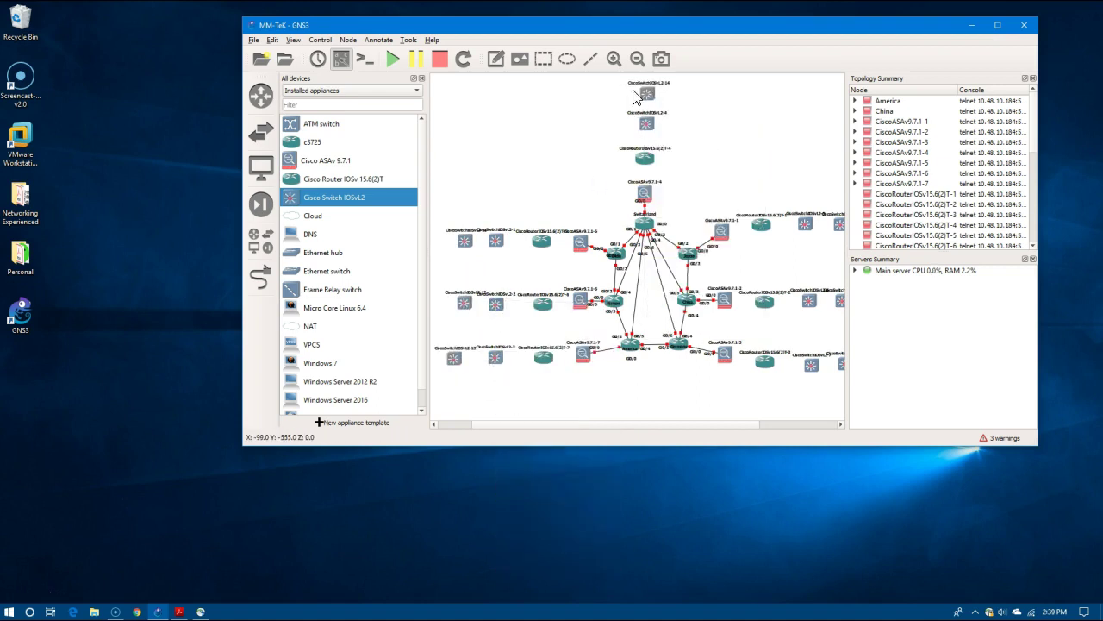
Link the India, Europe and America firewalls to their neighbouring IOSv routers, using Gi0/1 at both ends.
{"action": "left_click", "coordinate": [257, 283]}
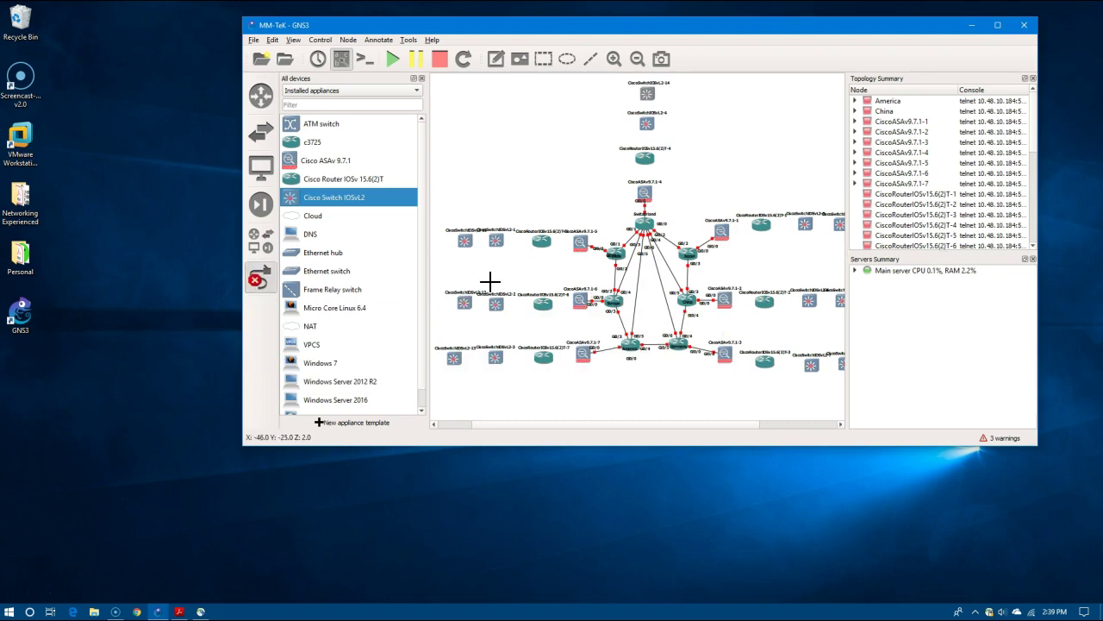
{"action": "left_click", "coordinate": [581, 246]}
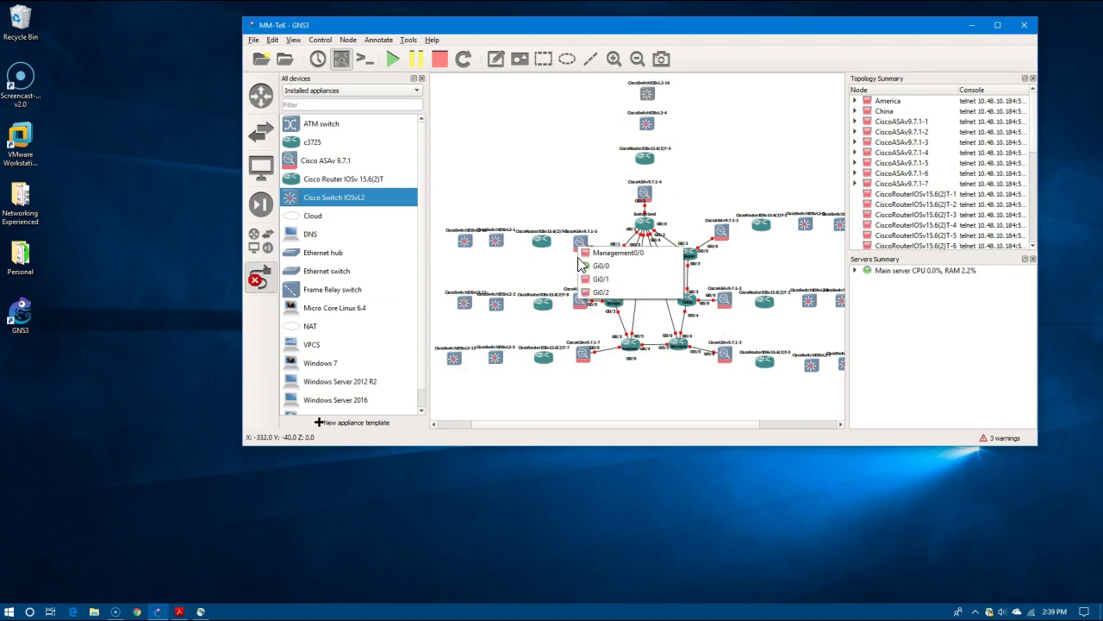
{"action": "left_click", "coordinate": [586, 279]}
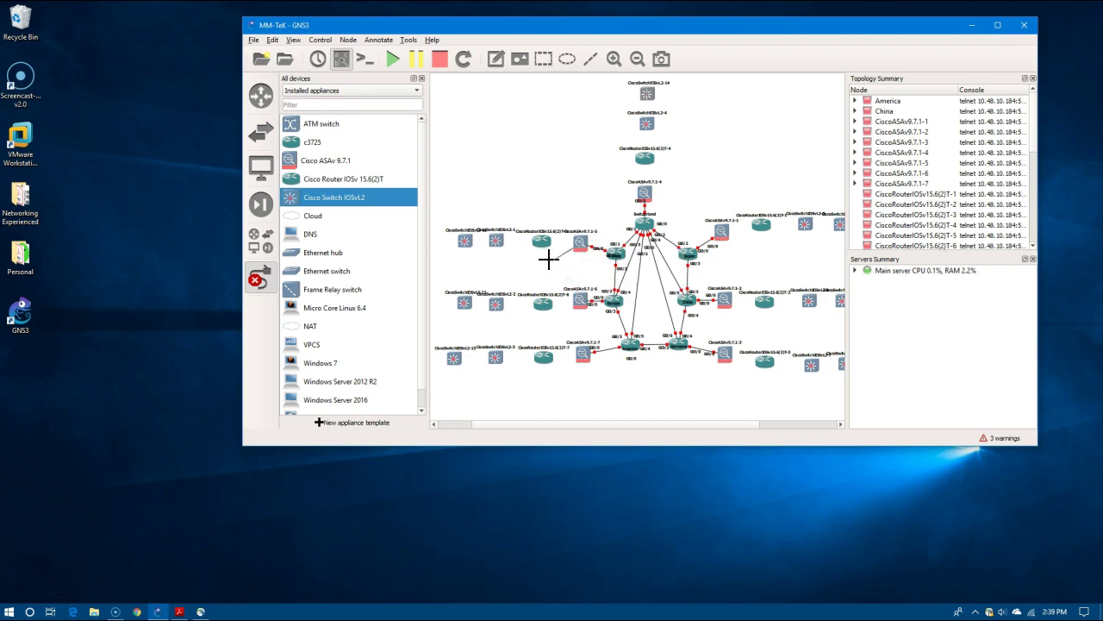
{"action": "left_click", "coordinate": [541, 241]}
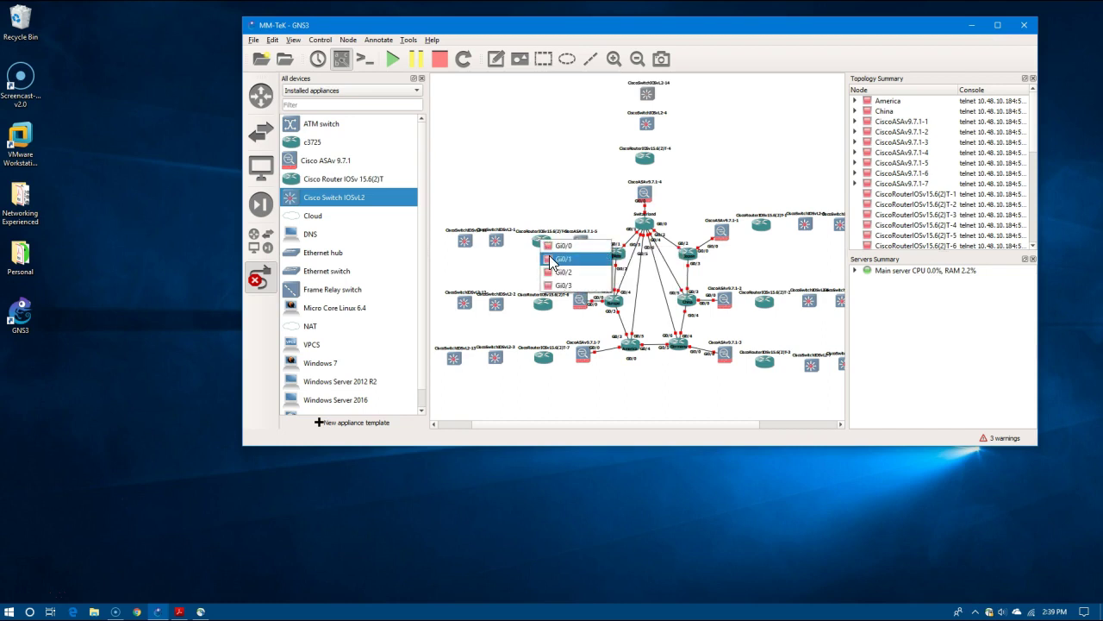
{"action": "left_click", "coordinate": [552, 259]}
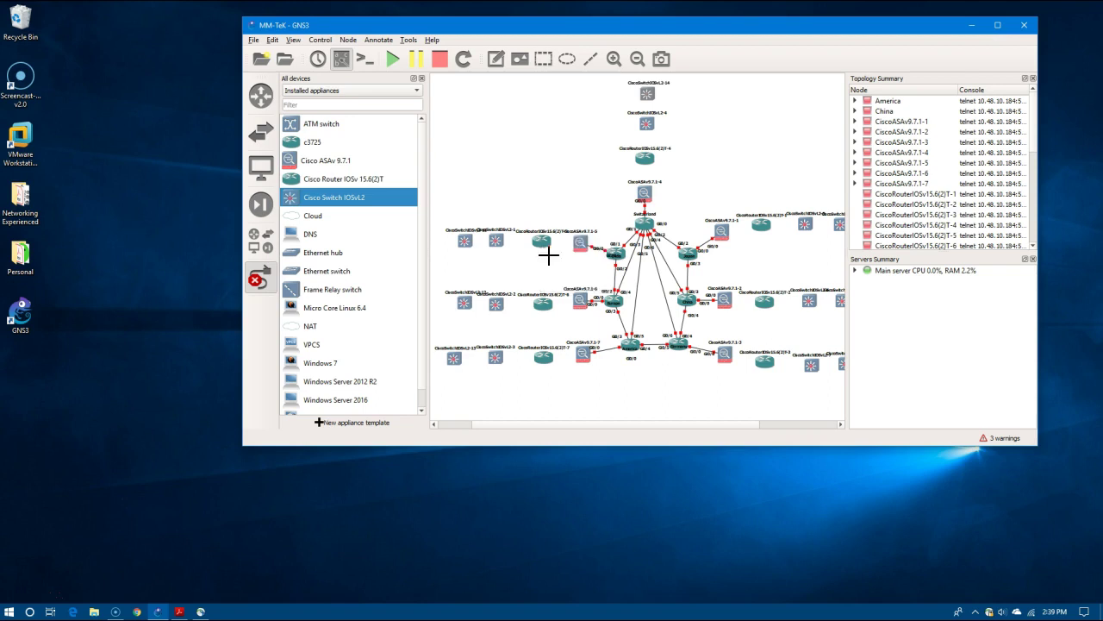
{"action": "right_click", "coordinate": [578, 298]}
{"action": "left_click", "coordinate": [475, 317]}
Link the firewalls at China and the site above it to their neighbouring IOSv routers, Gi0/1 to Gi0/1.
{"action": "left_click", "coordinate": [722, 228]}
{"action": "left_click", "coordinate": [741, 261]}
{"action": "left_click", "coordinate": [761, 225]}
{"action": "left_click", "coordinate": [779, 247]}
{"action": "left_click", "coordinate": [722, 306]}
{"action": "left_click", "coordinate": [744, 339]}
{"action": "left_click", "coordinate": [767, 302]}
{"action": "left_click", "coordinate": [783, 322]}
Link the Germany and Switzerland firewalls to their neighbouring IOSv routers, Gi0/1 to Gi0/1.
{"action": "left_click", "coordinate": [725, 351]}
{"action": "left_click", "coordinate": [743, 383]}
{"action": "left_click", "coordinate": [765, 359]}
{"action": "left_click", "coordinate": [781, 379]}
{"action": "left_click", "coordinate": [646, 190]}
{"action": "left_click", "coordinate": [663, 223]}
{"action": "left_click", "coordinate": [642, 157]}
{"action": "left_click", "coordinate": [656, 180]}
Link Gi0/2 of the India site's outer router to the nearer switch's Gi0/1, and join the two India switches on Gi0/2.
{"action": "left_click", "coordinate": [532, 238]}
{"action": "left_click", "coordinate": [547, 272]}
{"action": "left_click", "coordinate": [497, 237]}
{"action": "left_click", "coordinate": [510, 257]}
{"action": "left_click", "coordinate": [493, 239]}
{"action": "left_click", "coordinate": [502, 272]}
{"action": "left_click", "coordinate": [467, 240]}
{"action": "left_click", "coordinate": [475, 272]}
Link Gi0/2 of the Europe site's outer router to the nearer switch's Gi0/1, and join the two Europe switches on Gi0/2.
{"action": "left_click", "coordinate": [542, 306]}
{"action": "left_click", "coordinate": [553, 342]}
{"action": "left_click", "coordinate": [497, 304]}
{"action": "left_click", "coordinate": [507, 324]}
{"action": "left_click", "coordinate": [497, 308]}
{"action": "left_click", "coordinate": [506, 342]}
{"action": "left_click", "coordinate": [467, 303]}
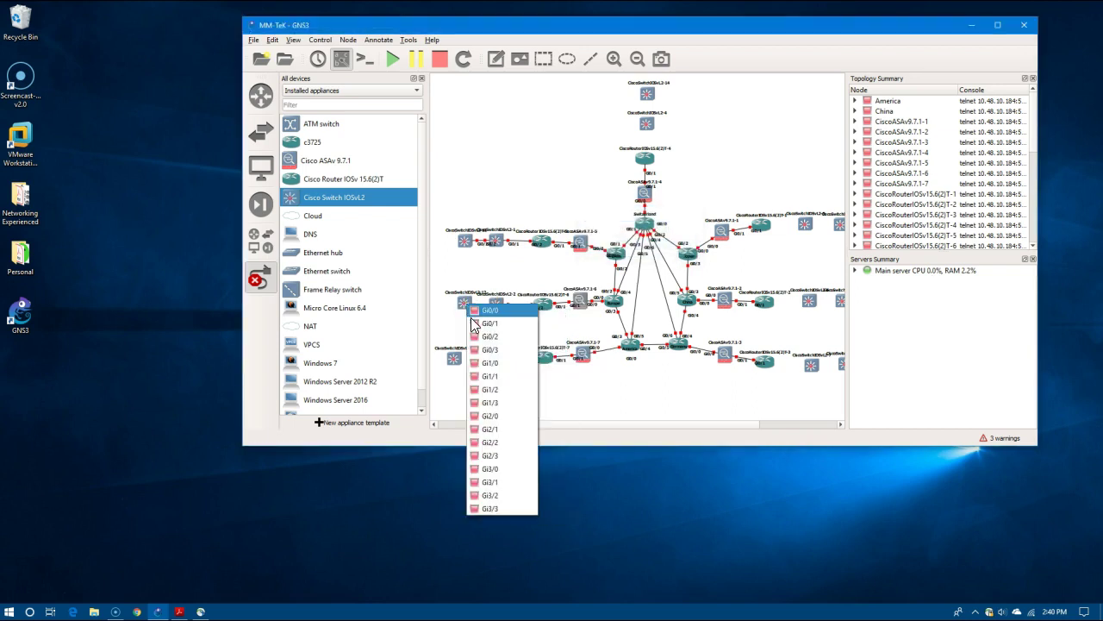
{"action": "left_click", "coordinate": [480, 336]}
Link Gi0/2 of the America site's outer router to the nearer switch, and connect that switch to the outermost one.
{"action": "left_click", "coordinate": [539, 357]}
{"action": "left_click", "coordinate": [549, 392]}
{"action": "left_click", "coordinate": [497, 358]}
{"action": "left_click", "coordinate": [505, 401]}
{"action": "left_click", "coordinate": [452, 356]}
{"action": "left_click", "coordinate": [461, 399]}
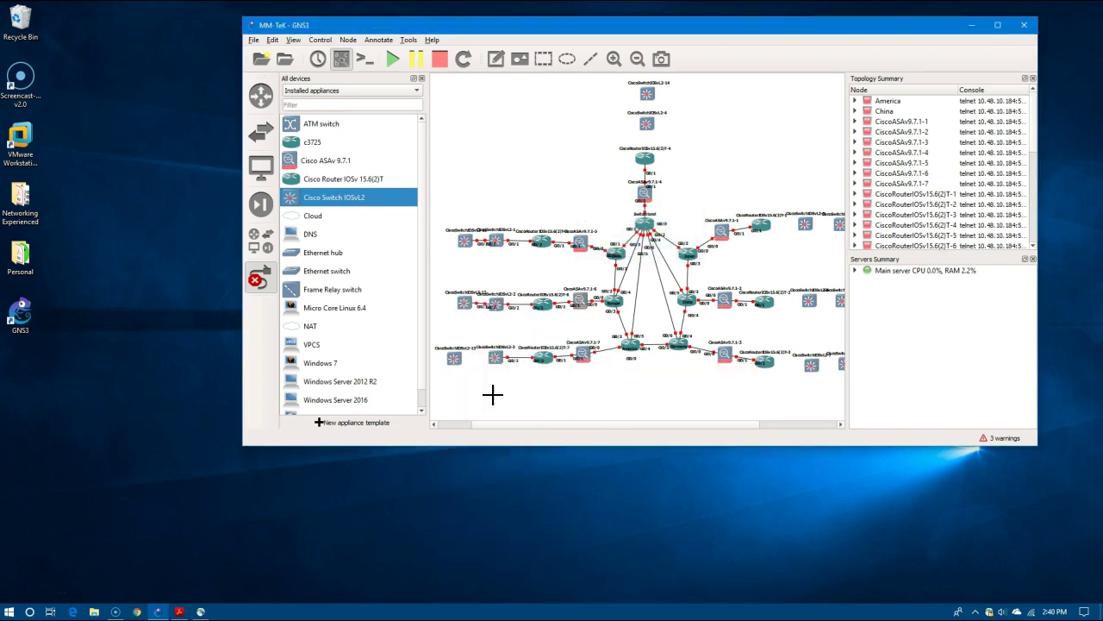
Link the Germany site's outer router to the nearer switch on Gi0/2, and join the two Germany switches on Gi0/3.
{"action": "left_click", "coordinate": [772, 365]}
{"action": "left_click", "coordinate": [781, 399]}
{"action": "left_click", "coordinate": [817, 367]}
{"action": "left_click", "coordinate": [825, 400]}
{"action": "left_click", "coordinate": [817, 362]}
{"action": "left_click", "coordinate": [833, 409]}
{"action": "left_click", "coordinate": [843, 362]}
{"action": "left_click", "coordinate": [856, 411]}
Link the China site's outer router to the nearer switch on Gi0/2, and join the two China switches on Gi0/3.
{"action": "left_click", "coordinate": [764, 301]}
{"action": "left_click", "coordinate": [773, 336]}
{"action": "left_click", "coordinate": [810, 303]}
{"action": "left_click", "coordinate": [820, 337]}
{"action": "left_click", "coordinate": [814, 303]}
{"action": "left_click", "coordinate": [827, 350]}
{"action": "left_click", "coordinate": [839, 299]}
{"action": "left_click", "coordinate": [852, 346]}
At the site above China, link the outer router to the nearer switch on Gi0/2 and join both switches on Gi0/3.
{"action": "left_click", "coordinate": [766, 223]}
{"action": "left_click", "coordinate": [775, 257]}
{"action": "left_click", "coordinate": [807, 223]}
{"action": "left_click", "coordinate": [815, 255]}
{"action": "left_click", "coordinate": [807, 221]}
{"action": "left_click", "coordinate": [819, 268]}
{"action": "left_click", "coordinate": [838, 222]}
{"action": "left_click", "coordinate": [848, 269]}
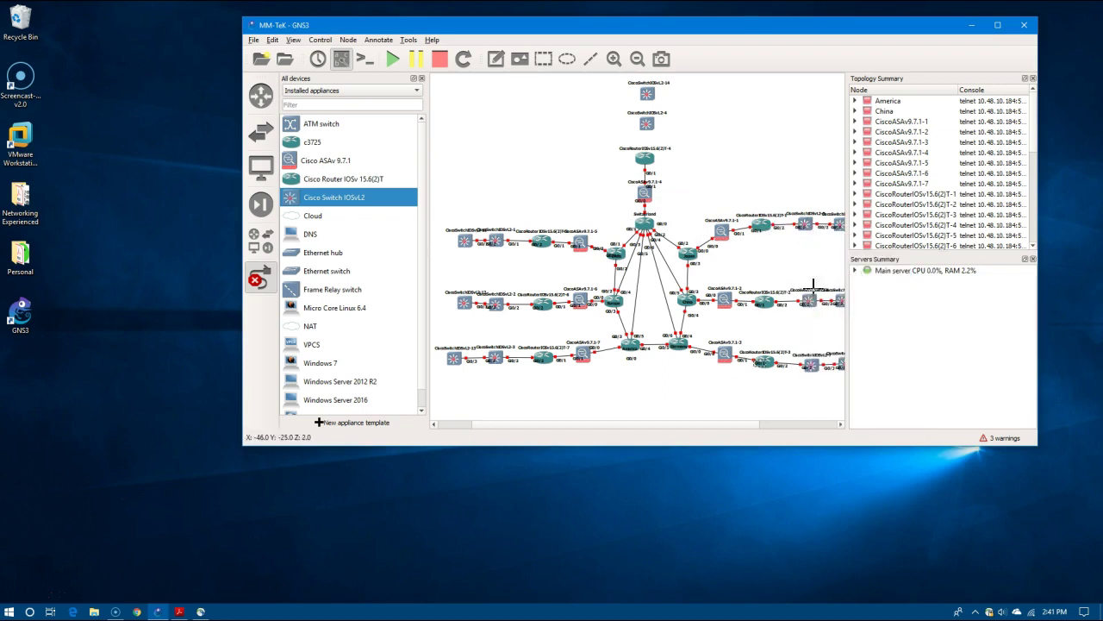
Link the Switzerland site's outer router to the nearer switch on Gi0/2, and connect that switch's Gi0/3 to the topmost switch.
{"action": "left_click", "coordinate": [646, 160]}
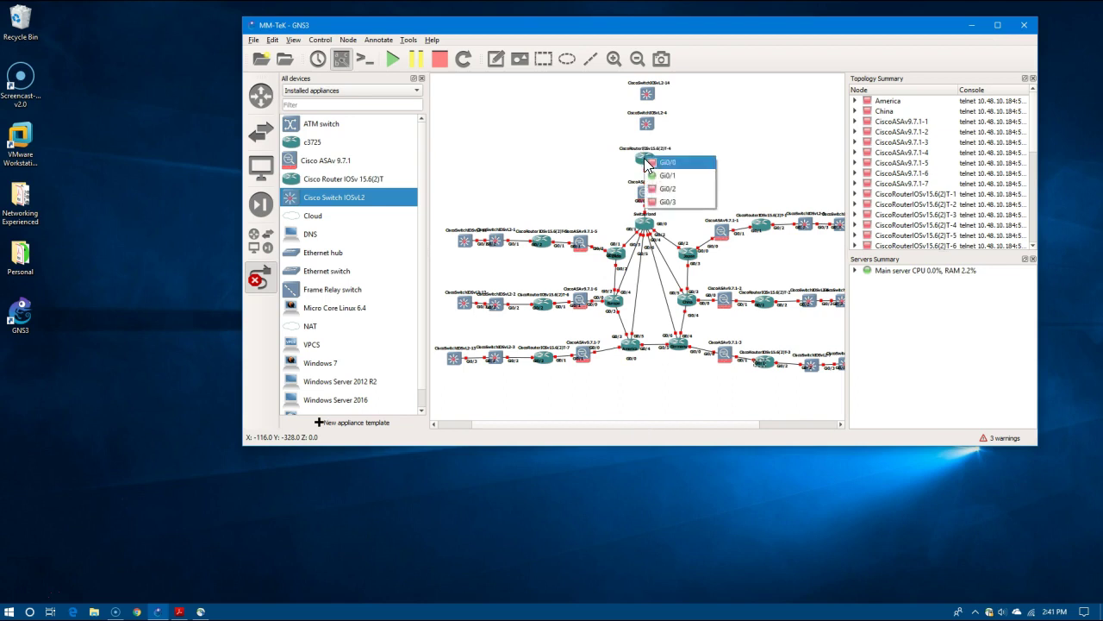
{"action": "left_click", "coordinate": [660, 189]}
{"action": "left_click", "coordinate": [651, 126]}
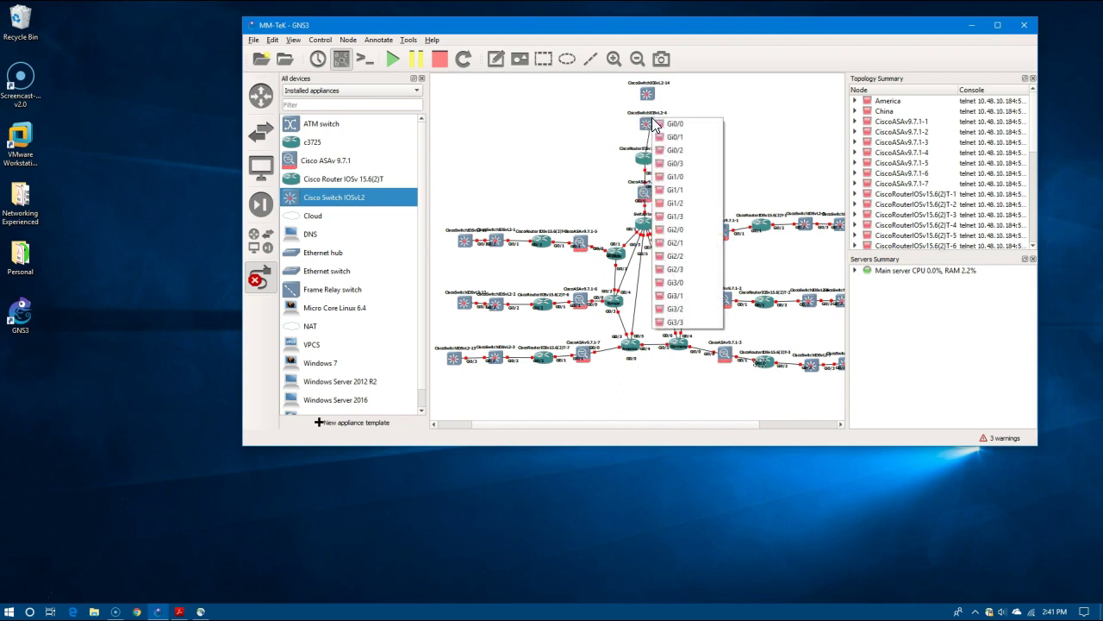
{"action": "left_click", "coordinate": [664, 152]}
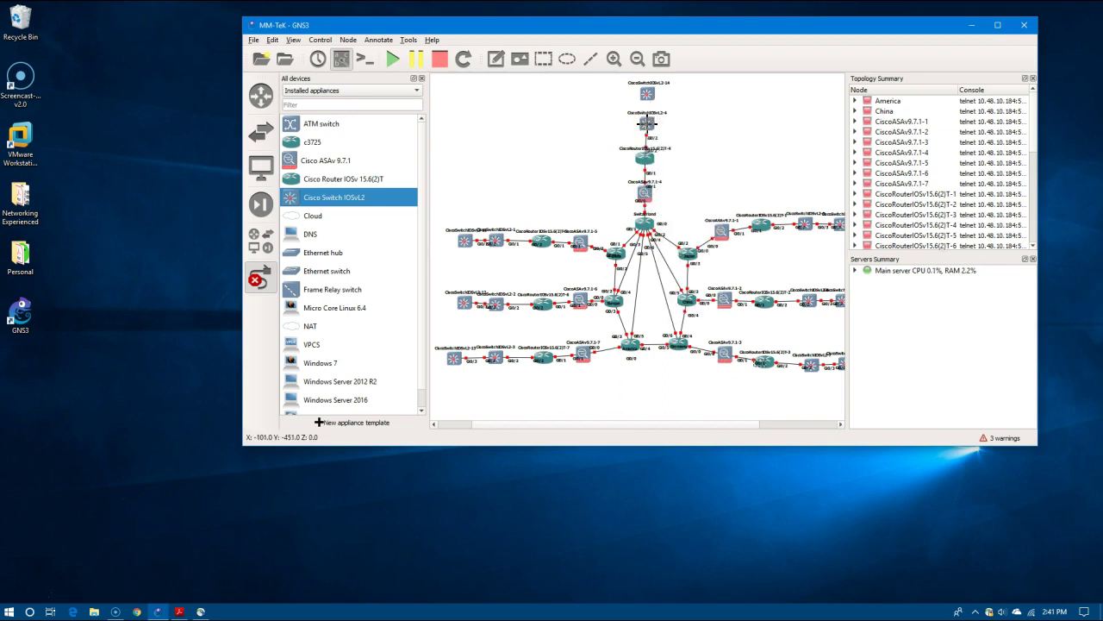
{"action": "left_click", "coordinate": [647, 123]}
{"action": "left_click", "coordinate": [664, 170]}
{"action": "left_click", "coordinate": [652, 93]}
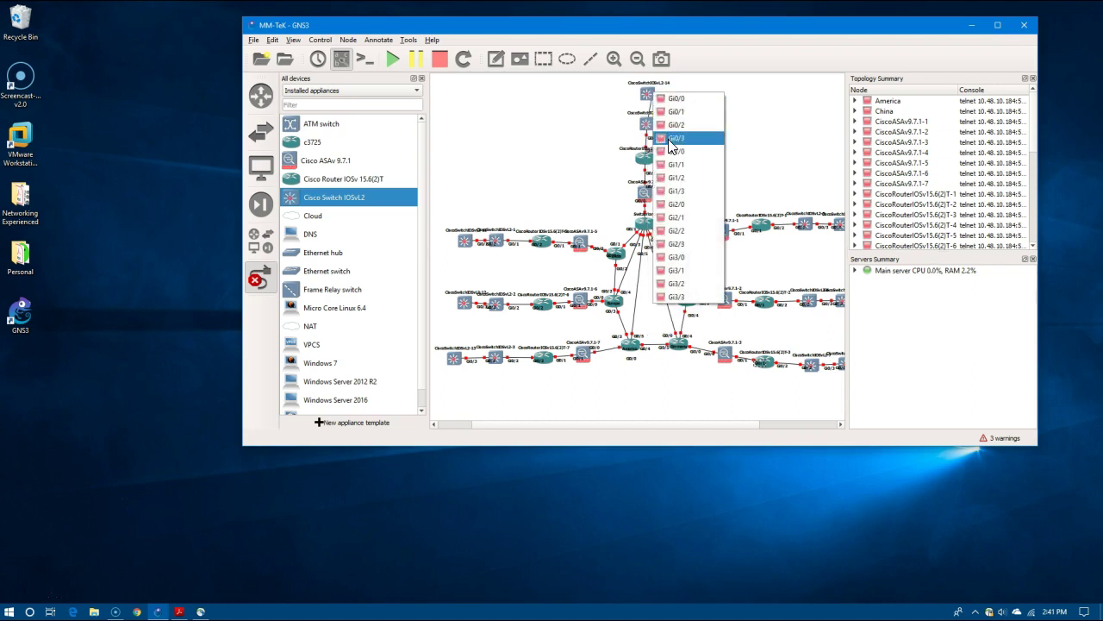
{"action": "left_click", "coordinate": [667, 128]}
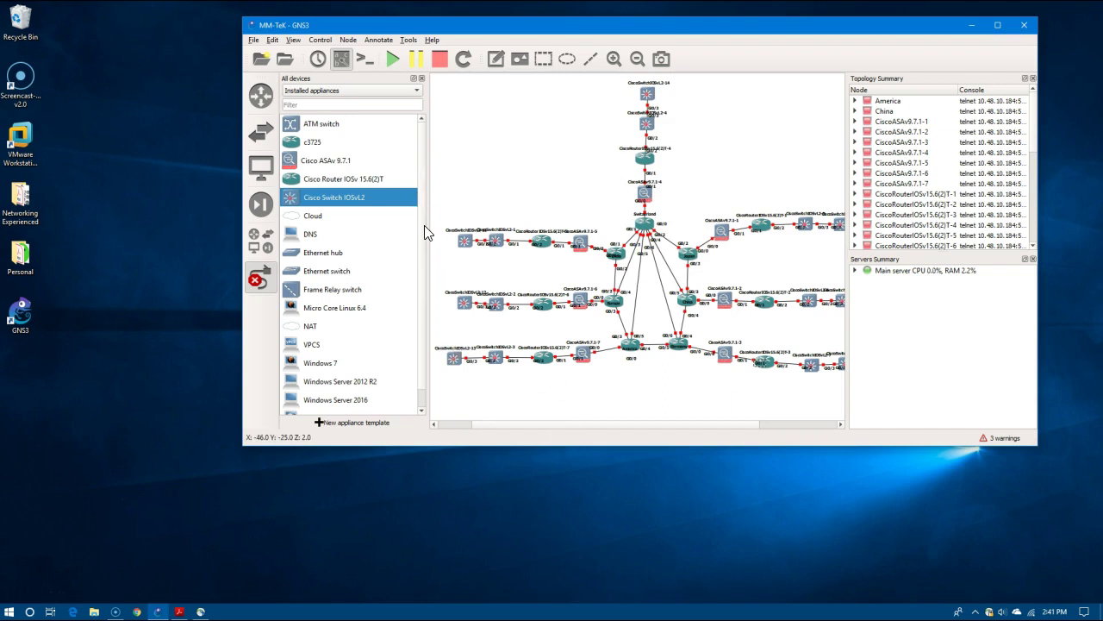
Add VPCS hosts above and below the switches at the India and Europe sites.
{"action": "scroll", "coordinate": [419, 273], "scroll_direction": "down", "scroll_amount": 1}
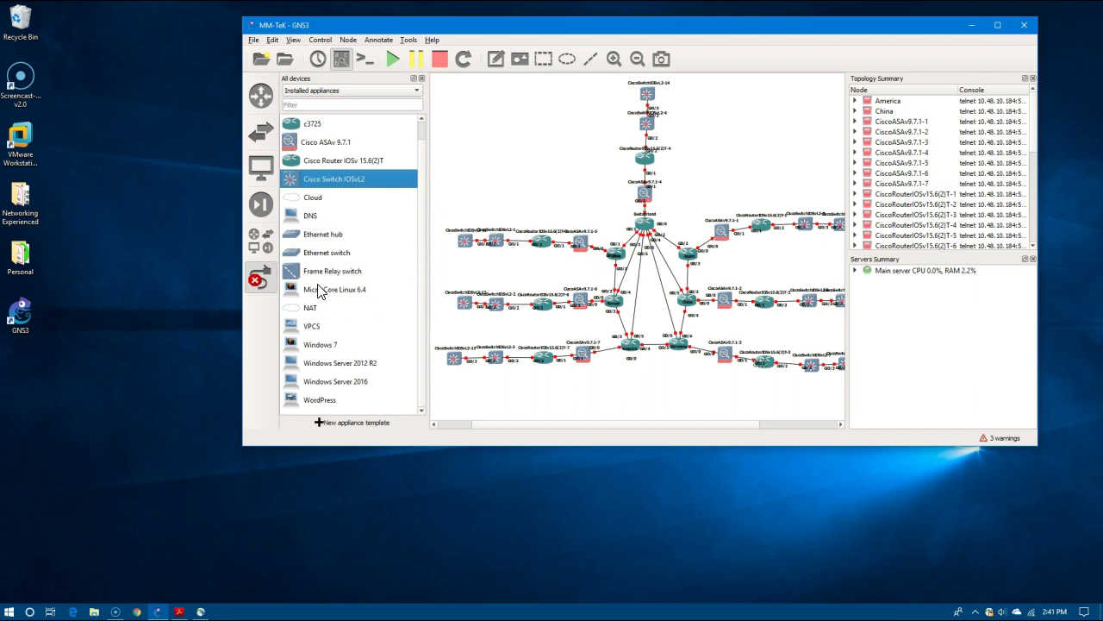
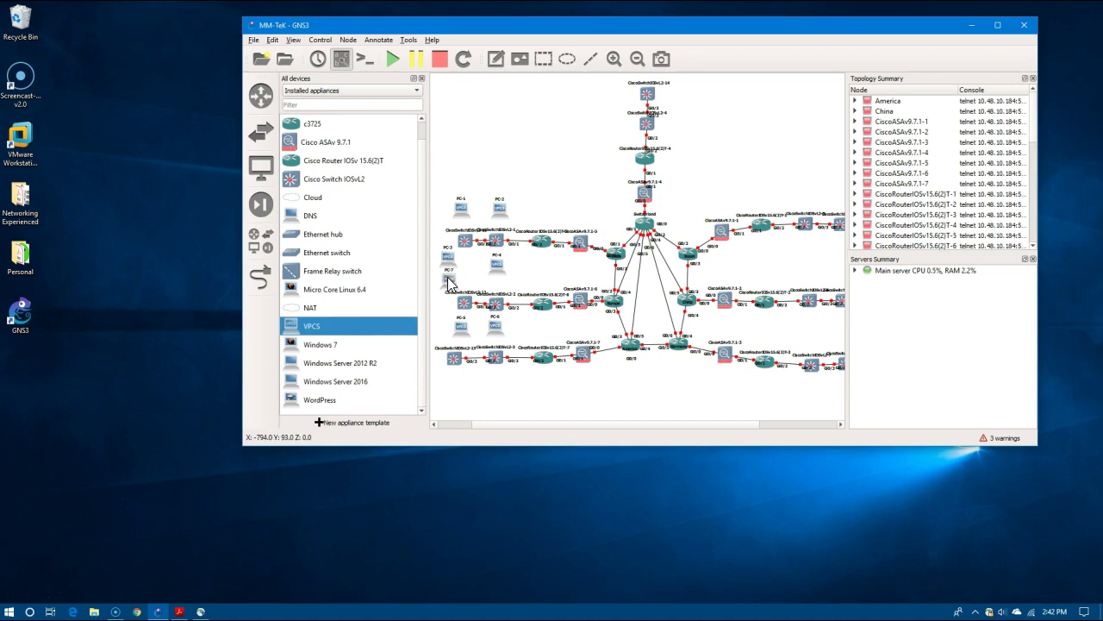
{"action": "left_click_drag", "start_coordinate": [345, 325], "coordinate": [509, 284]}
{"action": "left_click_drag", "start_coordinate": [316, 324], "coordinate": [451, 335]}
{"action": "left_click_drag", "start_coordinate": [323, 326], "coordinate": [486, 325]}
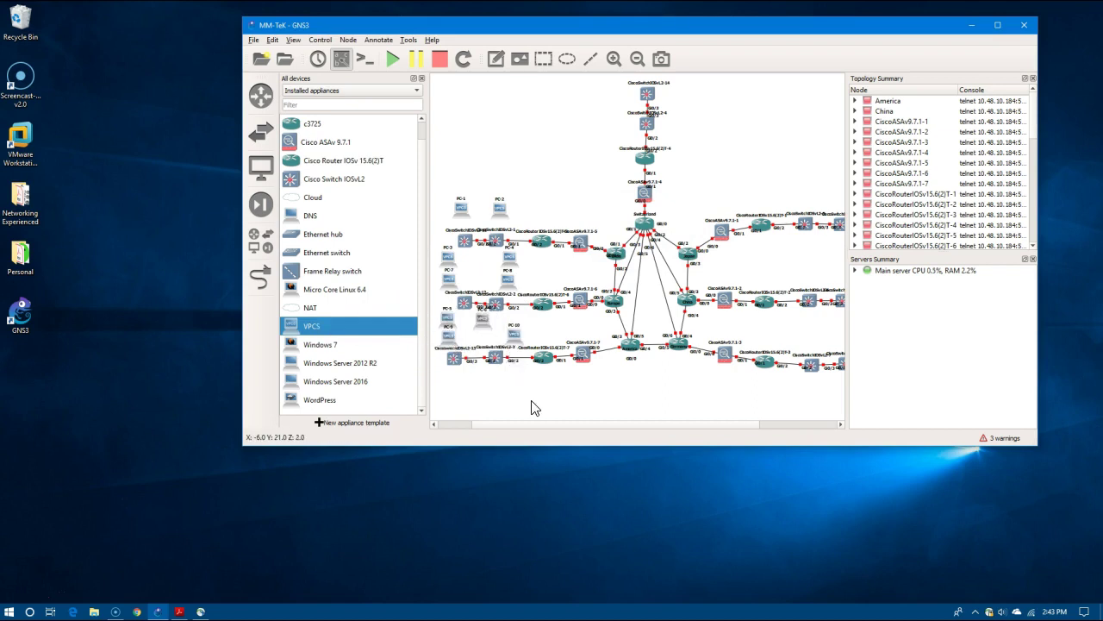
Move the America site's devices down to make room and arrange the VPCS hosts above its switches.
{"action": "left_click_drag", "start_coordinate": [600, 379], "coordinate": [432, 331]}
{"action": "left_click_drag", "start_coordinate": [455, 358], "coordinate": [455, 380]}
{"action": "left_click", "coordinate": [473, 358]}
{"action": "left_click_drag", "start_coordinate": [483, 343], "coordinate": [455, 348]}
{"action": "left_click_drag", "start_coordinate": [521, 357], "coordinate": [503, 351]}
Add a VPCS host below the America switches and duplicate it there.
{"action": "left_click_drag", "start_coordinate": [324, 328], "coordinate": [496, 406]}
{"action": "right_click", "coordinate": [454, 405]}
{"action": "left_click", "coordinate": [483, 198]}
Move the Germany site's devices down and add VPCS hosts in a row above its switches.
{"action": "left_click_drag", "start_coordinate": [709, 336], "coordinate": [767, 392]}
{"action": "left_click", "coordinate": [694, 400]}
{"action": "left_click_drag", "start_coordinate": [317, 328], "coordinate": [807, 369]}
Add a VPCS host below the Germany switches and duplicate it to form a row of four.
{"action": "left_click_drag", "start_coordinate": [370, 332], "coordinate": [740, 415]}
{"action": "right_click", "coordinate": [741, 411]}
{"action": "left_click", "coordinate": [780, 205]}
{"action": "right_click", "coordinate": [766, 412]}
{"action": "left_click", "coordinate": [795, 205]}
Duplicate a VPCS host above the Germany switches to the China site and copy it into a row of four below the China switches.
{"action": "right_click", "coordinate": [792, 352]}
{"action": "left_click", "coordinate": [821, 398]}
{"action": "left_click_drag", "start_coordinate": [819, 354], "coordinate": [718, 325]}
{"action": "right_click", "coordinate": [717, 325]}
{"action": "left_click", "coordinate": [747, 371]}
{"action": "right_click", "coordinate": [735, 324]}
{"action": "left_click", "coordinate": [757, 368]}
{"action": "right_click", "coordinate": [765, 320]}
{"action": "left_click", "coordinate": [789, 367]}
Duplicate the last VPCS host below the China switches into a row of four above them, plus one extra for the site above China.
{"action": "right_click", "coordinate": [791, 321]}
{"action": "left_click", "coordinate": [820, 368]}
{"action": "right_click", "coordinate": [713, 269]}
{"action": "left_click", "coordinate": [743, 314]}
{"action": "right_click", "coordinate": [739, 267]}
{"action": "left_click", "coordinate": [770, 314]}
{"action": "right_click", "coordinate": [766, 269]}
{"action": "left_click", "coordinate": [795, 314]}
{"action": "right_click", "coordinate": [791, 266]}
{"action": "left_click", "coordinate": [819, 310]}
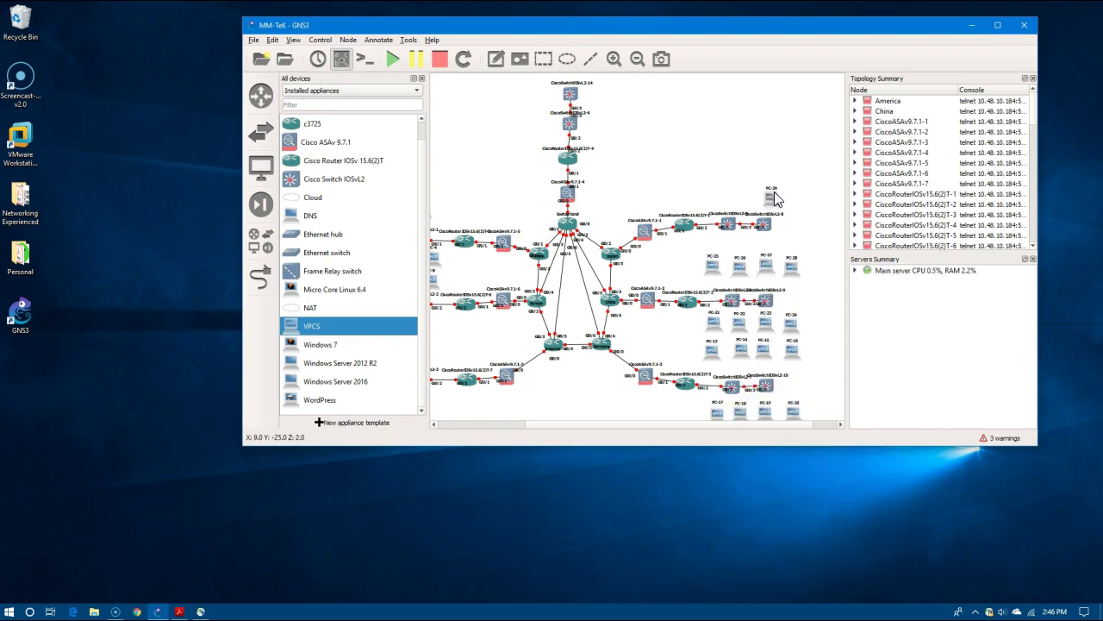
Duplicate the VPCS host at the site above China and place the copies above and below that site's two switches.
{"action": "right_click", "coordinate": [771, 197]}
{"action": "left_click", "coordinate": [800, 242]}
{"action": "right_click", "coordinate": [724, 195]}
{"action": "left_click", "coordinate": [726, 244]}
{"action": "left_click_drag", "start_coordinate": [729, 220], "coordinate": [765, 246]}
{"action": "right_click", "coordinate": [725, 247]}
{"action": "left_click", "coordinate": [762, 305]}
{"action": "left_click", "coordinate": [748, 265]}
{"action": "right_click", "coordinate": [728, 241]}
{"action": "left_click", "coordinate": [756, 290]}
{"action": "left_click_drag", "start_coordinate": [721, 268], "coordinate": [746, 198]}
Complete the rows of four VPCS hosts above and below the switches of the site above China with further duplicates.
{"action": "right_click", "coordinate": [794, 242]}
{"action": "left_click", "coordinate": [815, 288]}
{"action": "right_click", "coordinate": [795, 195]}
{"action": "left_click", "coordinate": [810, 241]}
{"action": "right_click", "coordinate": [725, 236]}
{"action": "left_click", "coordinate": [754, 283]}
{"action": "left_click_drag", "start_coordinate": [732, 247], "coordinate": [748, 242]}
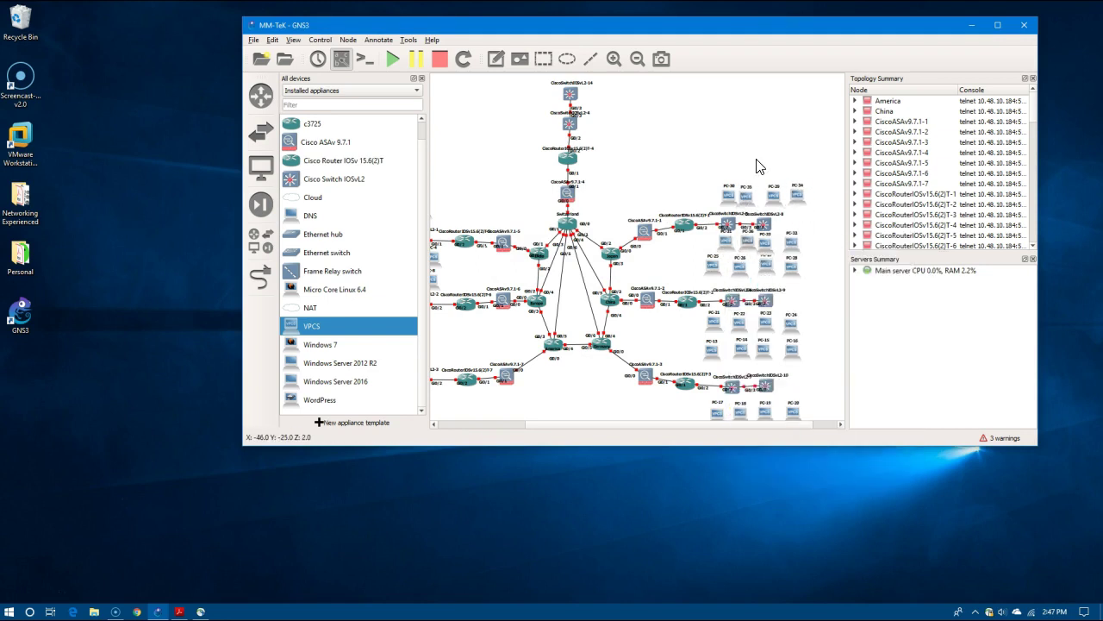
Add one VPCS host next to each of the seven Cisco ASAv firewalls.
{"action": "scroll", "coordinate": [419, 183], "scroll_direction": "up", "scroll_amount": 1}
{"action": "left_click", "coordinate": [415, 184]}
{"action": "scroll", "coordinate": [419, 200], "scroll_direction": "down", "scroll_amount": 1}
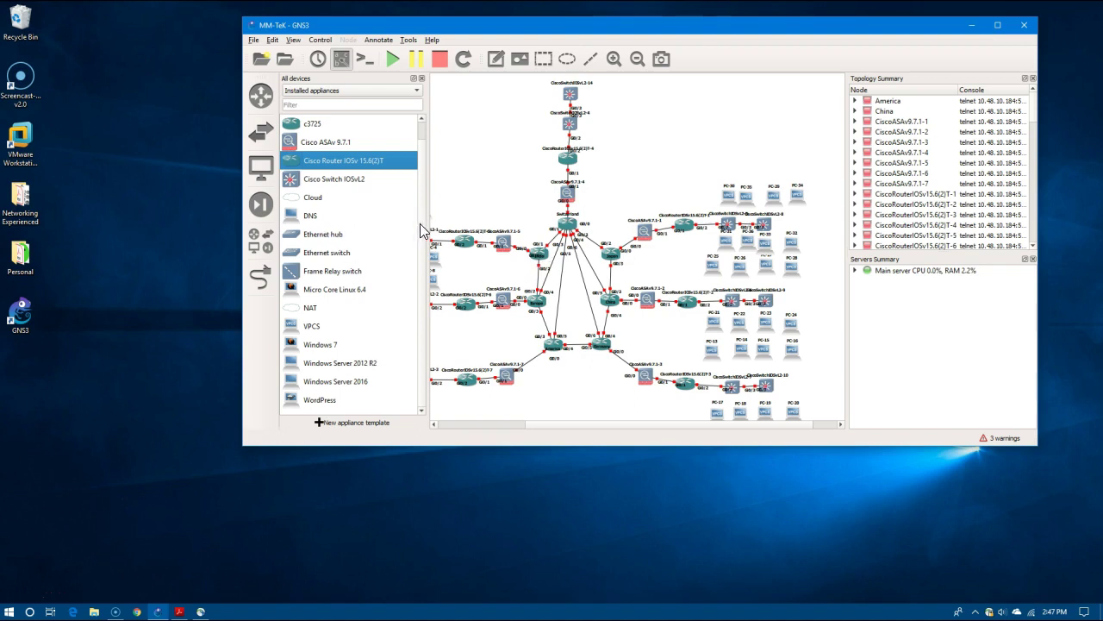
{"action": "scroll", "coordinate": [422, 229], "scroll_direction": "up", "scroll_amount": 1}
{"action": "scroll", "coordinate": [419, 196], "scroll_direction": "down", "scroll_amount": 1}
{"action": "left_click_drag", "start_coordinate": [317, 335], "coordinate": [652, 265]}
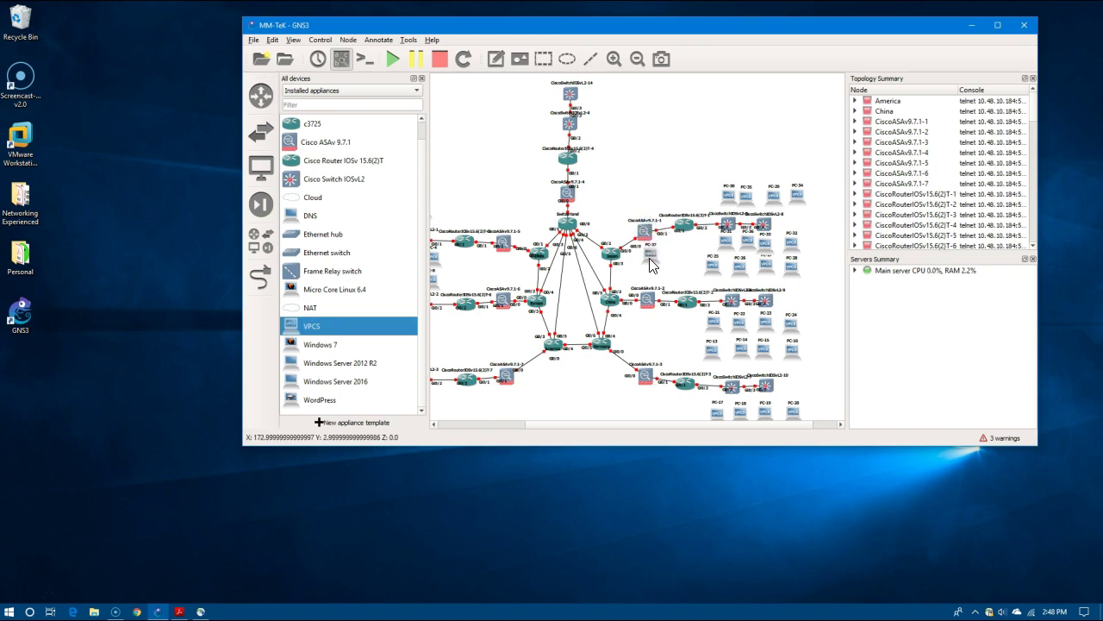
{"action": "left_click_drag", "start_coordinate": [326, 330], "coordinate": [657, 337]}
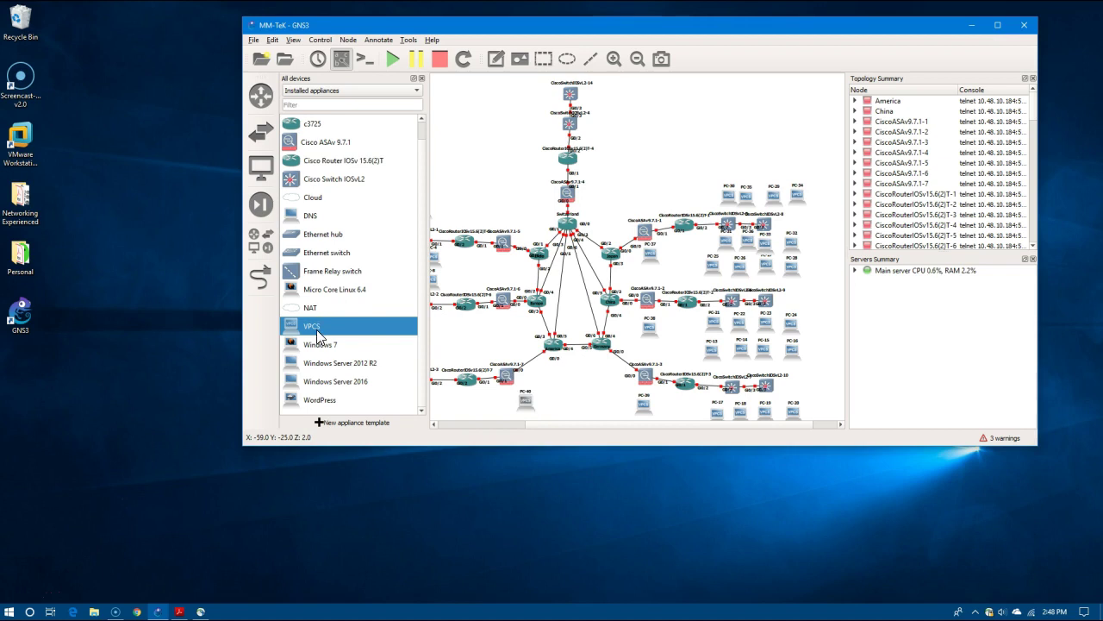
{"action": "left_click_drag", "start_coordinate": [318, 328], "coordinate": [522, 338]}
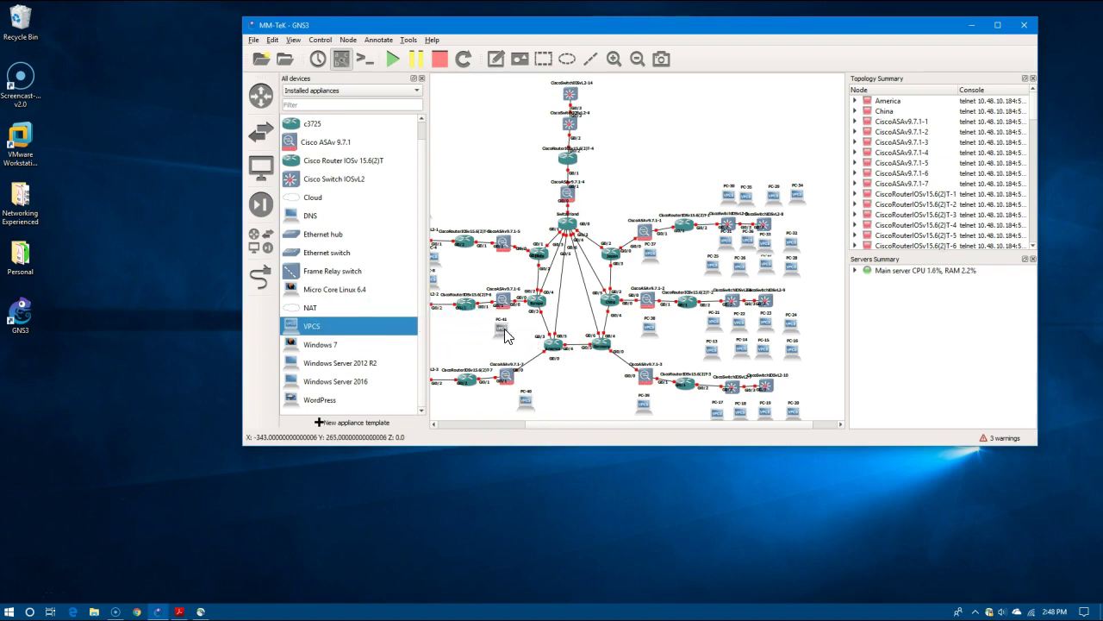
{"action": "left_click_drag", "start_coordinate": [338, 327], "coordinate": [501, 270]}
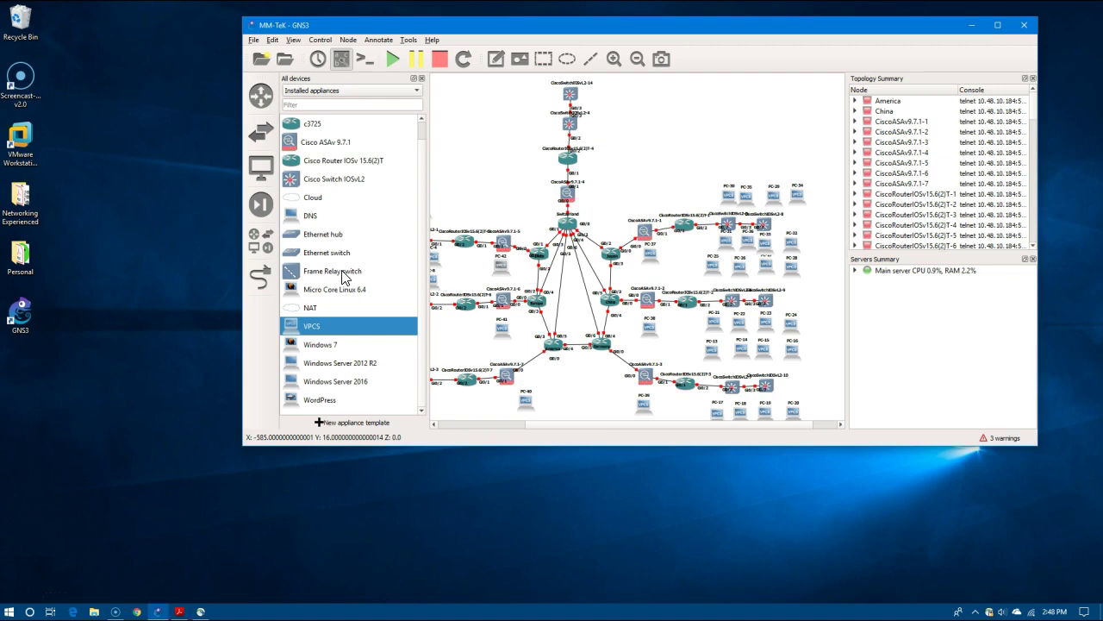
{"action": "left_click_drag", "start_coordinate": [302, 328], "coordinate": [599, 207]}
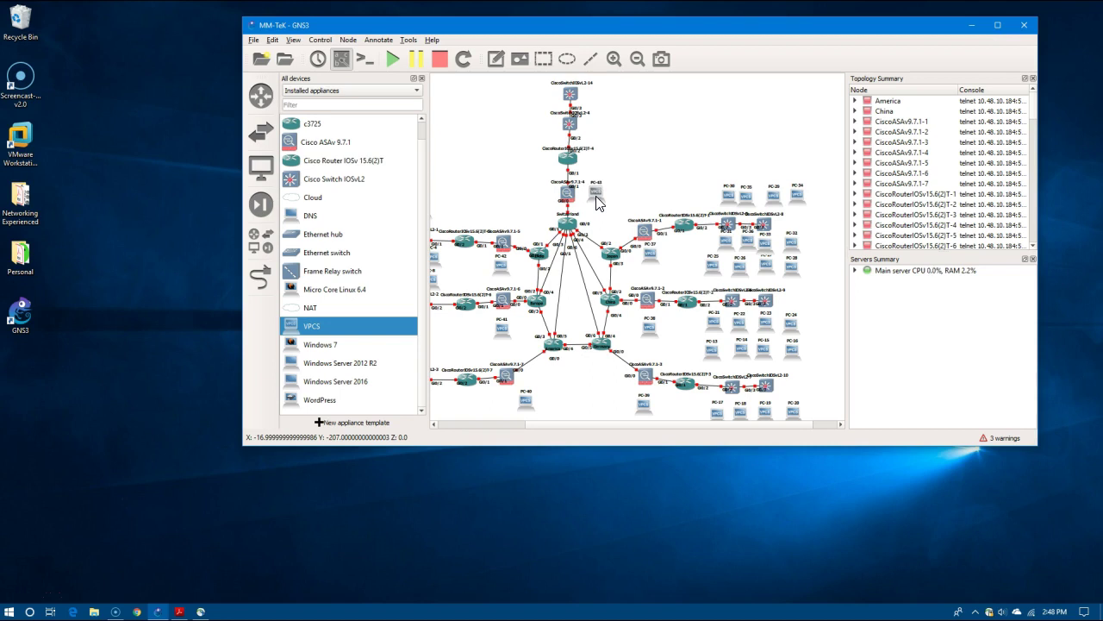
Add VPCS hosts in a group of four on each side of the topmost site's switches.
{"action": "left_click_drag", "start_coordinate": [336, 336], "coordinate": [623, 119]}
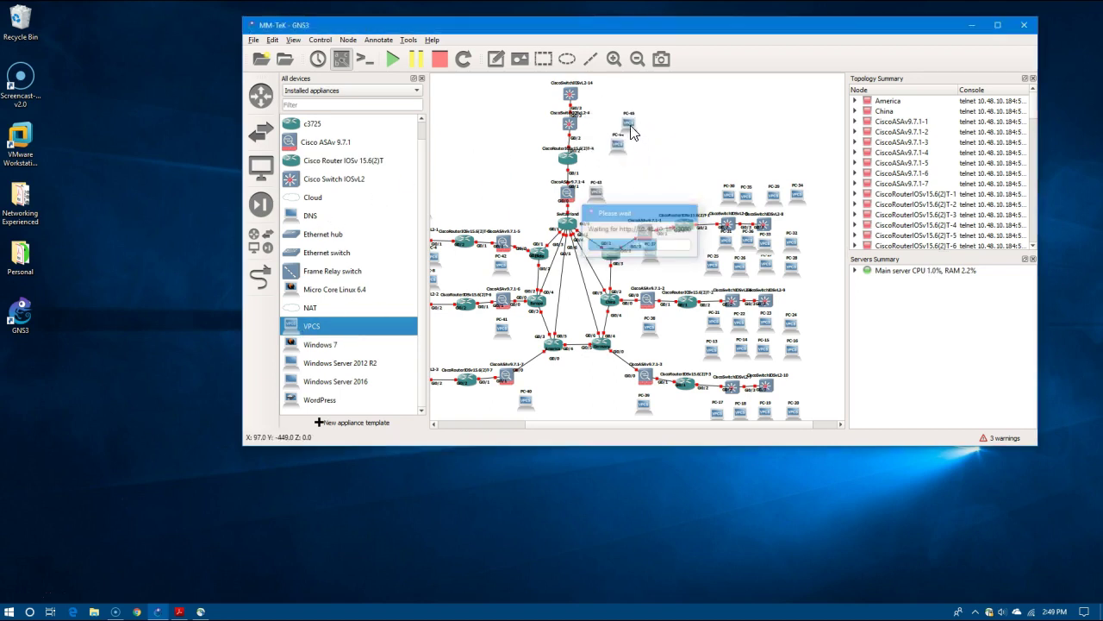
{"action": "left_click_drag", "start_coordinate": [301, 323], "coordinate": [617, 177]}
{"action": "left_click_drag", "start_coordinate": [319, 326], "coordinate": [503, 88]}
{"action": "right_click", "coordinate": [526, 128]}
{"action": "left_click", "coordinate": [536, 172]}
{"action": "right_click", "coordinate": [527, 104]}
{"action": "left_click", "coordinate": [548, 148]}
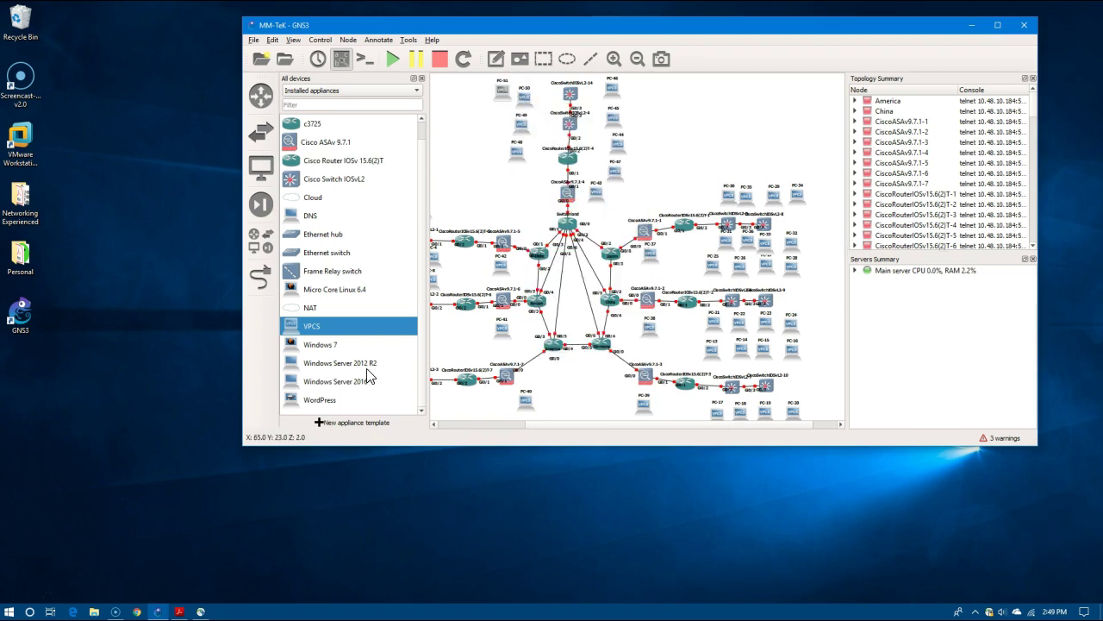
Link the topmost firewall and the three right-hand site firewalls to the VPCS hosts beside them.
{"action": "left_click", "coordinate": [260, 278]}
{"action": "left_click", "coordinate": [569, 195]}
{"action": "left_click", "coordinate": [599, 212]}
{"action": "left_click", "coordinate": [651, 251]}
{"action": "left_click", "coordinate": [657, 262]}
{"action": "left_click", "coordinate": [648, 229]}
{"action": "left_click", "coordinate": [655, 250]}
{"action": "left_click", "coordinate": [648, 305]}
{"action": "left_click", "coordinate": [653, 326]}
{"action": "left_click", "coordinate": [651, 329]}
{"action": "left_click", "coordinate": [647, 377]}
{"action": "left_click", "coordinate": [651, 399]}
Link the three left-hand site firewalls to the VPCS hosts beside them.
{"action": "left_click", "coordinate": [508, 378]}
{"action": "left_click", "coordinate": [530, 425]}
{"action": "left_click", "coordinate": [527, 400]}
{"action": "left_click", "coordinate": [534, 408]}
{"action": "left_click", "coordinate": [506, 298]}
{"action": "left_click", "coordinate": [518, 344]}
{"action": "left_click", "coordinate": [502, 328]}
{"action": "left_click", "coordinate": [511, 335]}
{"action": "left_click", "coordinate": [503, 266]}
{"action": "left_click", "coordinate": [510, 275]}
{"action": "left_click", "coordinate": [508, 241]}
{"action": "left_click", "coordinate": [519, 286]}
Link PC-17 and PC-18 below the Germany switches to free ports on the inner switch, using Gi1/0 for PC-17.
{"action": "left_click", "coordinate": [719, 414]}
{"action": "left_click", "coordinate": [728, 422]}
{"action": "left_click", "coordinate": [734, 390]}
{"action": "left_click", "coordinate": [763, 453]}
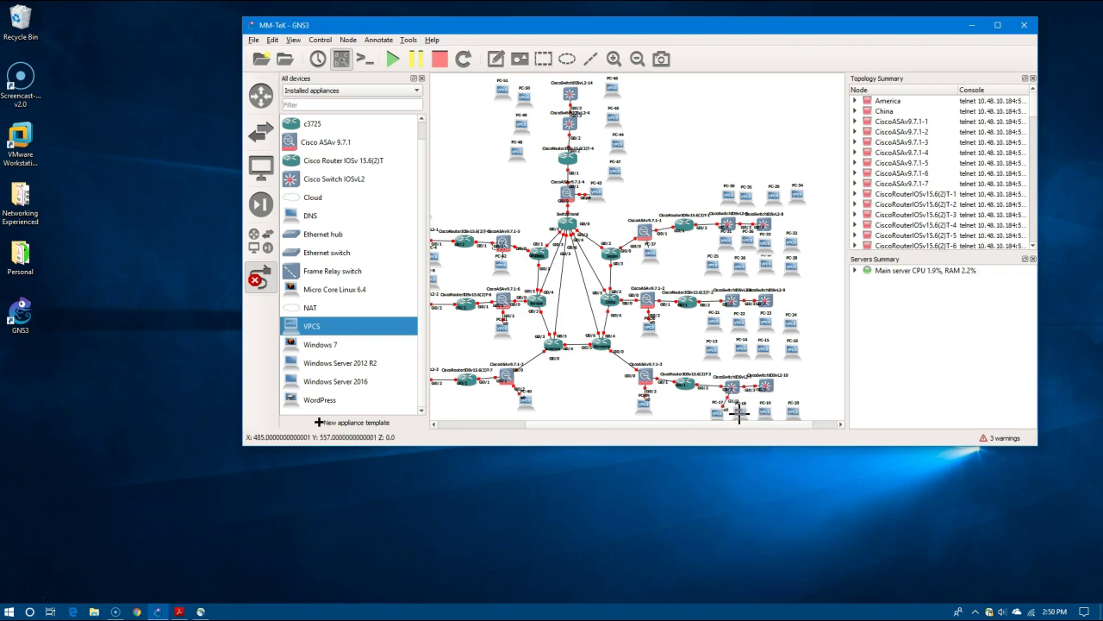
{"action": "left_click", "coordinate": [735, 385]}
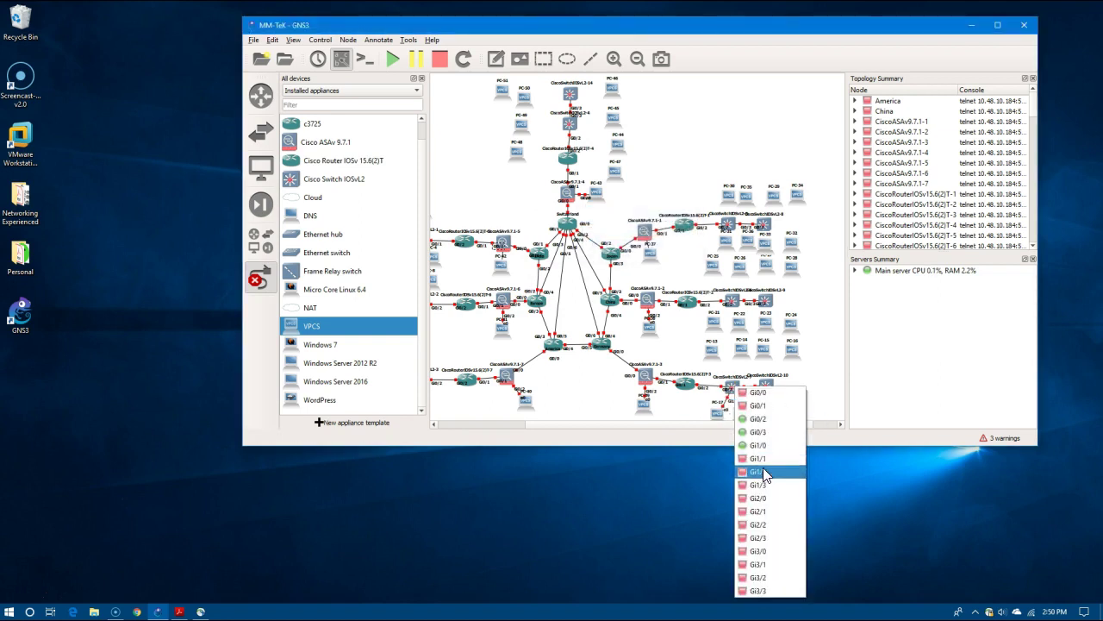
{"action": "left_click", "coordinate": [767, 466]}
Link PC-19 and PC-20 below the Germany switches to free ports on the outer switch.
{"action": "left_click", "coordinate": [768, 385]}
{"action": "left_click", "coordinate": [786, 450]}
{"action": "left_click", "coordinate": [766, 412]}
{"action": "left_click", "coordinate": [786, 422]}
{"action": "left_click", "coordinate": [766, 389]}
{"action": "left_click", "coordinate": [785, 471]}
{"action": "left_click", "coordinate": [795, 413]}
{"action": "left_click", "coordinate": [809, 423]}
Link the two right-hand VPCS hosts above the Germany switches to free ports on the outer switch.
{"action": "left_click", "coordinate": [764, 383]}
{"action": "left_click", "coordinate": [791, 437]}
{"action": "left_click", "coordinate": [794, 348]}
{"action": "left_click", "coordinate": [806, 358]}
{"action": "left_click", "coordinate": [770, 383]}
{"action": "left_click", "coordinate": [787, 482]}
{"action": "left_click", "coordinate": [765, 349]}
{"action": "left_click", "coordinate": [773, 359]}
Link the two left-hand VPCS hosts above the Germany switches to free ports on the inner switch.
{"action": "left_click", "coordinate": [737, 385]}
{"action": "left_click", "coordinate": [757, 485]}
{"action": "left_click", "coordinate": [740, 345]}
{"action": "left_click", "coordinate": [749, 353]}
{"action": "left_click", "coordinate": [712, 356]}
{"action": "left_click", "coordinate": [720, 366]}
{"action": "left_click", "coordinate": [735, 388]}
{"action": "left_click", "coordinate": [752, 500]}
Link the two left-hand VPCS hosts below the China switches to Gi1/0 and Gi1/1 of the inner switch.
{"action": "left_click", "coordinate": [718, 321]}
{"action": "left_click", "coordinate": [726, 330]}
{"action": "left_click", "coordinate": [736, 301]}
{"action": "left_click", "coordinate": [754, 360]}
{"action": "left_click", "coordinate": [742, 321]}
{"action": "left_click", "coordinate": [749, 331]}
{"action": "left_click", "coordinate": [737, 301]}
{"action": "left_click", "coordinate": [753, 374]}
Link the two right-hand VPCS hosts below the China switches to Gi1/0 and Gi1/1 of the outer switch.
{"action": "left_click", "coordinate": [766, 322]}
{"action": "left_click", "coordinate": [770, 305]}
{"action": "left_click", "coordinate": [786, 365]}
{"action": "left_click", "coordinate": [793, 323]}
{"action": "left_click", "coordinate": [800, 330]}
{"action": "left_click", "coordinate": [770, 300]}
{"action": "left_click", "coordinate": [789, 380]}
Link the two right-hand VPCS hosts above the China switches to Gi1/2 and Gi1/3 of the outer switch.
{"action": "left_click", "coordinate": [797, 277]}
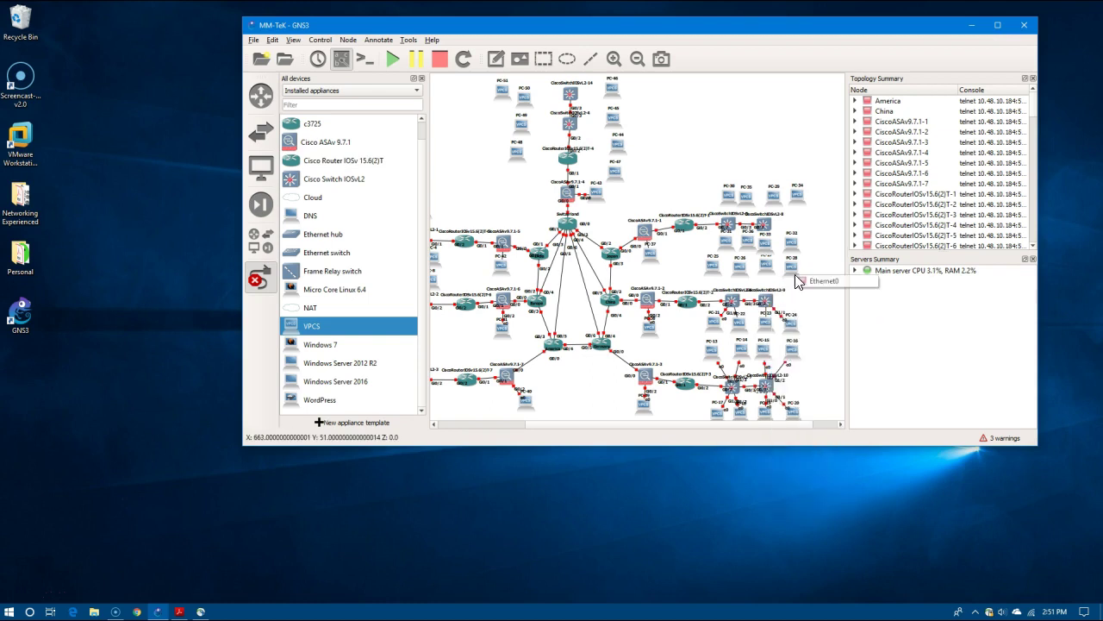
{"action": "left_click", "coordinate": [802, 281]}
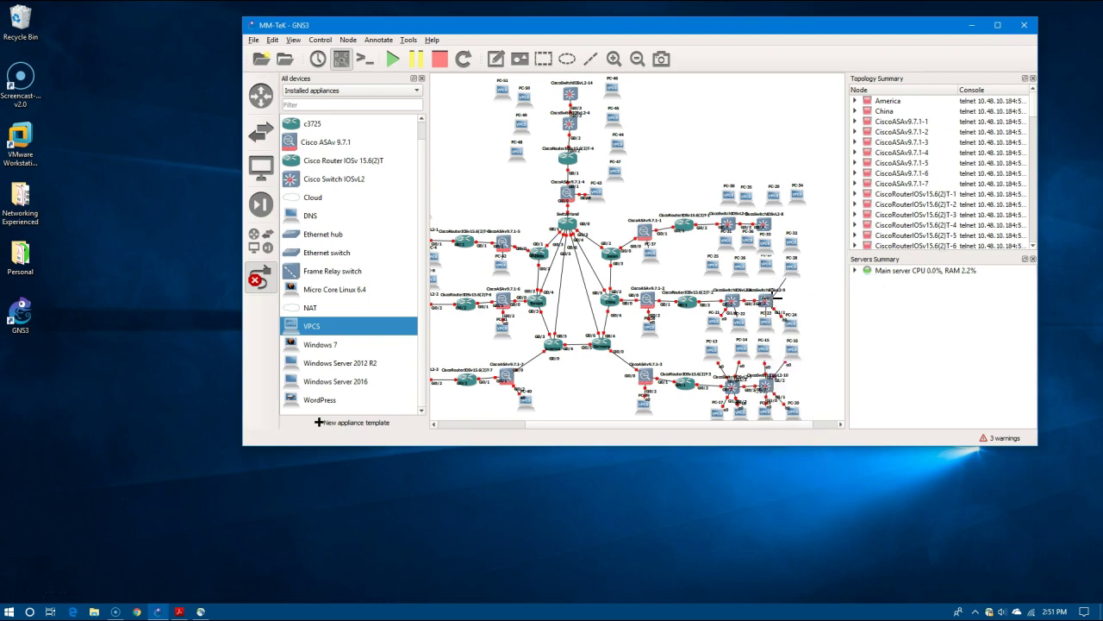
{"action": "left_click", "coordinate": [771, 300]}
{"action": "left_click", "coordinate": [795, 383]}
{"action": "left_click", "coordinate": [767, 276]}
{"action": "left_click", "coordinate": [792, 278]}
{"action": "left_click", "coordinate": [767, 299]}
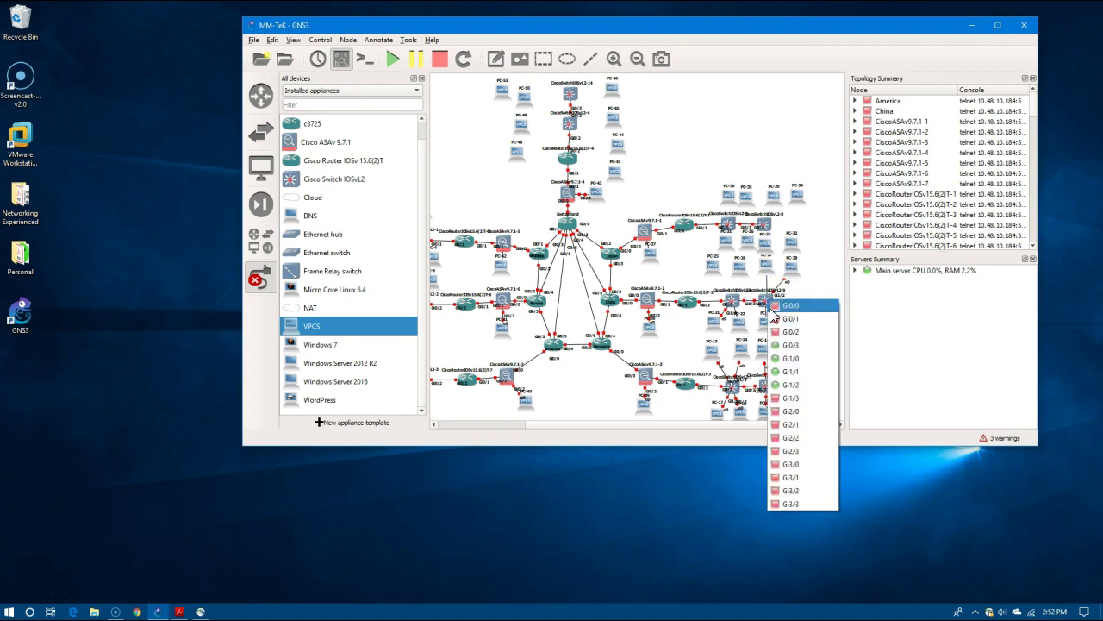
{"action": "left_click", "coordinate": [798, 402]}
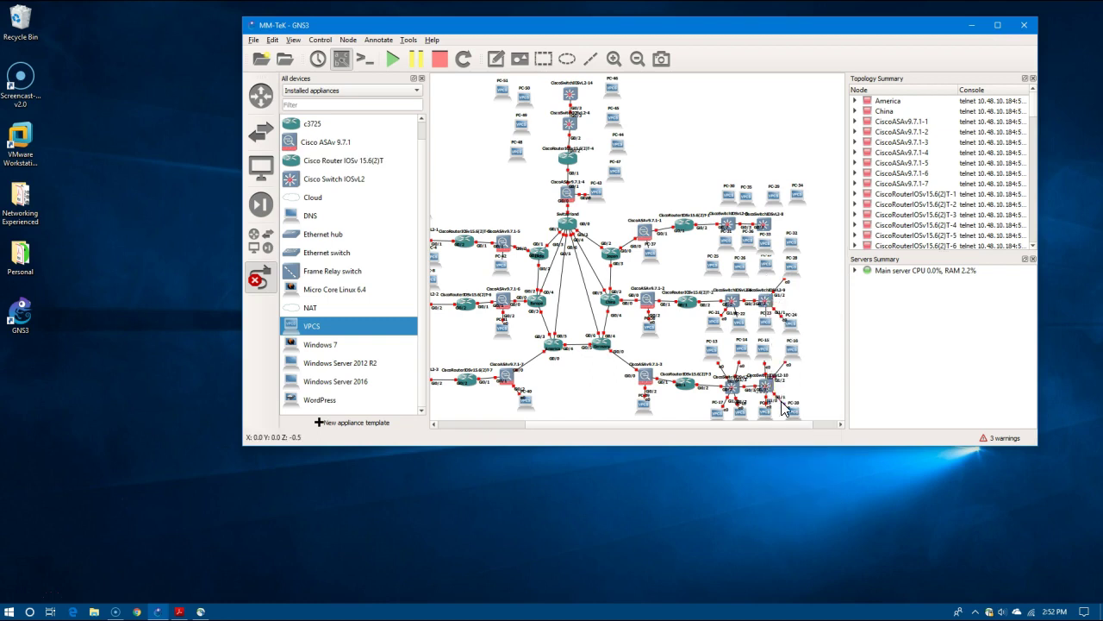
Link the two left-hand VPCS hosts above the China switches to Gi1/2 and Gi1/3 of the inner switch.
{"action": "left_click", "coordinate": [740, 272]}
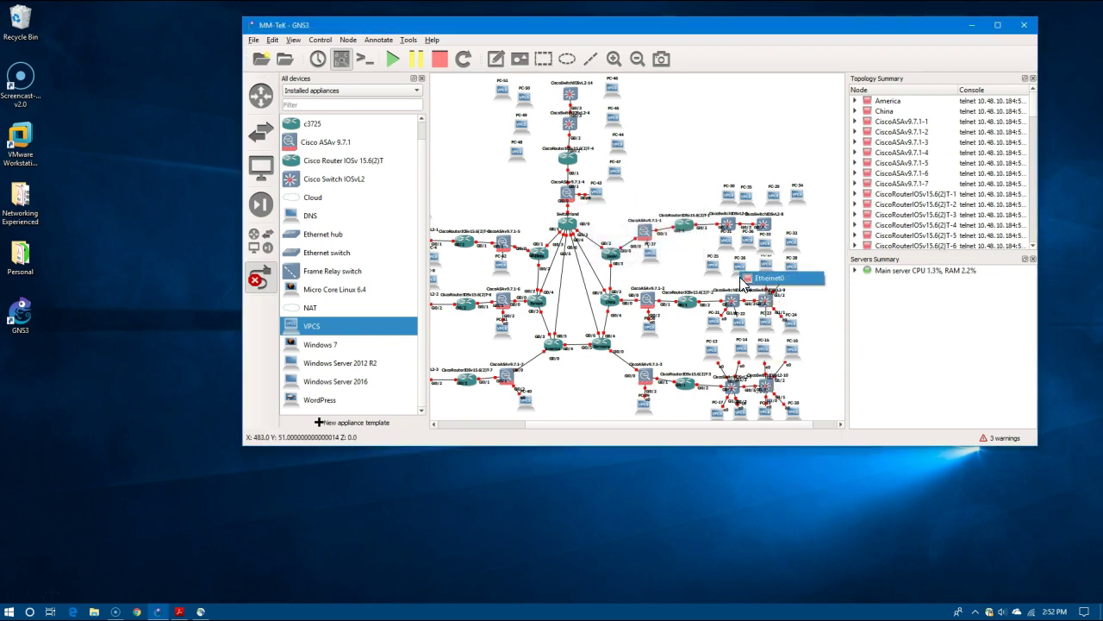
{"action": "left_click", "coordinate": [746, 278]}
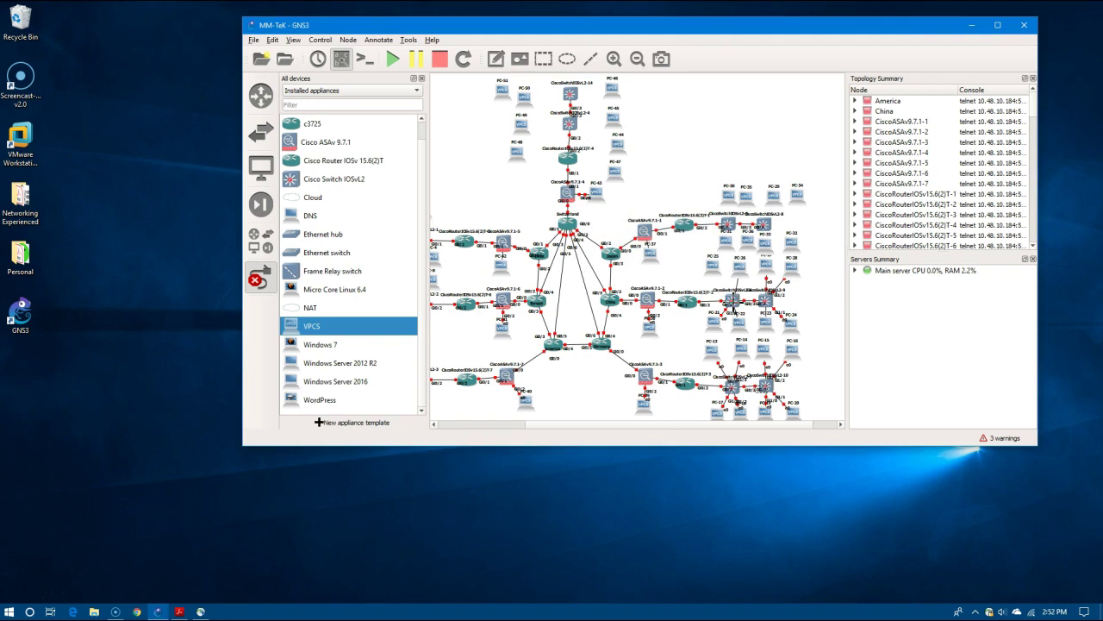
{"action": "left_click", "coordinate": [733, 300]}
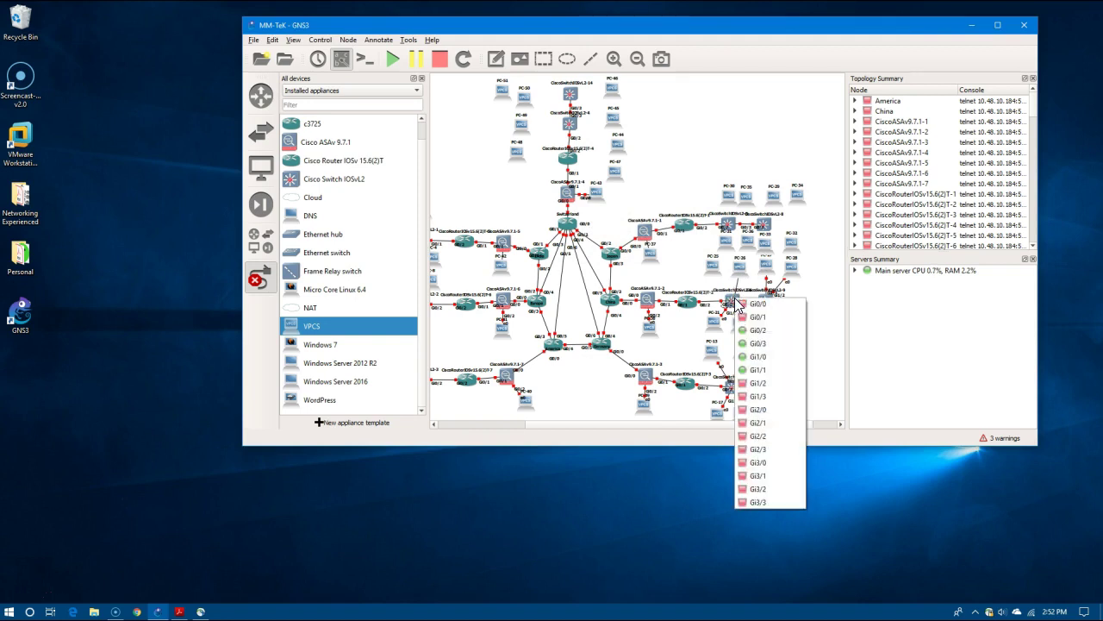
{"action": "left_click", "coordinate": [739, 380]}
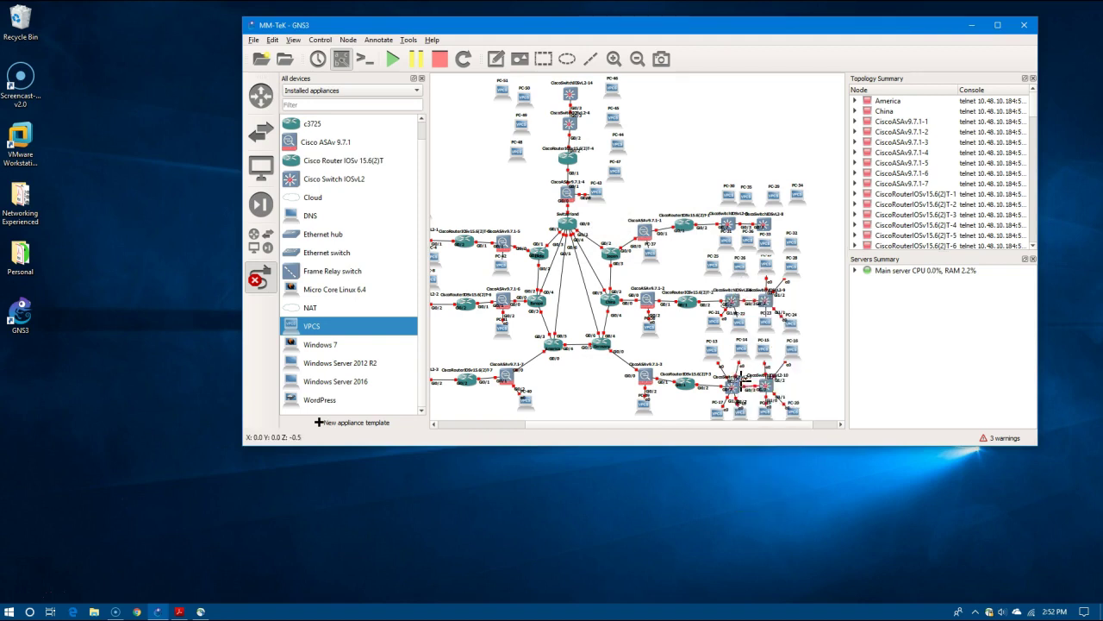
{"action": "left_click", "coordinate": [721, 271]}
{"action": "left_click", "coordinate": [731, 278]}
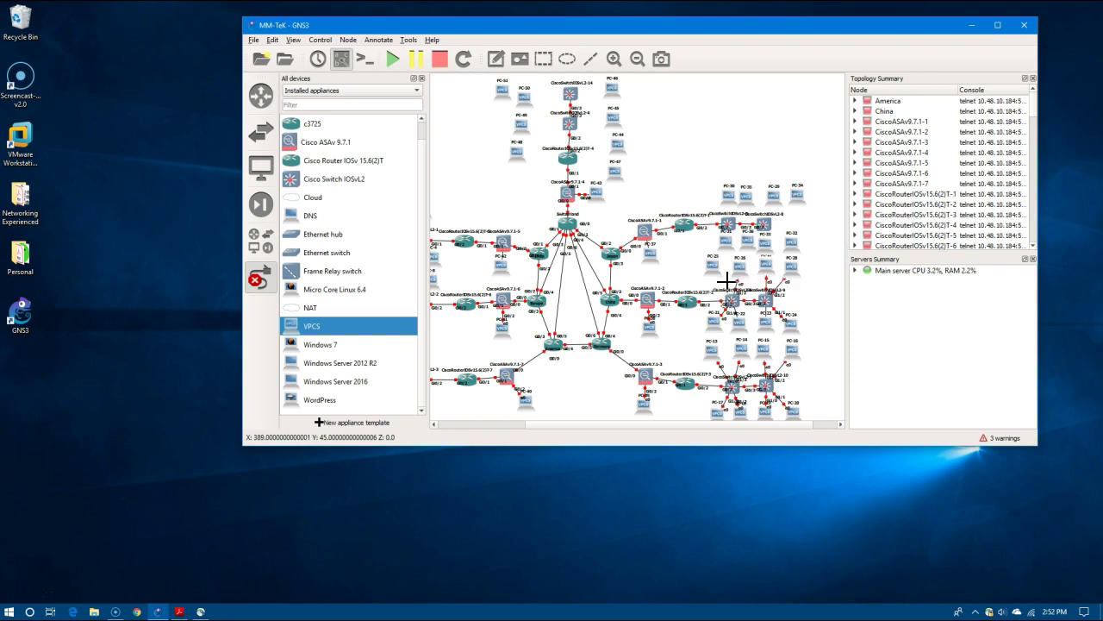
{"action": "left_click", "coordinate": [734, 301]}
{"action": "left_click", "coordinate": [755, 402]}
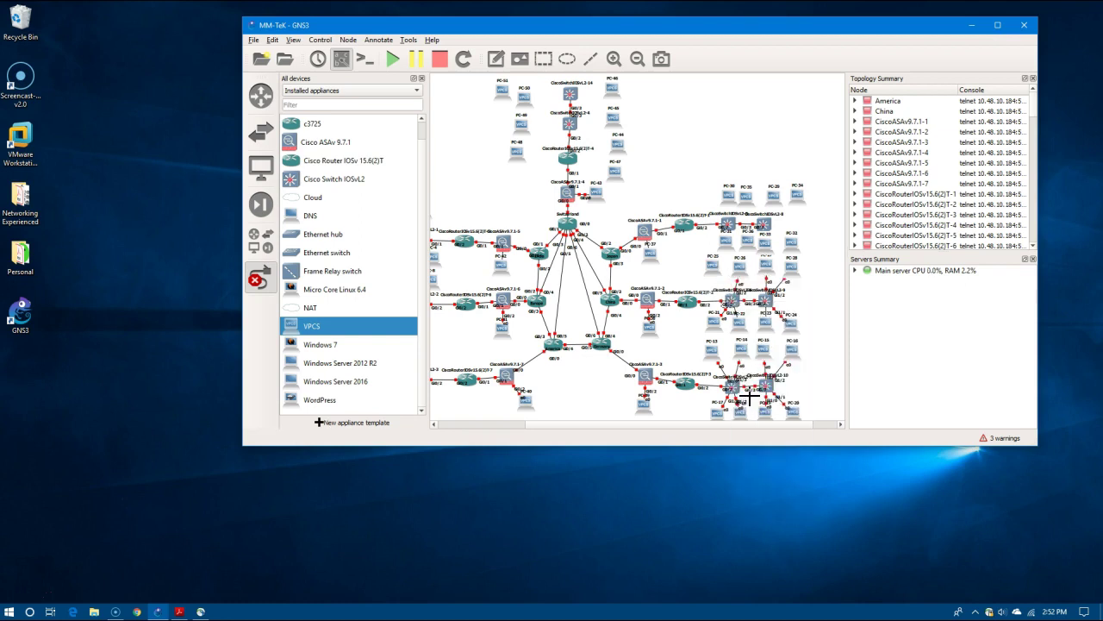
Start all nodes of the topology.
{"action": "left_click", "coordinate": [390, 56]}
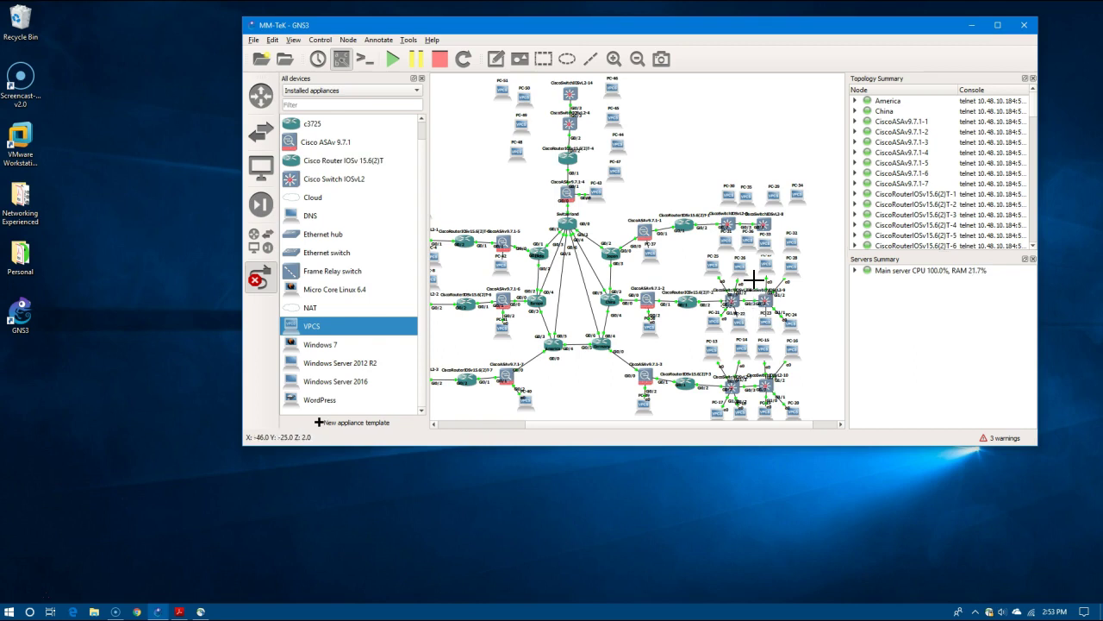
Link the VPCS hosts around the outer switch of the upper-right site, putting PC-32 on Gi1/0 and PC-34 on Gi1/1.
{"action": "left_click", "coordinate": [762, 225]}
{"action": "left_click", "coordinate": [776, 265]}
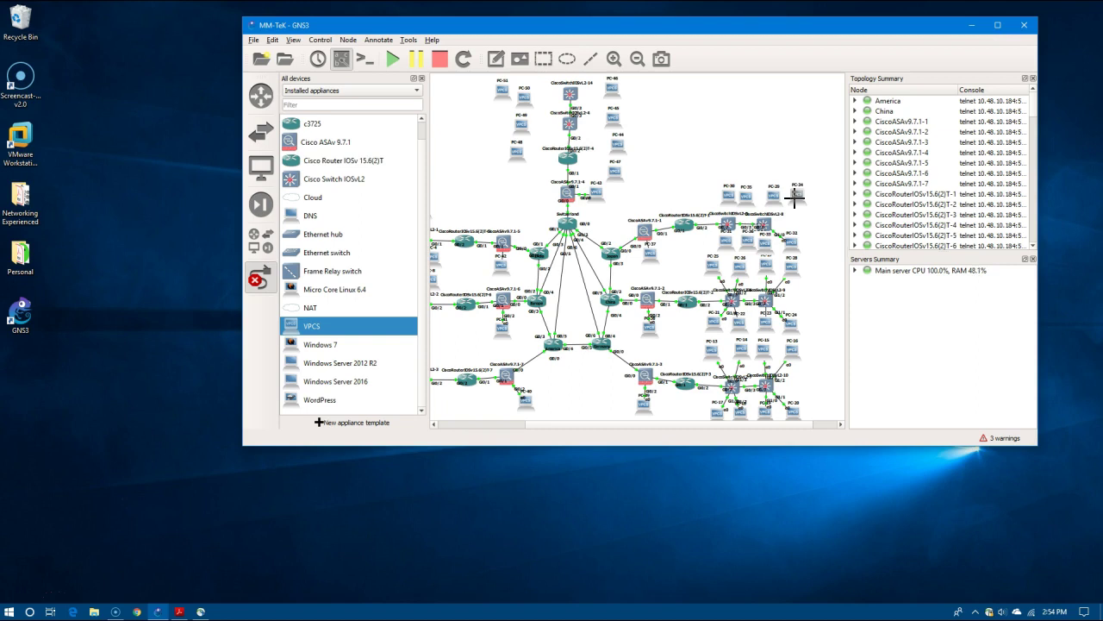
{"action": "left_click", "coordinate": [797, 203]}
{"action": "left_click", "coordinate": [801, 216]}
{"action": "left_click", "coordinate": [766, 224]}
{"action": "left_click", "coordinate": [780, 264]}
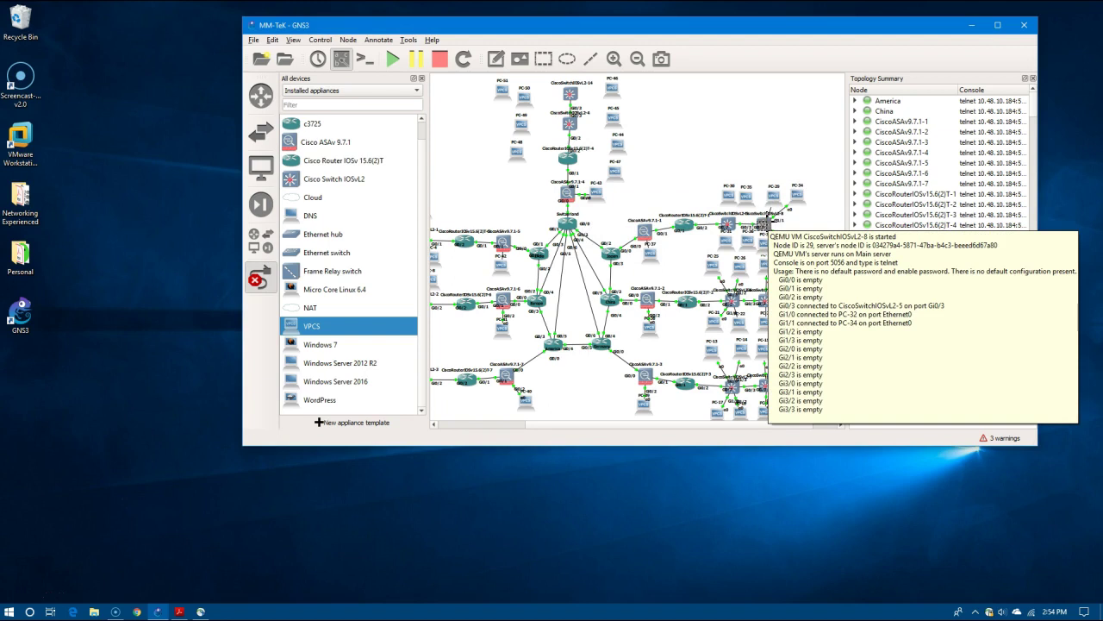
{"action": "left_click", "coordinate": [764, 226]}
{"action": "left_click", "coordinate": [785, 243]}
Link the two VPCS hosts above the inner switch of the upper-right site to that switch, with PC-35 on Gi1/0.
{"action": "left_click", "coordinate": [748, 206]}
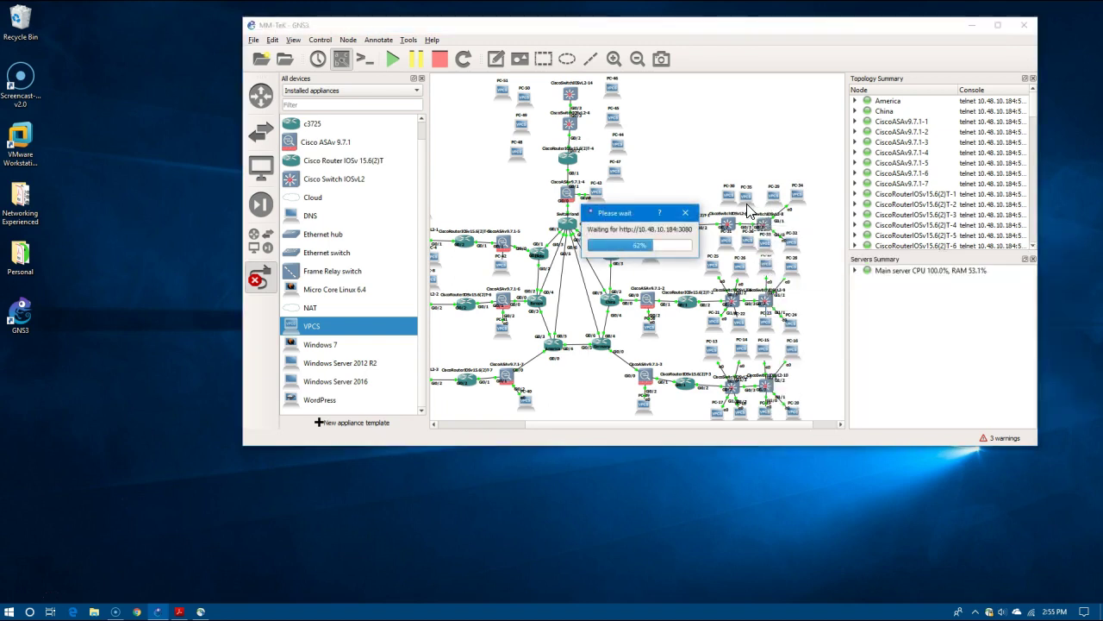
{"action": "left_click", "coordinate": [753, 210]}
{"action": "left_click", "coordinate": [727, 224]}
{"action": "left_click", "coordinate": [743, 280]}
{"action": "left_click", "coordinate": [731, 203]}
{"action": "left_click", "coordinate": [738, 210]}
{"action": "left_click", "coordinate": [728, 222]}
{"action": "left_click", "coordinate": [738, 229]}
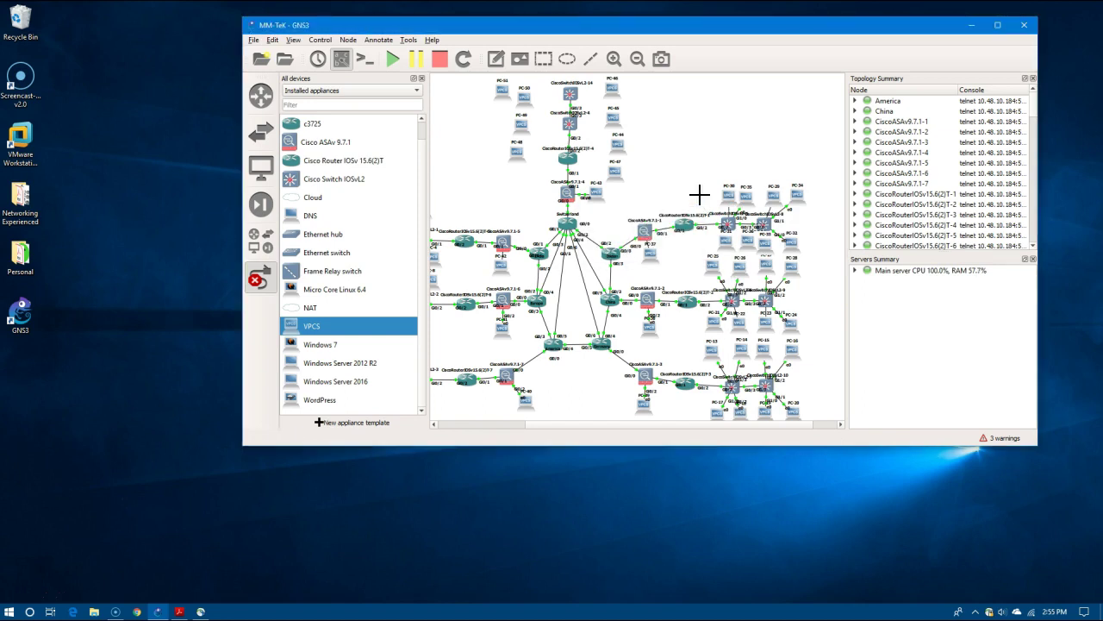
Link the lowest right-hand VPCS host above Switzerland to port Gi1/0 of the site's inner switch.
{"action": "left_click", "coordinate": [614, 171]}
{"action": "left_click", "coordinate": [622, 178]}
{"action": "left_click", "coordinate": [570, 122]}
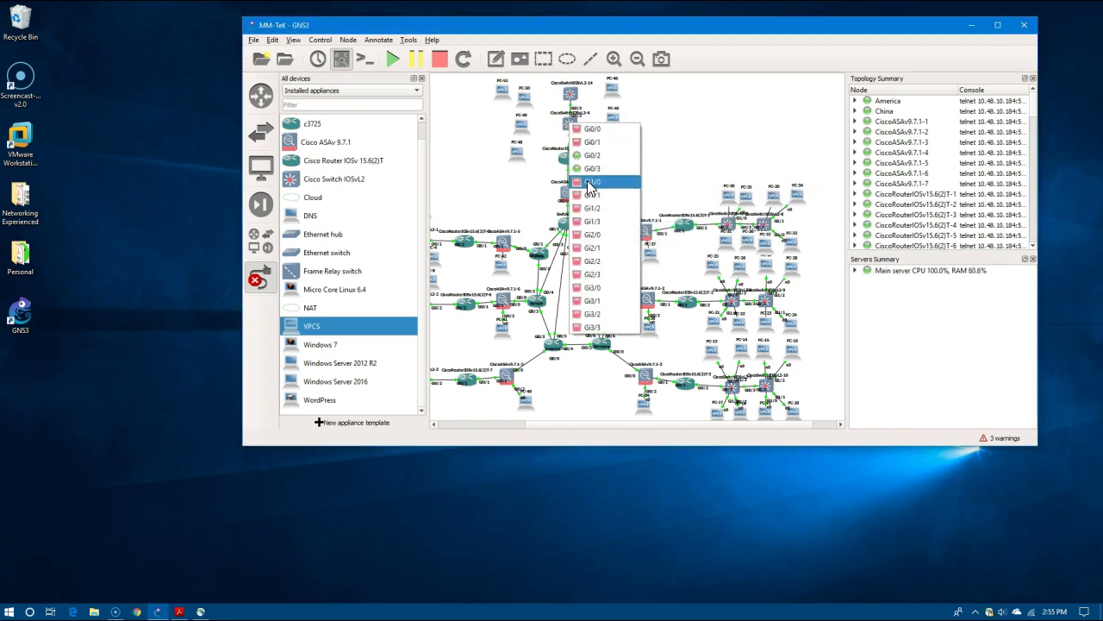
{"action": "left_click", "coordinate": [584, 182]}
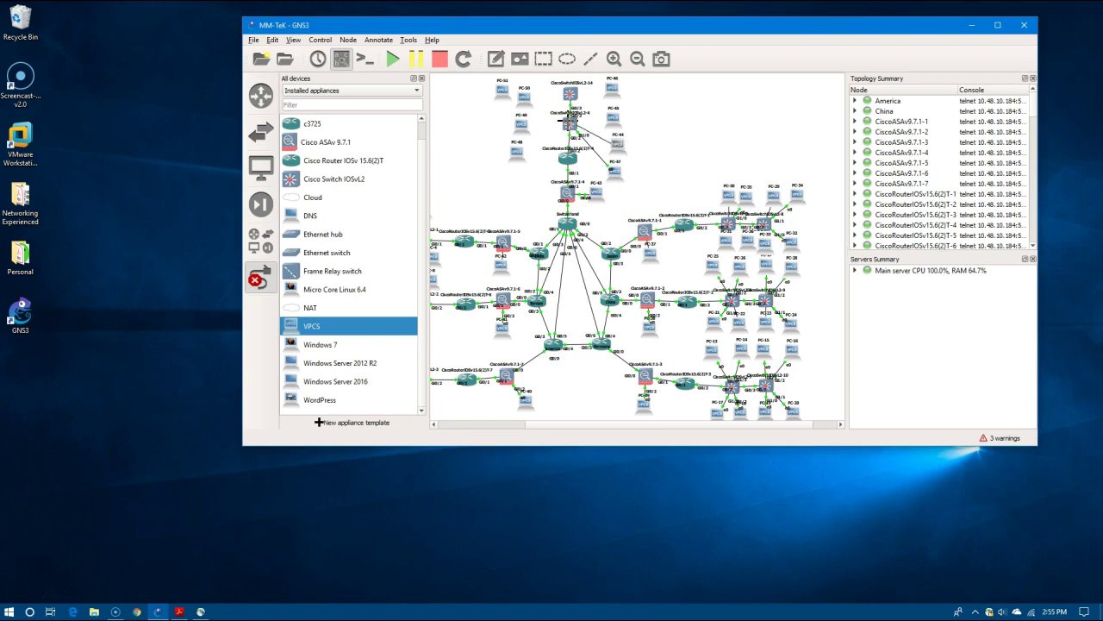
Link the two upper right-hand VPCS hosts of the Switzerland site to its outer switch.
{"action": "left_click", "coordinate": [612, 119]}
{"action": "left_click", "coordinate": [612, 93]}
{"action": "left_click", "coordinate": [610, 119]}
{"action": "left_click", "coordinate": [615, 126]}
{"action": "left_click", "coordinate": [570, 94]}
{"action": "left_click", "coordinate": [589, 167]}
Link PC-50, the left-hand VPCS host nearest the outer Switzerland switch, to that switch.
{"action": "left_click", "coordinate": [525, 98]}
{"action": "left_click", "coordinate": [538, 108]}
{"action": "left_click", "coordinate": [572, 92]}
{"action": "left_click", "coordinate": [591, 179]}
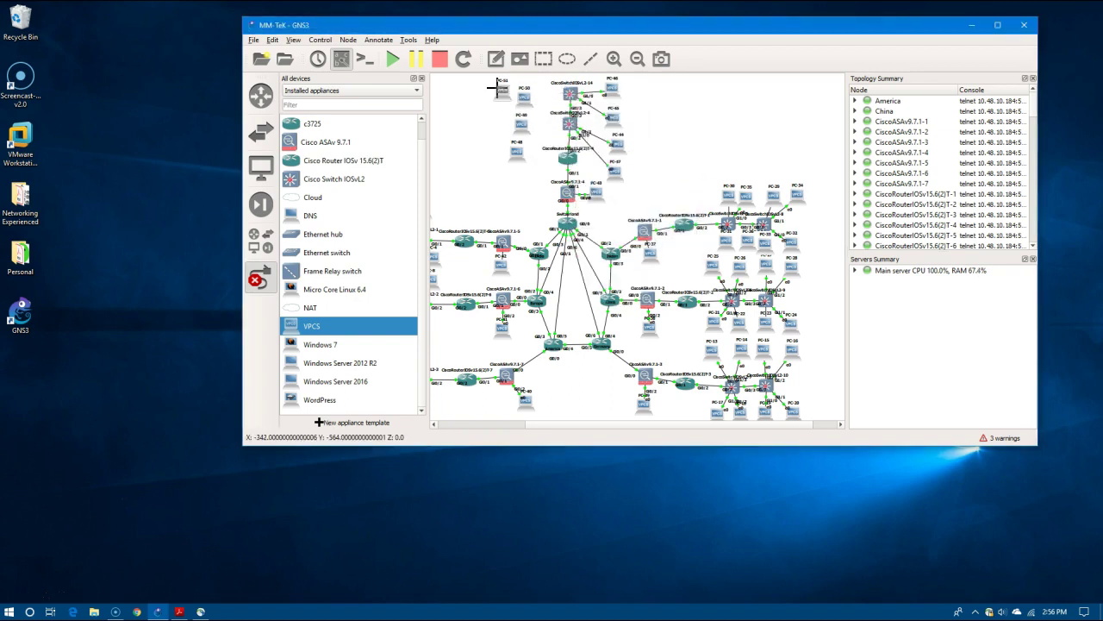
Link the two lower left-hand VPCS hosts of the Switzerland site to the inner switch and the topmost left-hand host to the outer switch.
{"action": "left_click", "coordinate": [516, 152]}
{"action": "left_click", "coordinate": [532, 164]}
{"action": "left_click", "coordinate": [569, 157]}
{"action": "left_click", "coordinate": [571, 121]}
{"action": "left_click", "coordinate": [589, 219]}
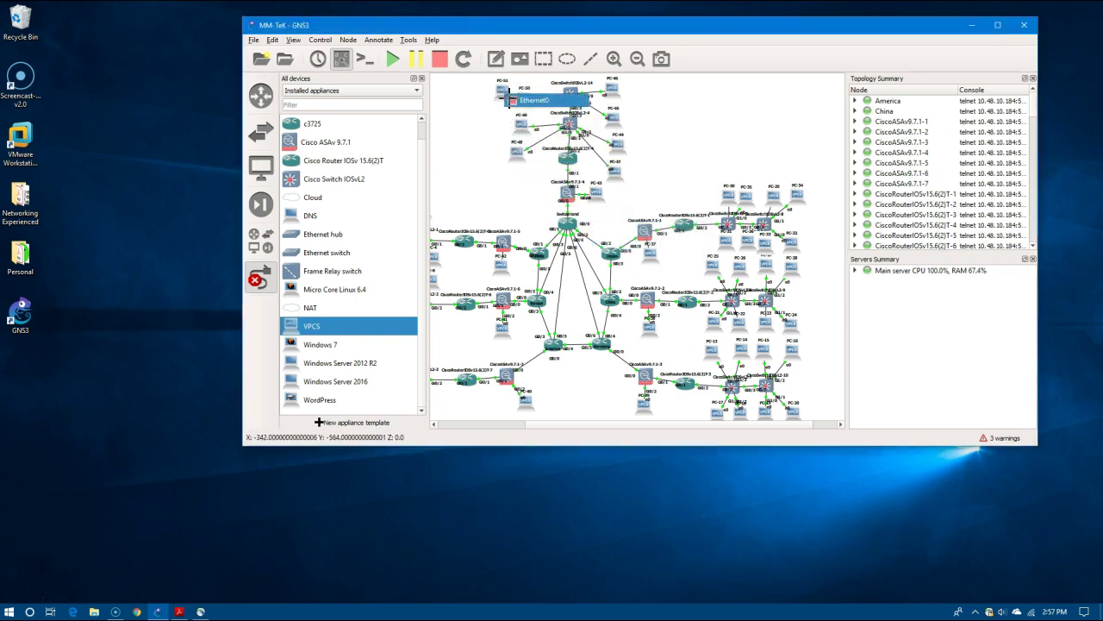
{"action": "left_click", "coordinate": [569, 89]}
{"action": "left_click", "coordinate": [586, 185]}
Link PC-2 and PC-1 above the upper-left site to its inner and outer switches.
{"action": "left_click_drag", "start_coordinate": [536, 425], "coordinate": [448, 437]}
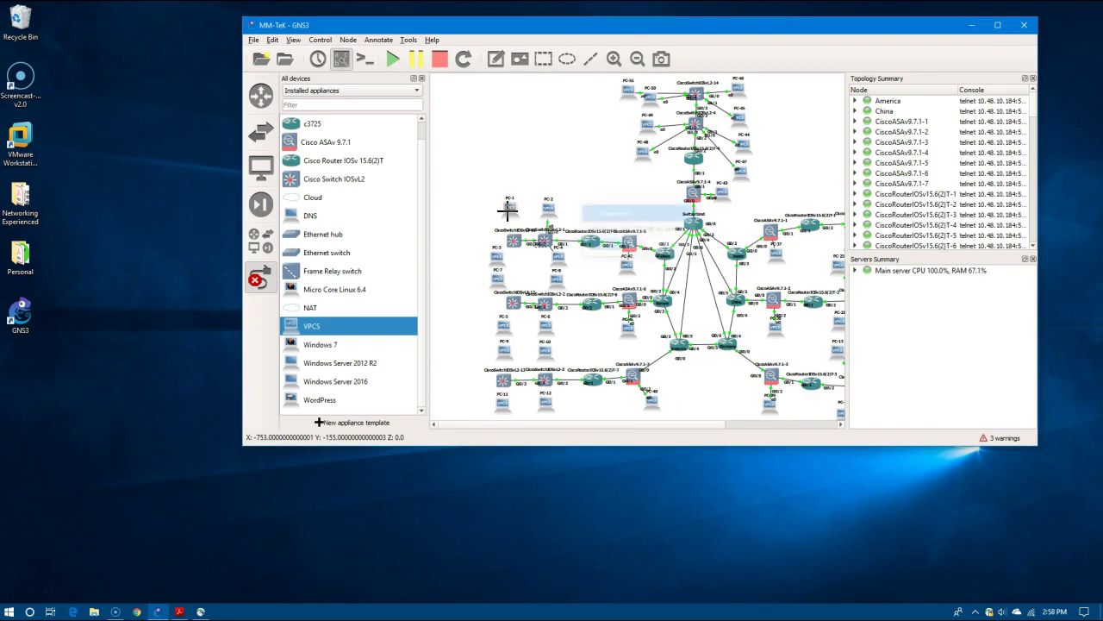
{"action": "left_click", "coordinate": [514, 243]}
{"action": "left_click", "coordinate": [517, 263]}
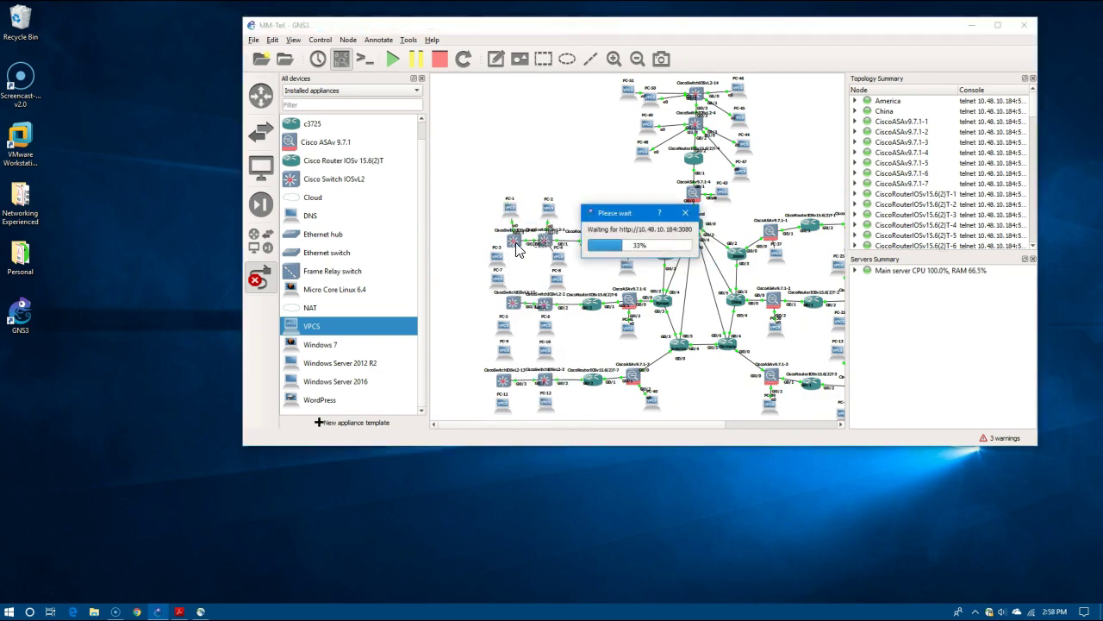
Link PC-7 and PC-8, the hosts above the middle-left site's switches, to the outer and inner switch.
{"action": "left_click", "coordinate": [505, 287]}
{"action": "left_click", "coordinate": [507, 289]}
{"action": "left_click", "coordinate": [512, 300]}
{"action": "left_click", "coordinate": [531, 364]}
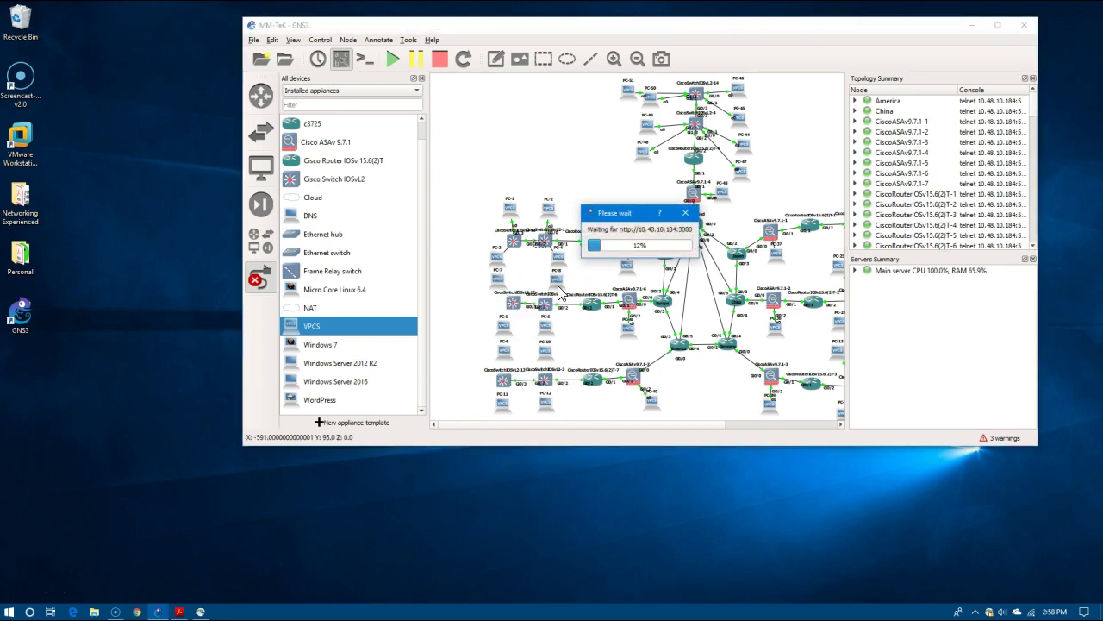
{"action": "left_click", "coordinate": [558, 283]}
{"action": "left_click", "coordinate": [580, 297]}
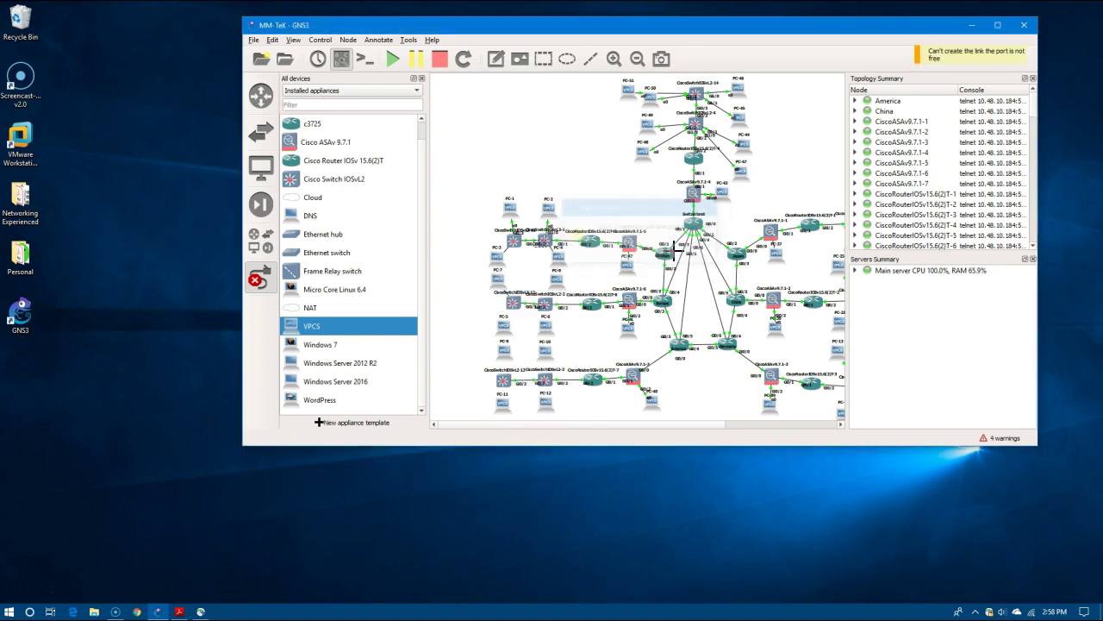
Link the two VPCS hosts directly below the middle-left site's switches, PC-6 to the inner switch and PC-5 to the outer one.
{"action": "left_click", "coordinate": [546, 332]}
{"action": "left_click", "coordinate": [554, 339]}
{"action": "left_click", "coordinate": [546, 303]}
{"action": "left_click", "coordinate": [559, 374]}
{"action": "left_click", "coordinate": [504, 326]}
{"action": "left_click", "coordinate": [513, 333]}
{"action": "left_click", "coordinate": [513, 302]}
{"action": "left_click", "coordinate": [528, 374]}
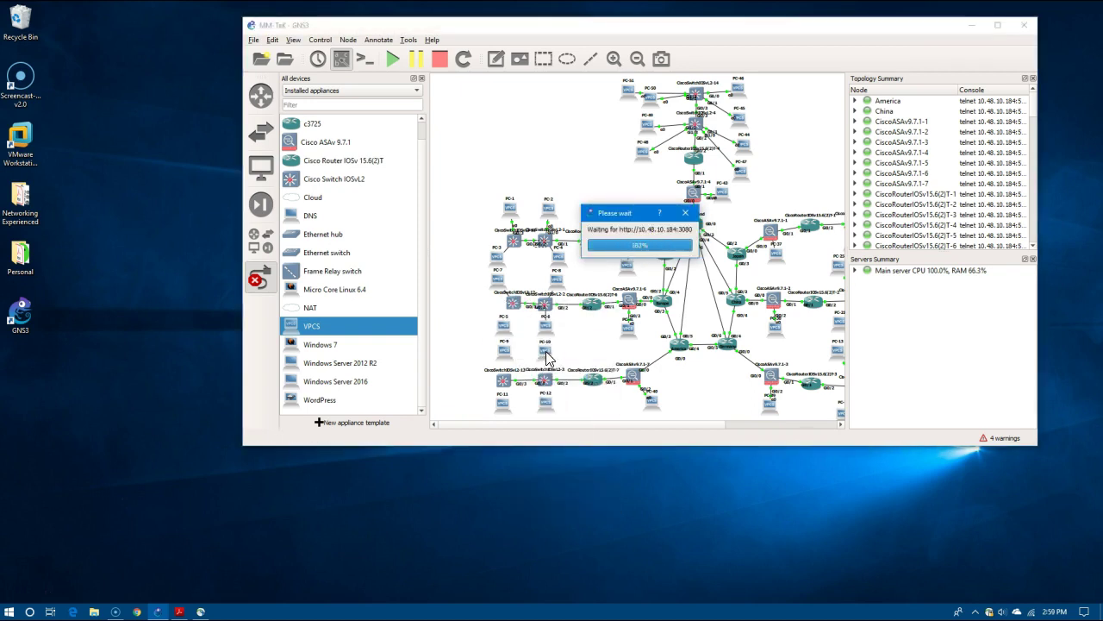
Link PC-10 and PC-9, the hosts above the lower-left site's switches, to the inner and outer switch.
{"action": "left_click", "coordinate": [545, 351]}
{"action": "left_click", "coordinate": [554, 358]}
{"action": "left_click", "coordinate": [547, 379]}
{"action": "left_click", "coordinate": [561, 449]}
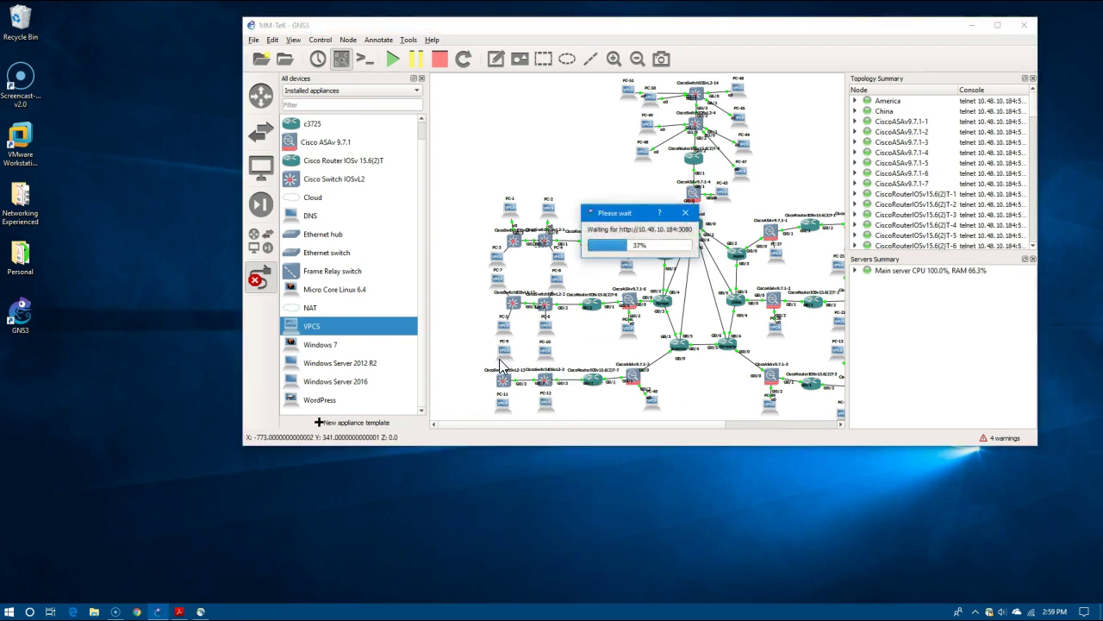
{"action": "left_click", "coordinate": [504, 355]}
{"action": "left_click", "coordinate": [534, 362]}
Link the two VPCS hosts below the lower-left site's switches, PC-11 to the outer switch and PC-12 to the inner one.
{"action": "left_click", "coordinate": [502, 401]}
{"action": "left_click", "coordinate": [515, 407]}
{"action": "left_click", "coordinate": [504, 380]}
{"action": "left_click", "coordinate": [519, 454]}
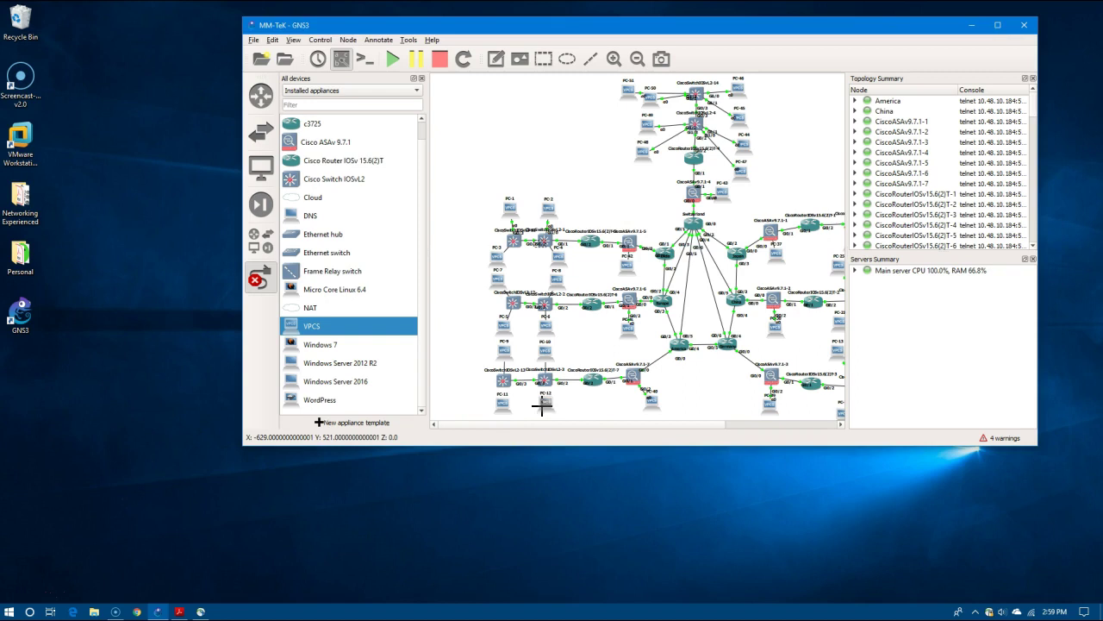
{"action": "left_click", "coordinate": [544, 405]}
{"action": "left_click", "coordinate": [561, 413]}
{"action": "left_click", "coordinate": [548, 379]}
{"action": "left_click", "coordinate": [557, 456]}
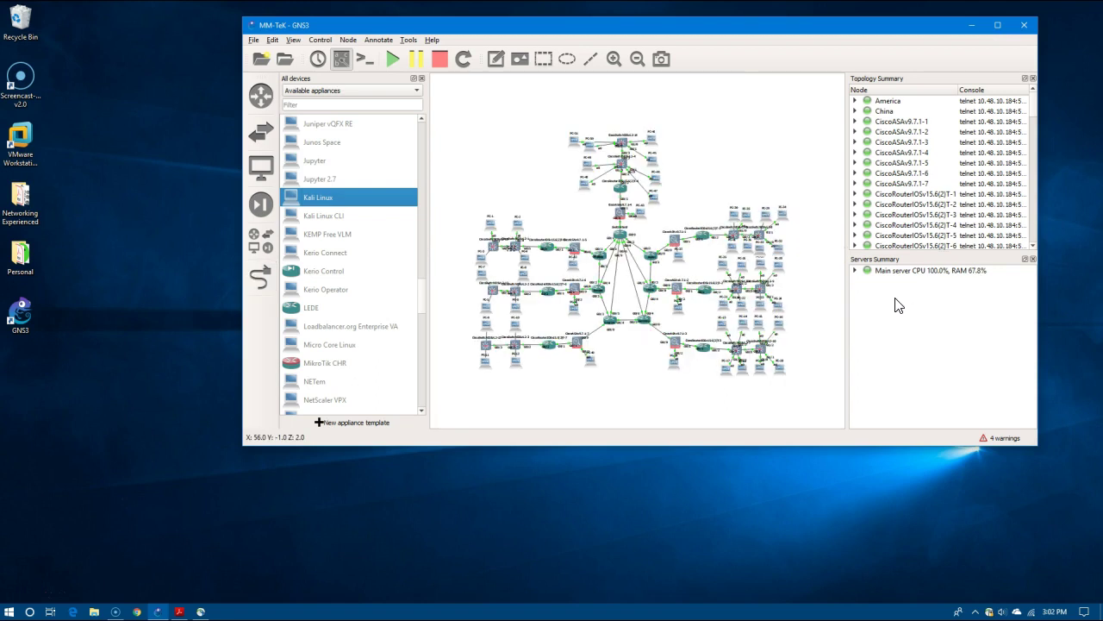
{"action": "mouse_move", "coordinate": [751, 222]}
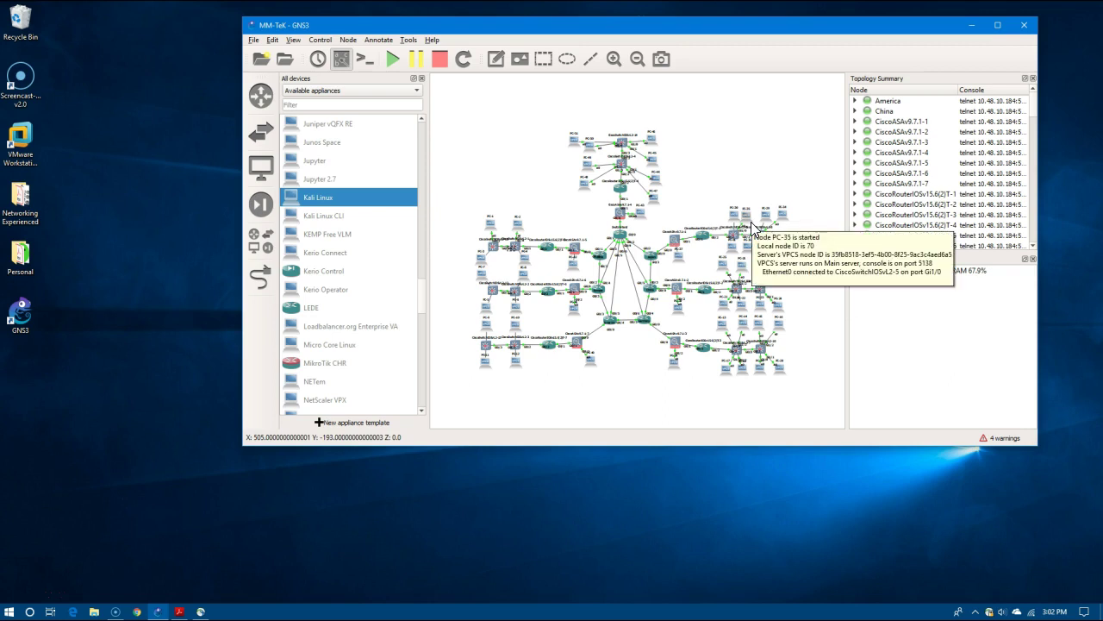